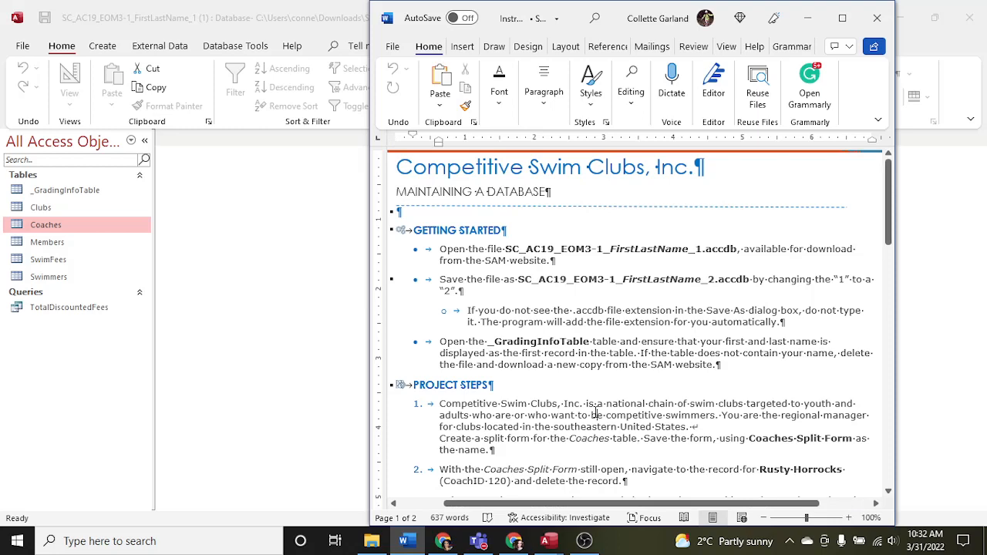
# - Create a split form based on the Coaches table
pyautogui.scroll(-5, 596, 413)
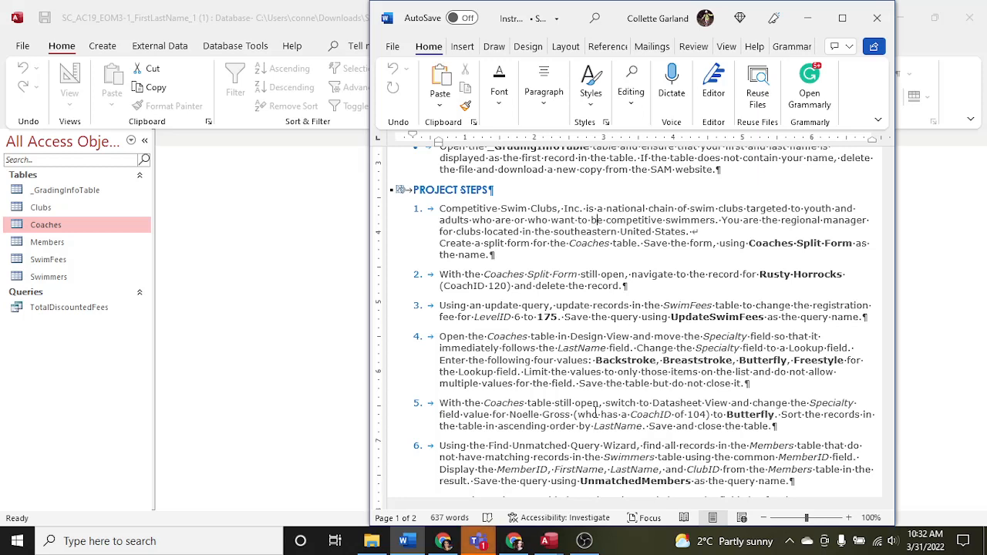
pyautogui.click(56, 231)
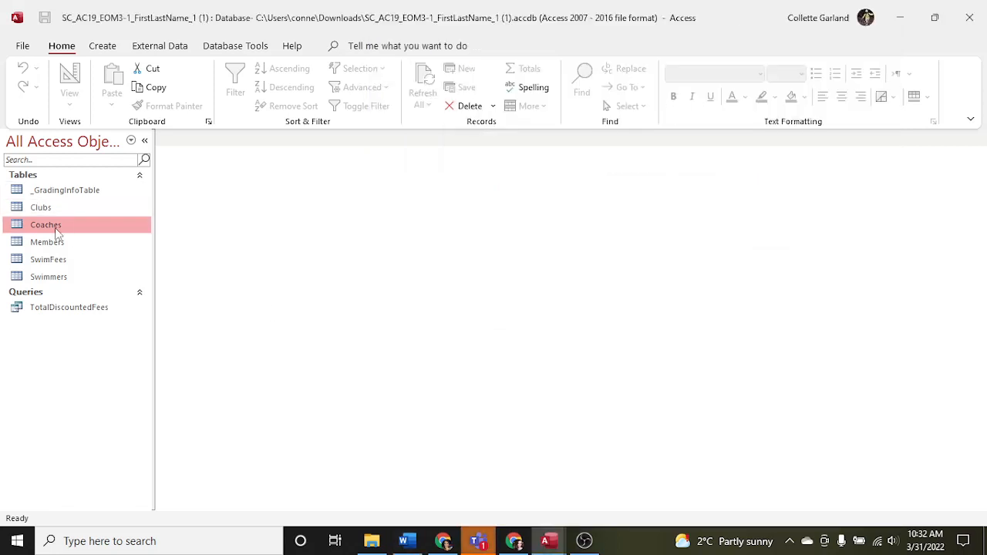
pyautogui.click(110, 48)
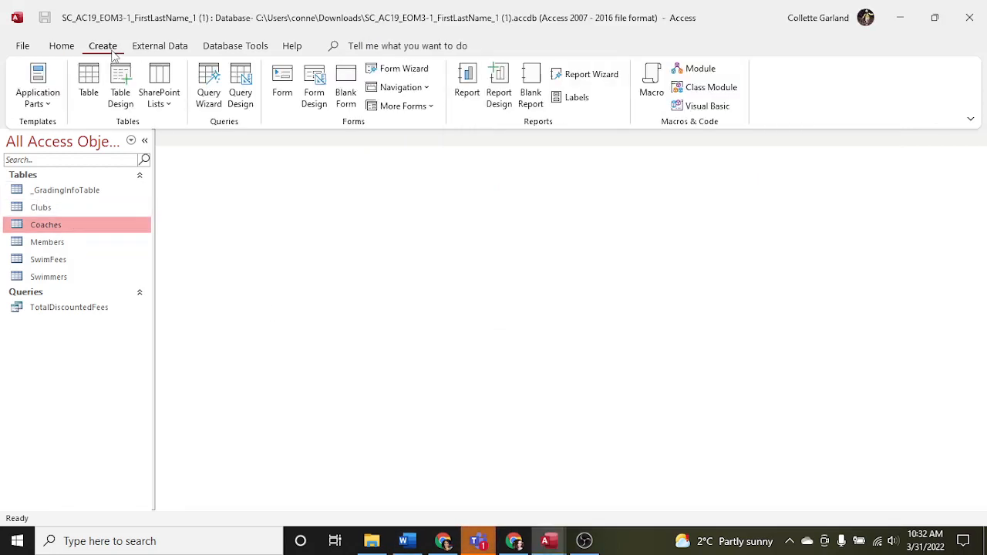
pyautogui.click(394, 108)
pyautogui.click(420, 205)
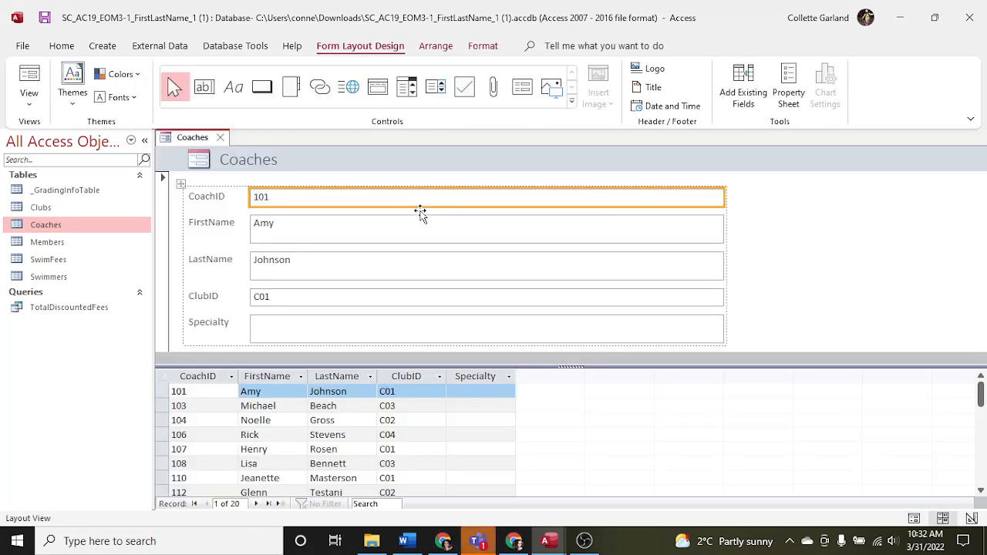
# - Save the new form as Coaches Split Form
pyautogui.rightClick(203, 141)
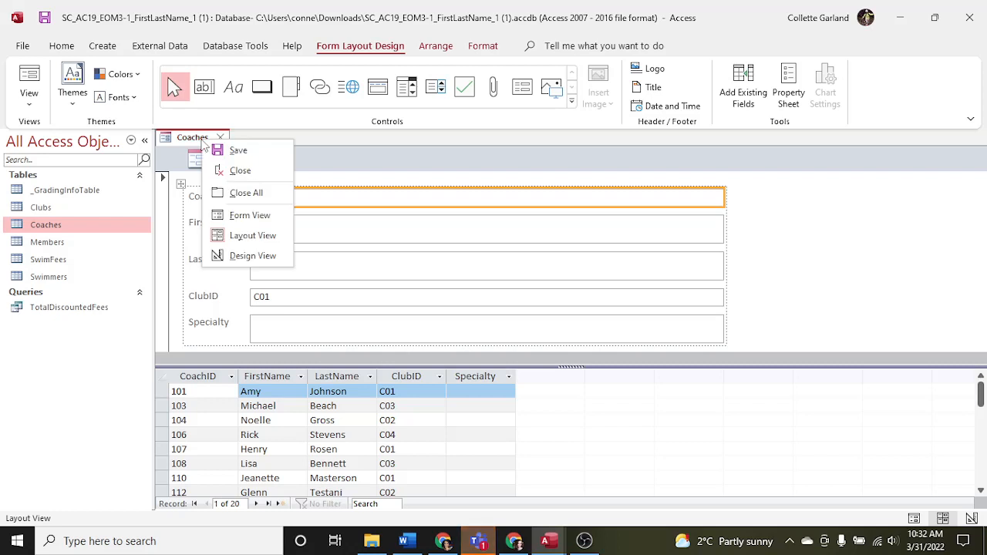
pyautogui.click(237, 151)
pyautogui.press('End')
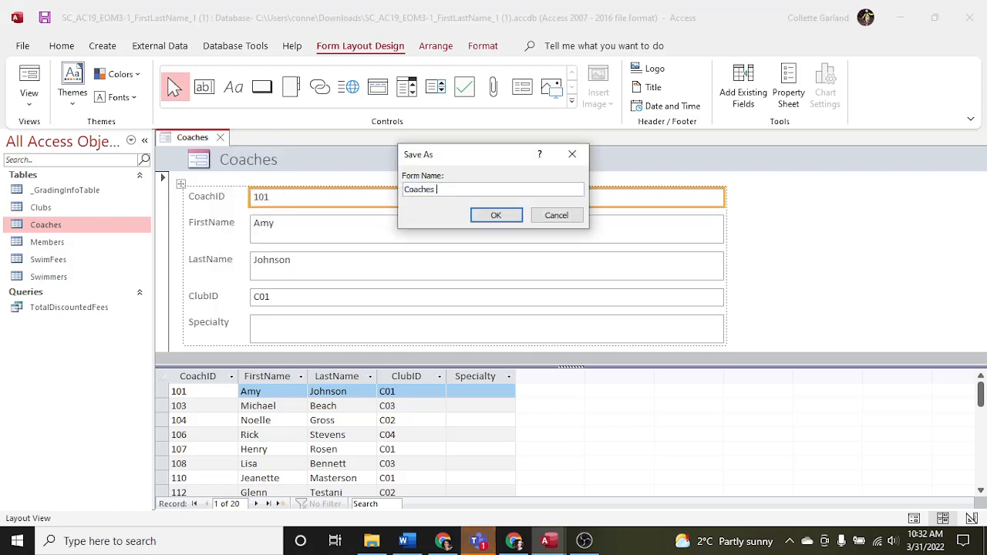
pyautogui.write('Split Form')
pyautogui.press('Return')
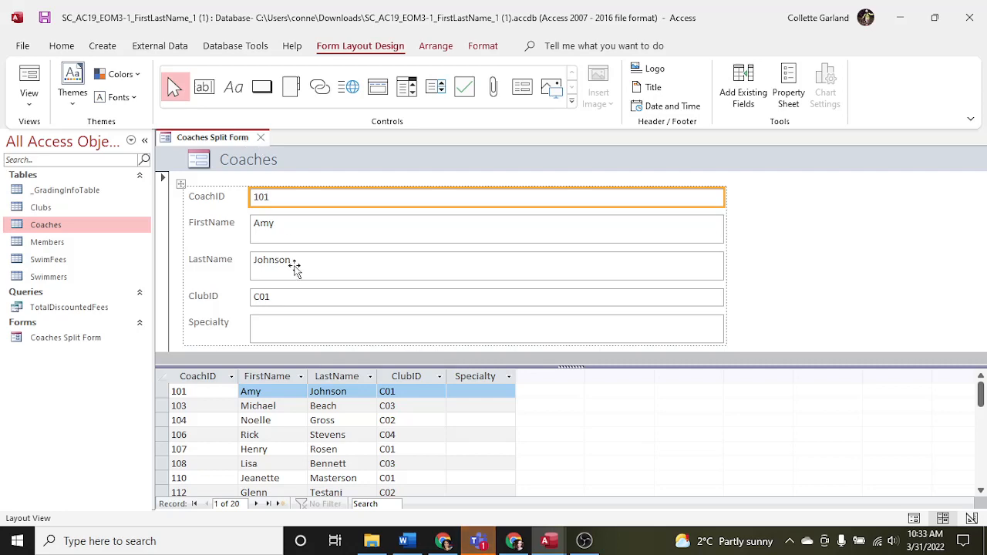
# - Check the project instructions, and navigate to the record with CoachID 120 in Coaches Split Form
pyautogui.click(407, 544)
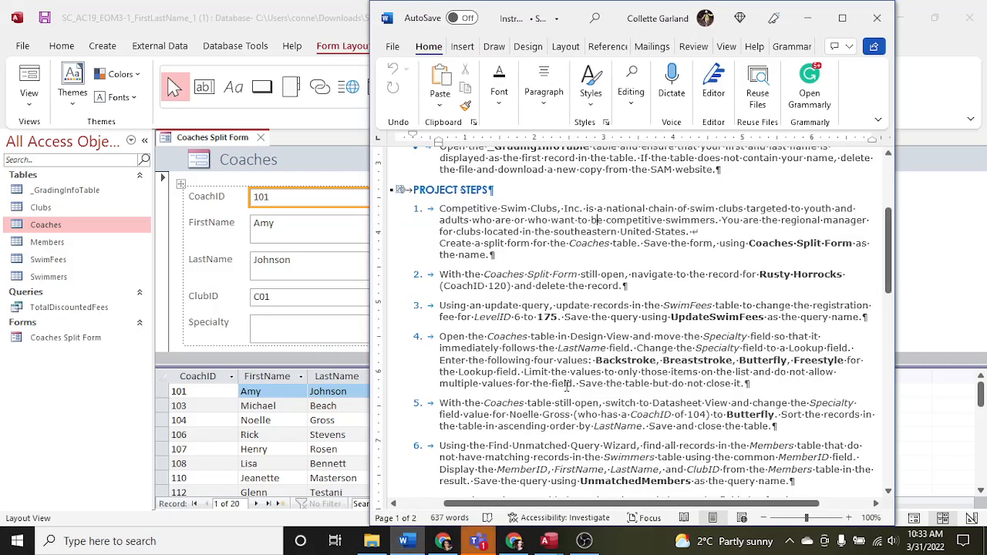
pyautogui.click(255, 504)
pyautogui.click(255, 503)
pyautogui.click(256, 504)
pyautogui.click(255, 504)
pyautogui.click(255, 504)
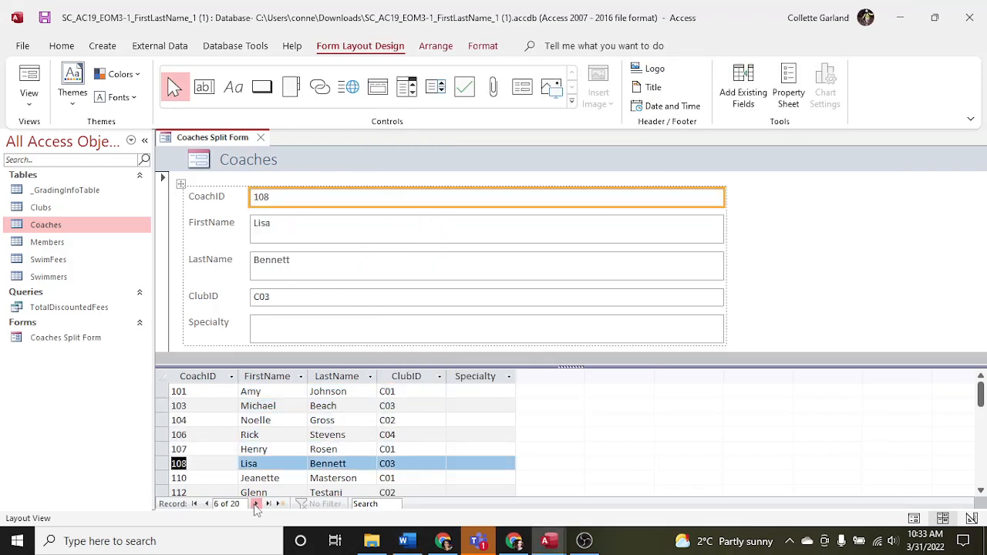
pyautogui.click(255, 504)
pyautogui.click(255, 504)
pyautogui.click(255, 504)
pyautogui.click(255, 504)
pyautogui.click(255, 504)
pyautogui.click(255, 504)
pyautogui.click(255, 504)
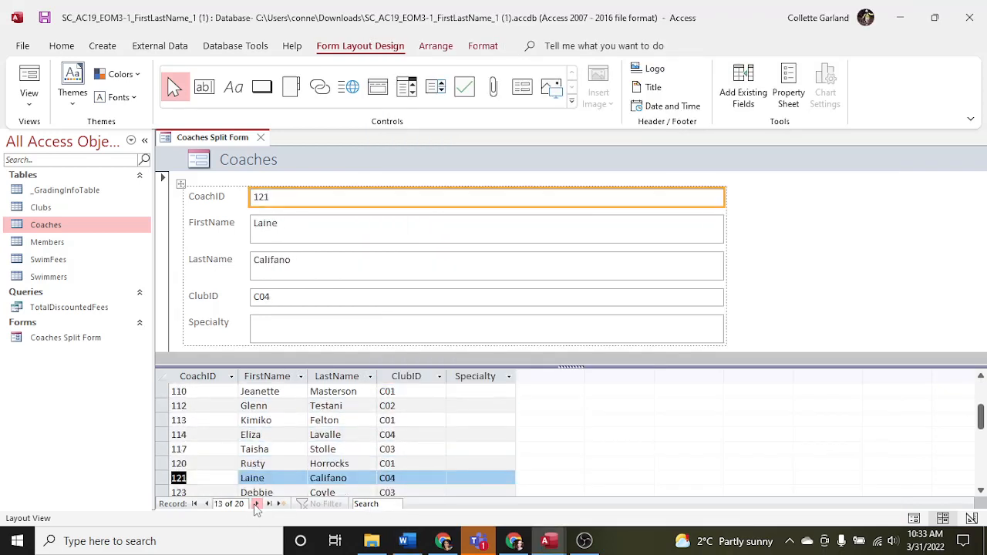
pyautogui.click(206, 504)
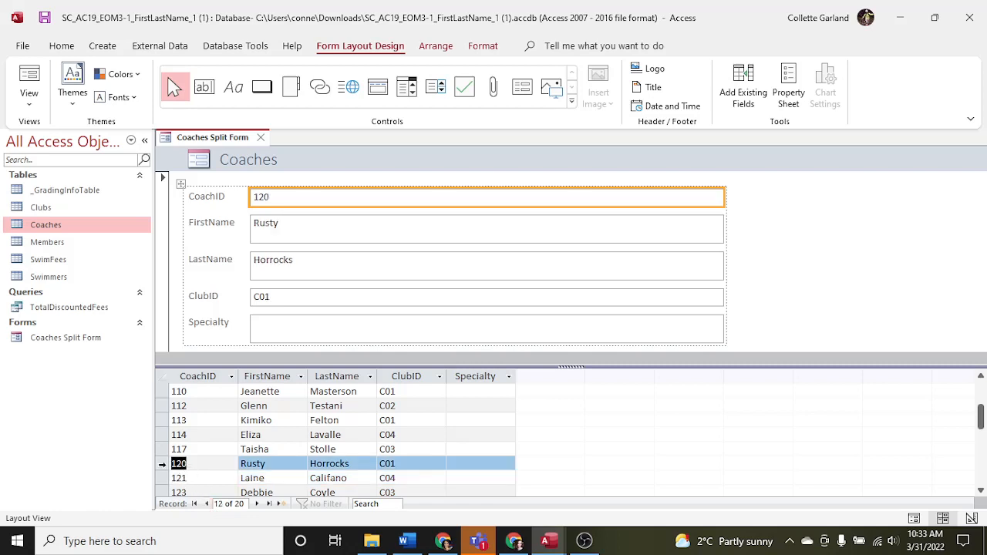
# - Delete the entire CoachID 120 record from the split form and confirm the deletion
pyautogui.click(160, 464)
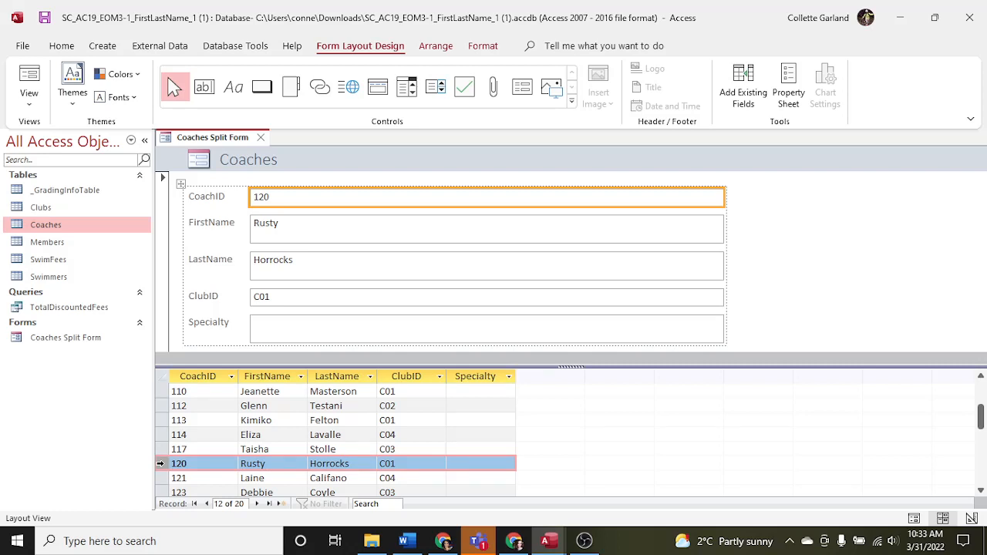
pyautogui.click(441, 48)
pyautogui.click(479, 48)
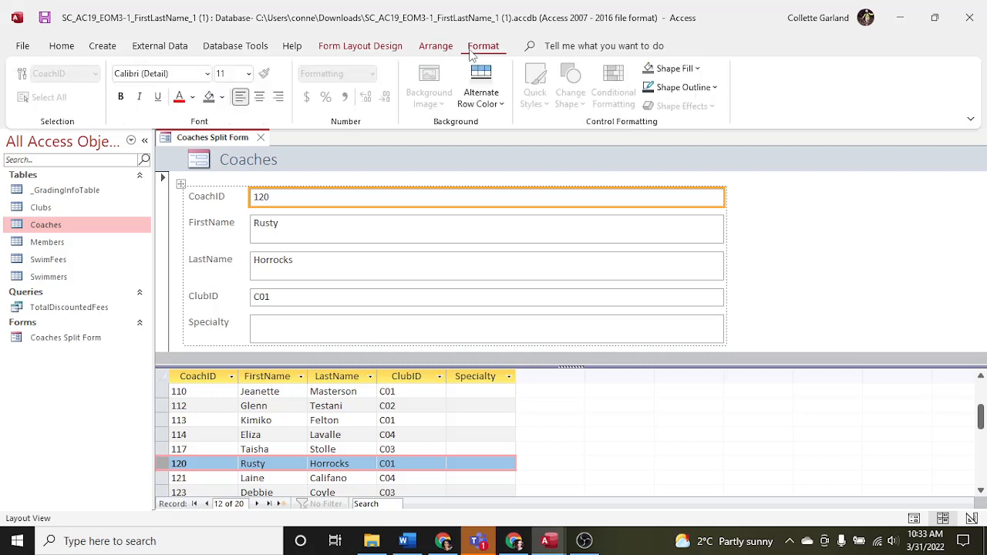
pyautogui.click(63, 48)
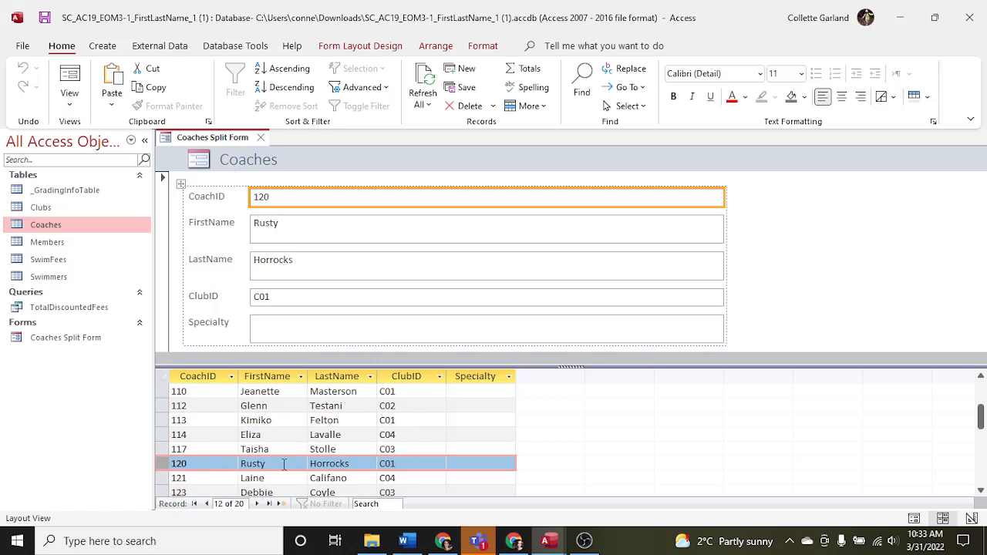
pyautogui.click(480, 107)
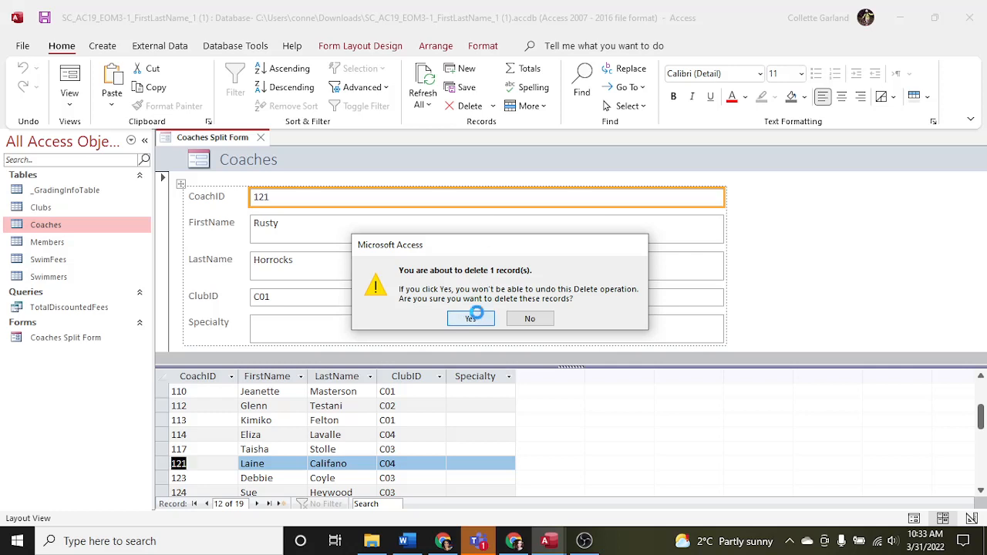
pyautogui.click(472, 317)
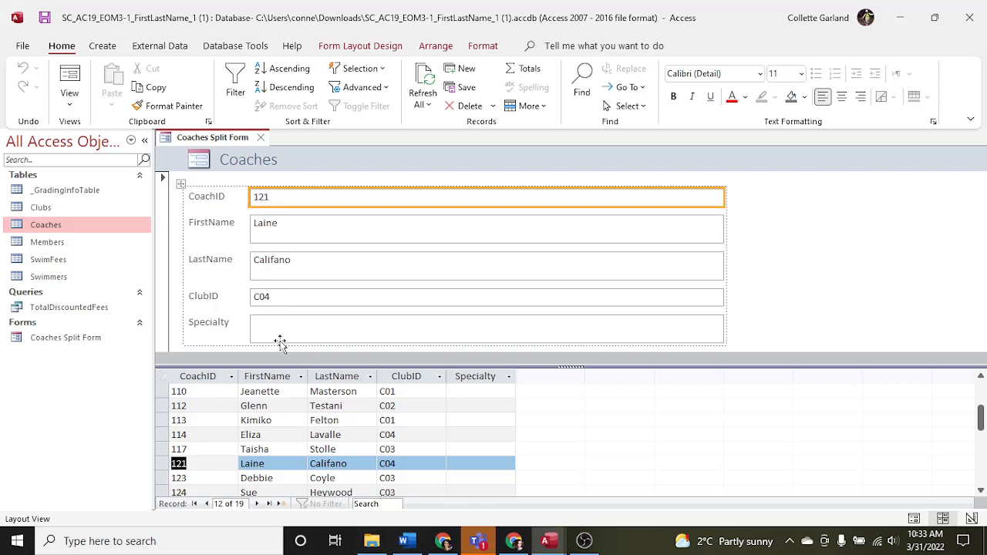
# - Save and close Coaches Split Form
pyautogui.rightClick(235, 143)
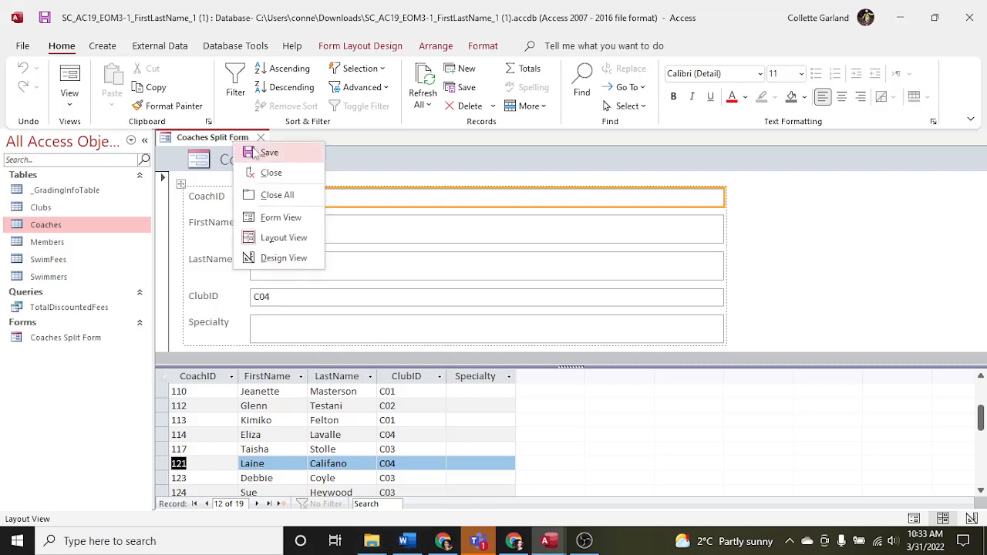
pyautogui.click(269, 152)
pyautogui.click(261, 138)
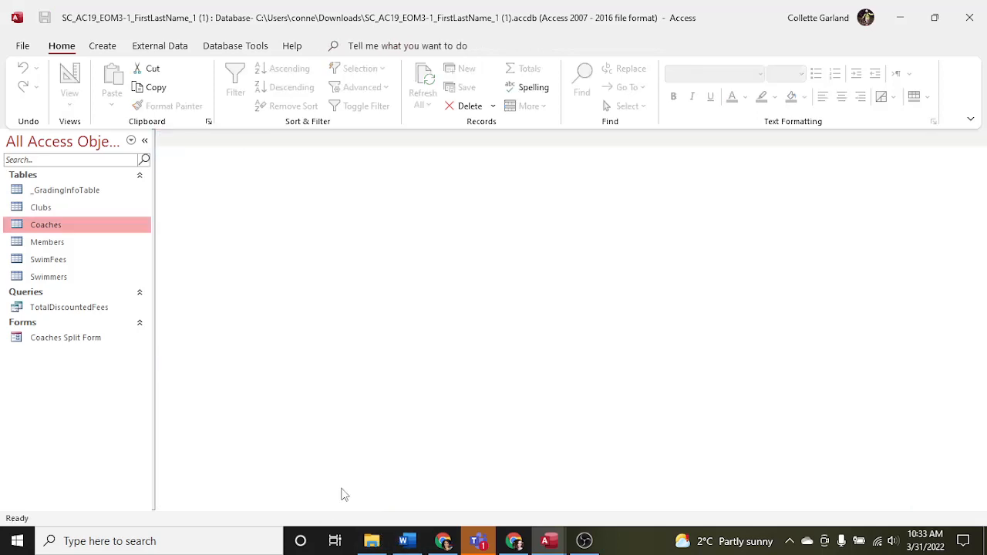
# - Create an update query in Design View and add the SwimFees table to it
pyautogui.click(402, 540)
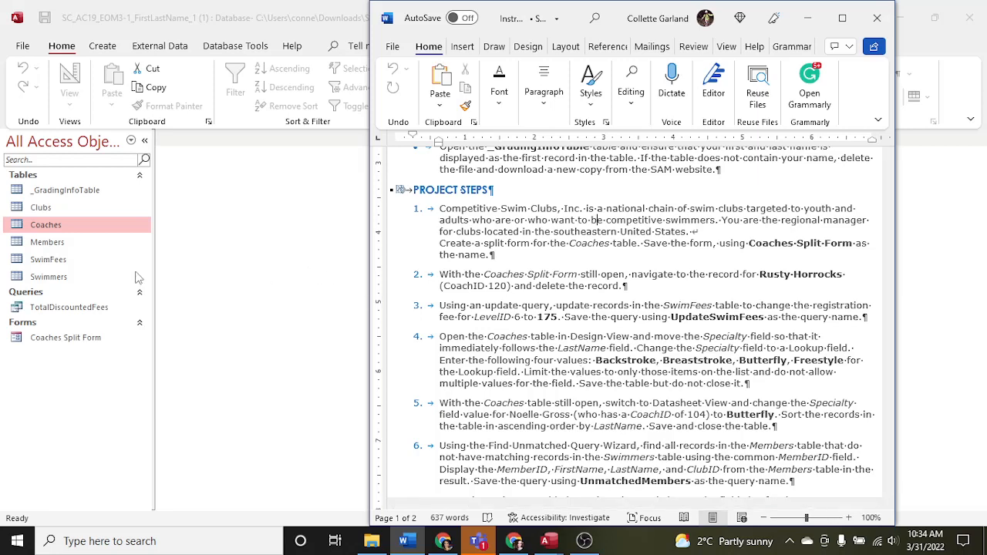
pyautogui.click(48, 260)
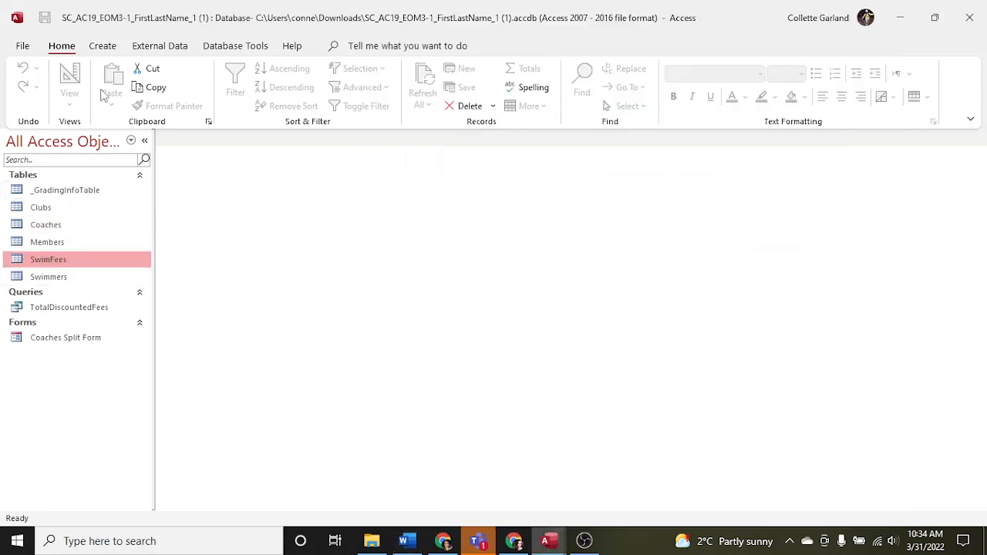
pyautogui.click(103, 46)
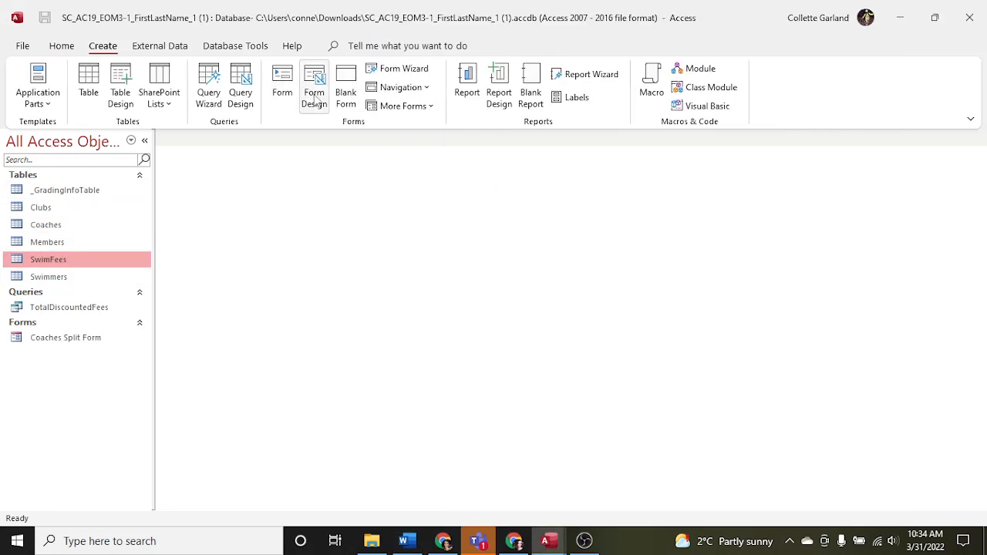
pyautogui.click(251, 93)
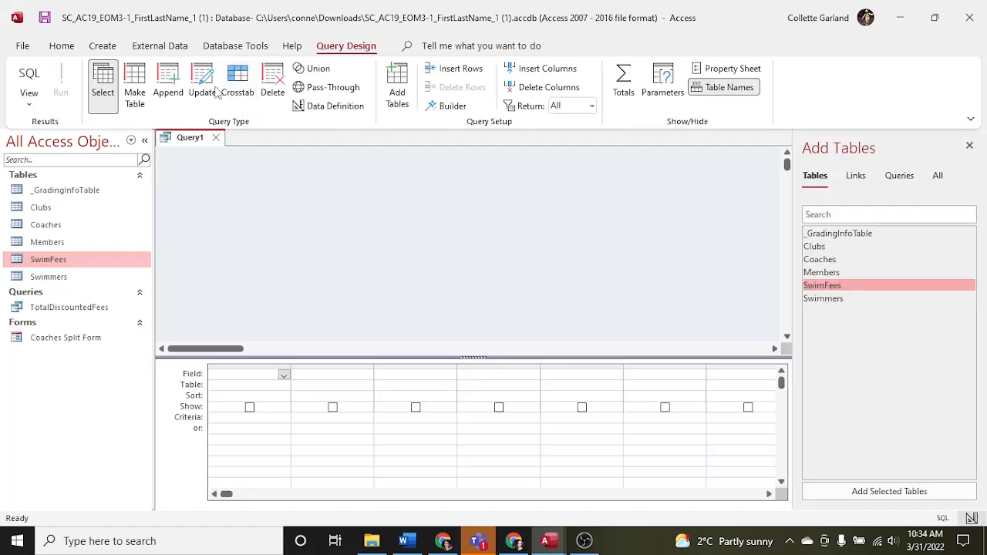
pyautogui.click(211, 91)
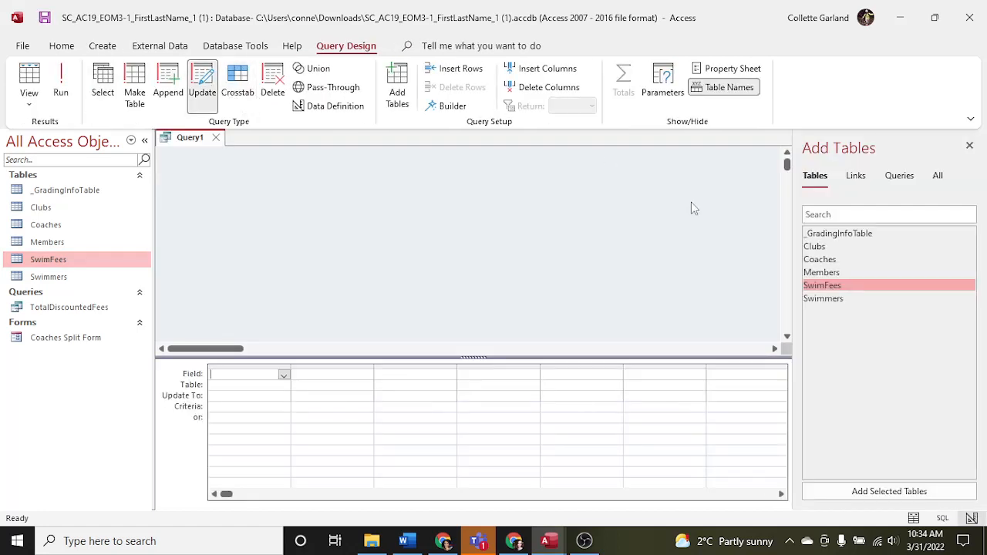
pyautogui.doubleClick(824, 286)
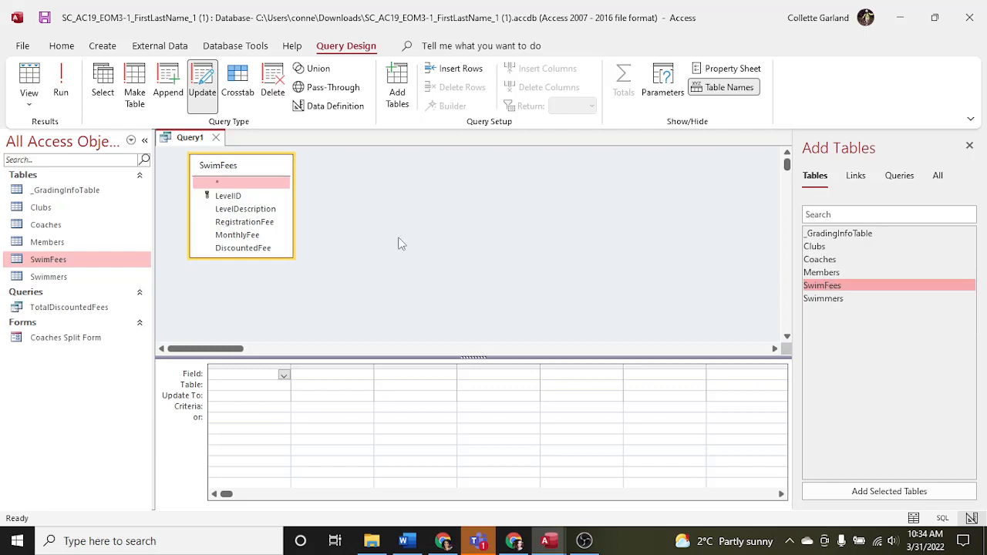
# - Add RegistrationFee and LevelID to the query, updating RegistrationFee to 175 where LevelID is 6
pyautogui.click(264, 223)
pyautogui.doubleClick(264, 223)
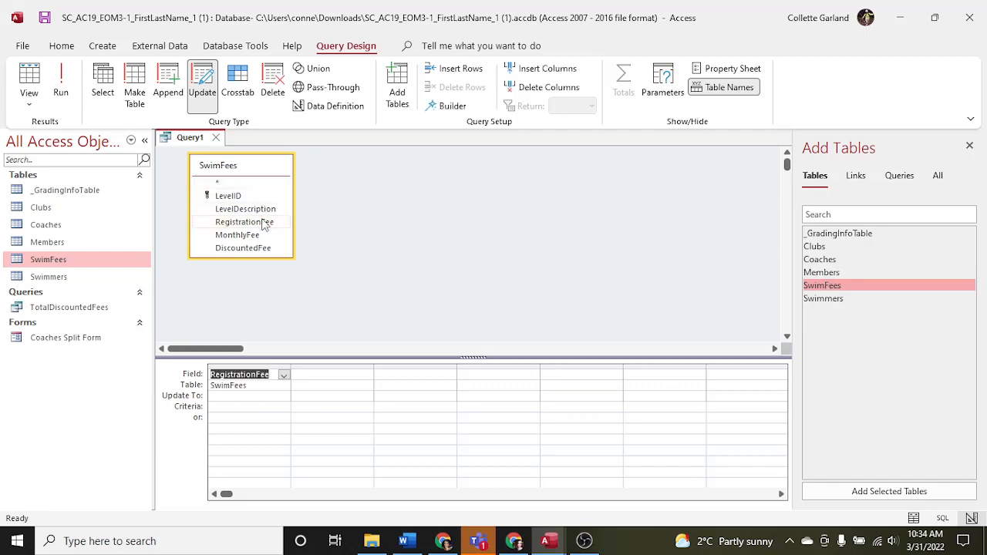
pyautogui.doubleClick(258, 198)
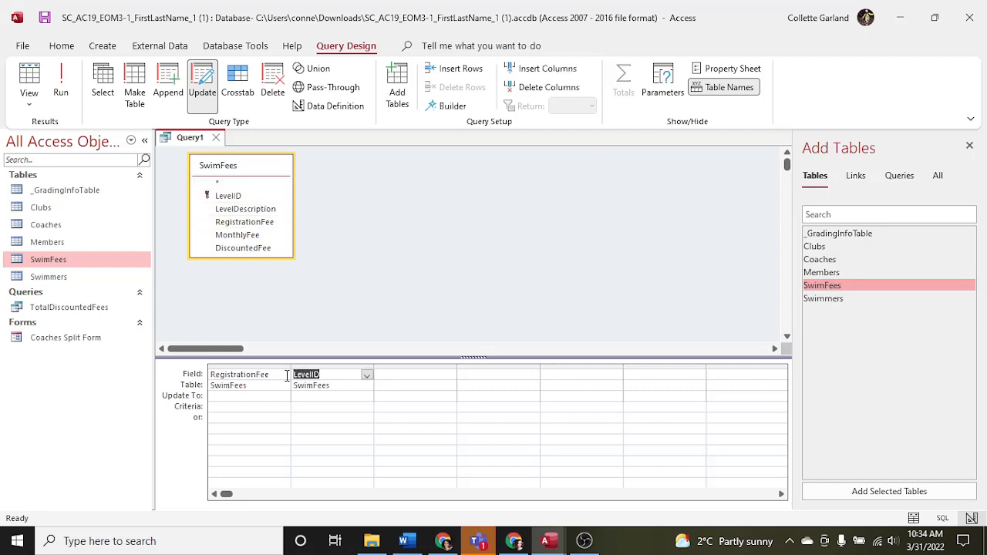
pyautogui.click(269, 396)
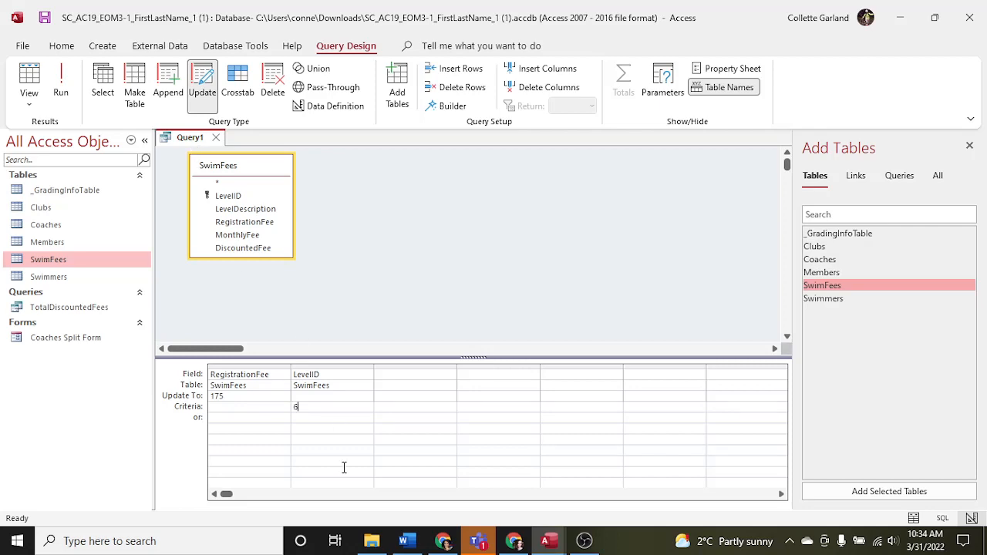
# - Check the required query name in the project instructions and save the query as UpdateSwimFees
pyautogui.click(419, 543)
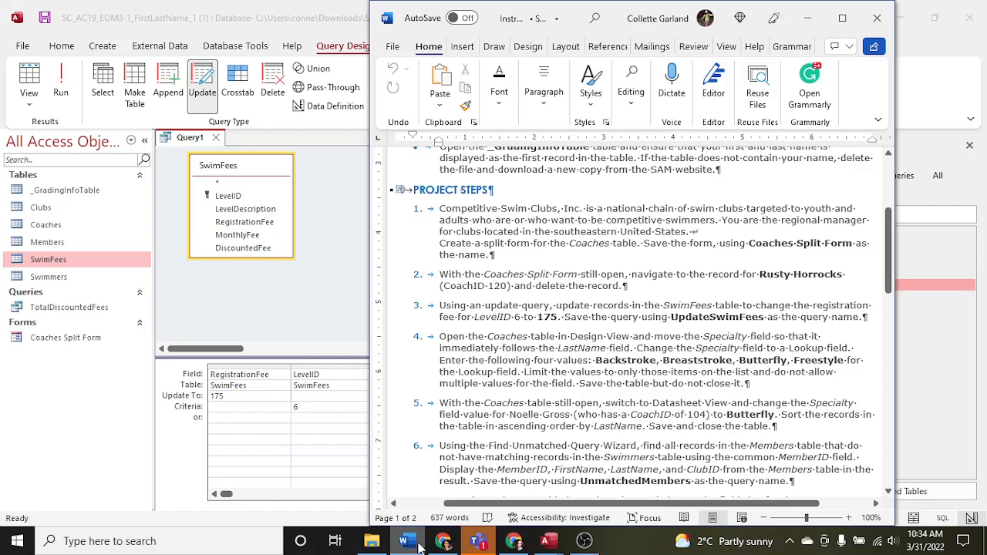
pyautogui.click(419, 543)
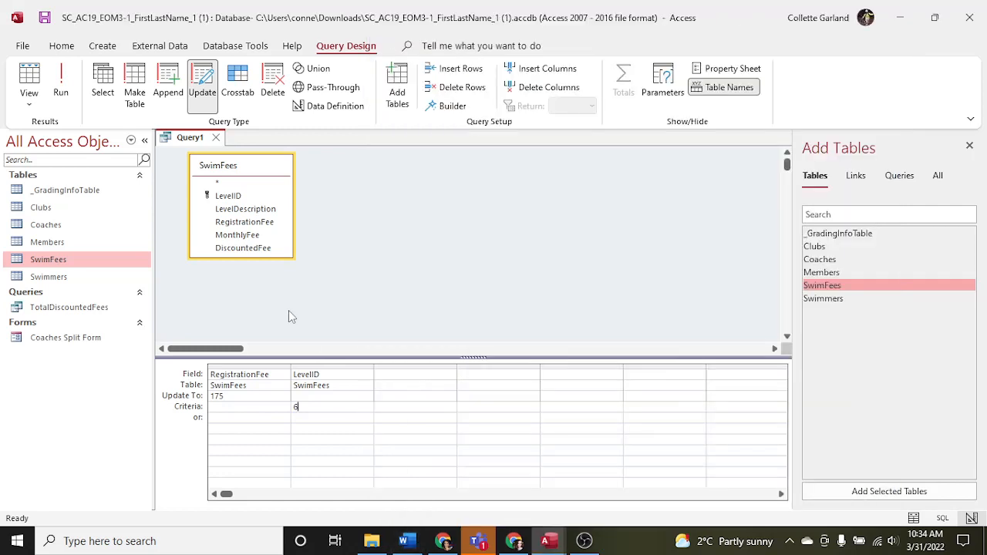
pyautogui.rightClick(187, 142)
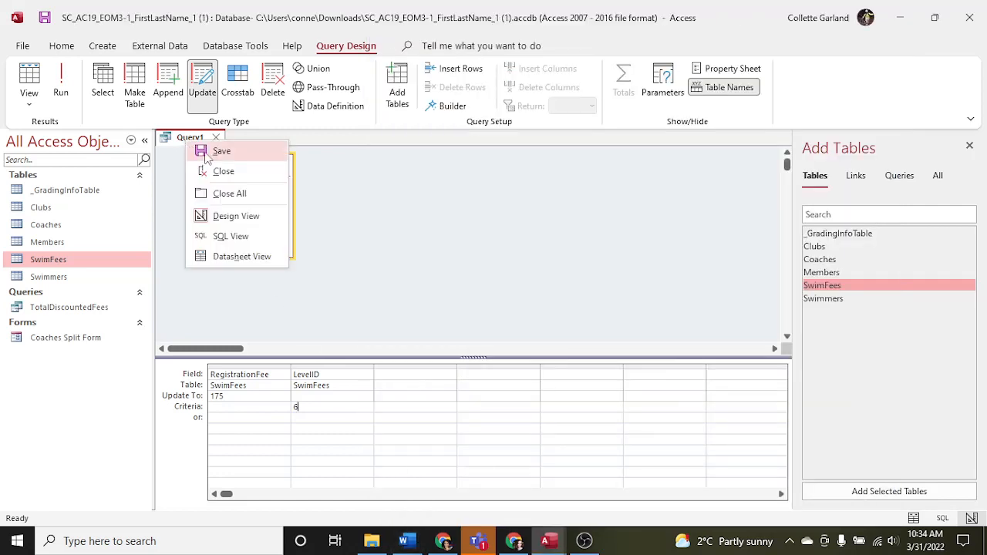
pyautogui.click(213, 151)
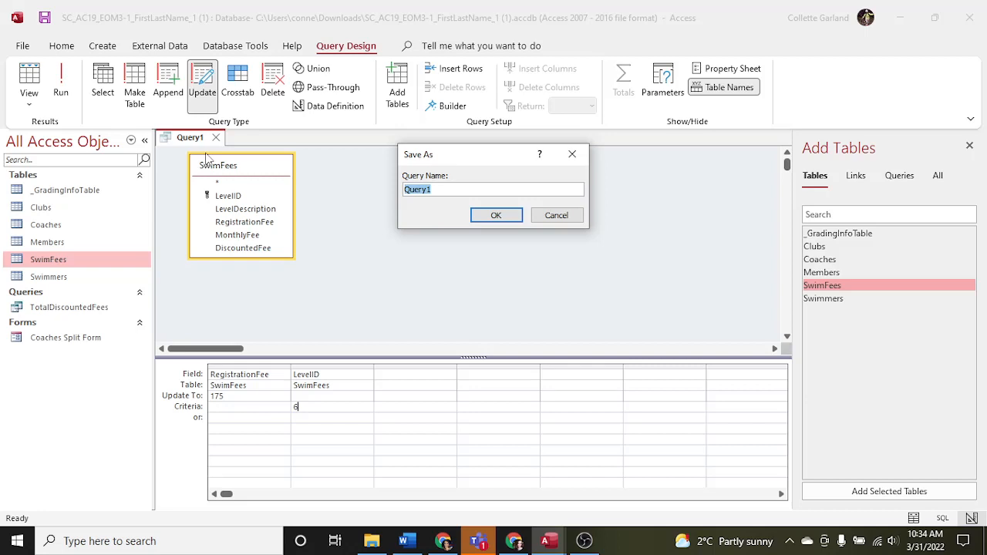
pyautogui.write('UpdateSwimFees')
pyautogui.press('Return')
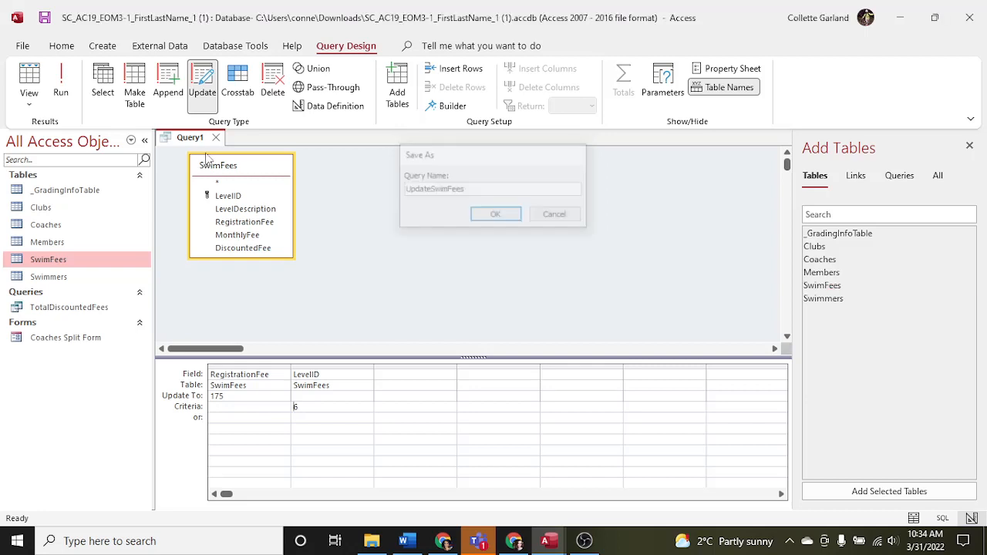
# - Preview the records affected by UpdateSwimFees in Datasheet View and return to Design View
pyautogui.click(35, 75)
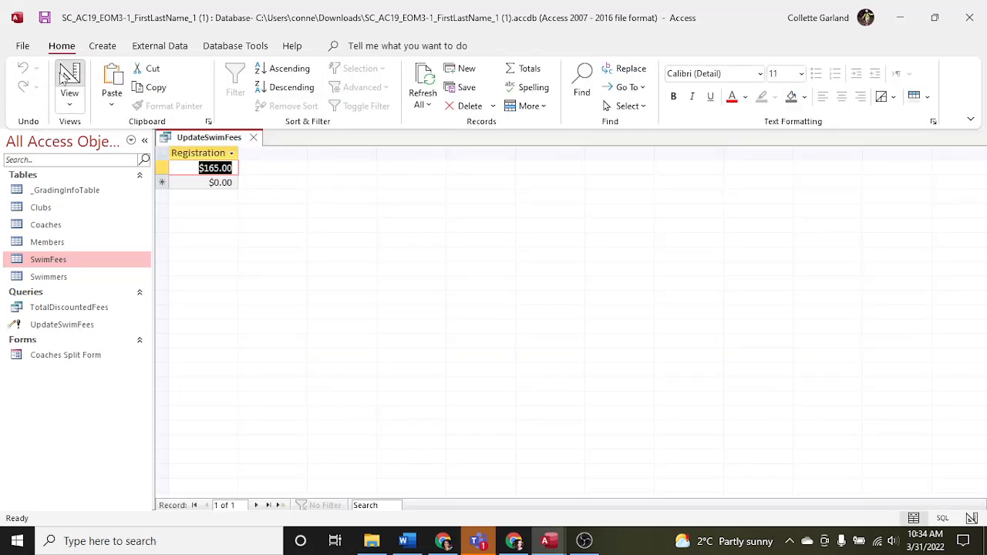
pyautogui.click(70, 80)
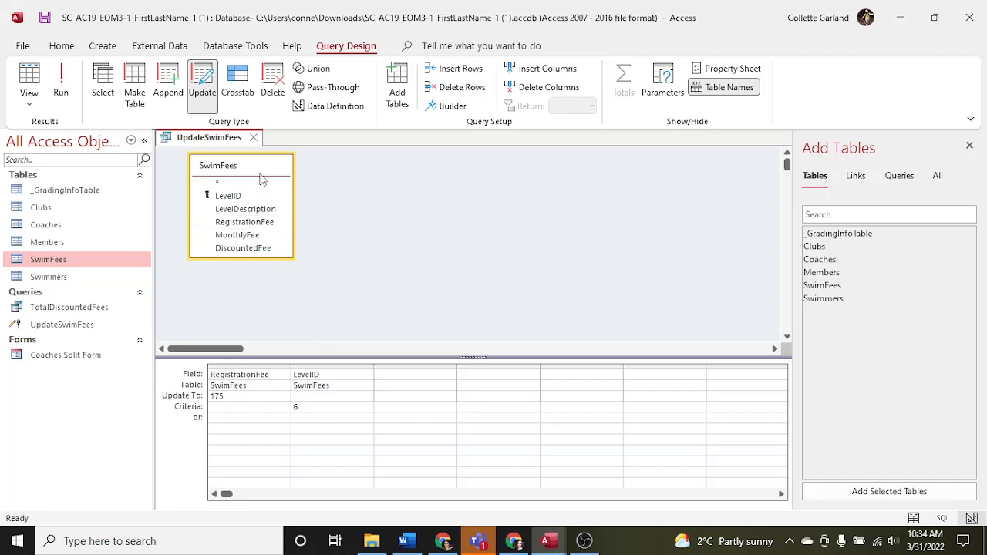
pyautogui.press('F1')
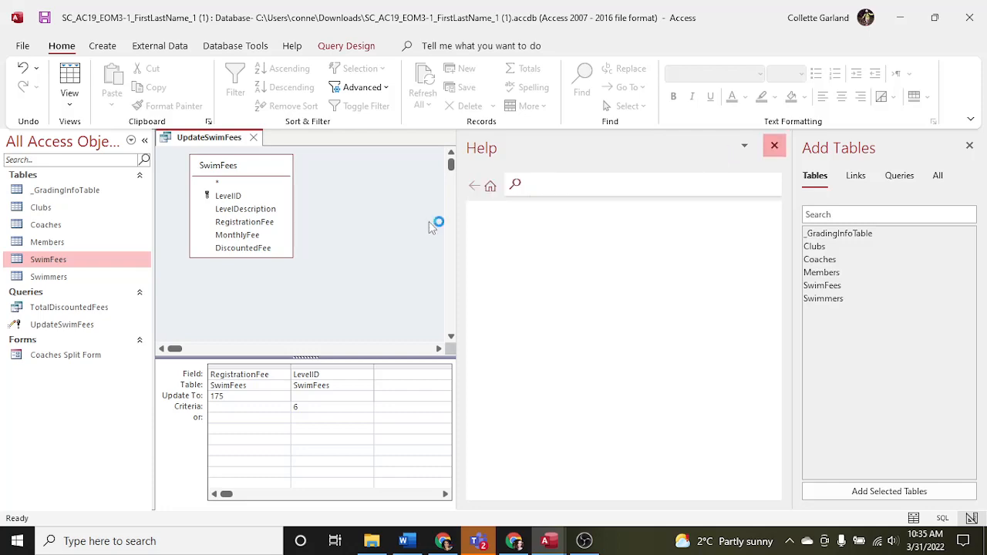
# - Check the update query requirements in the project instructions, then run UpdateSwimFees and accept the record update
pyautogui.click(402, 542)
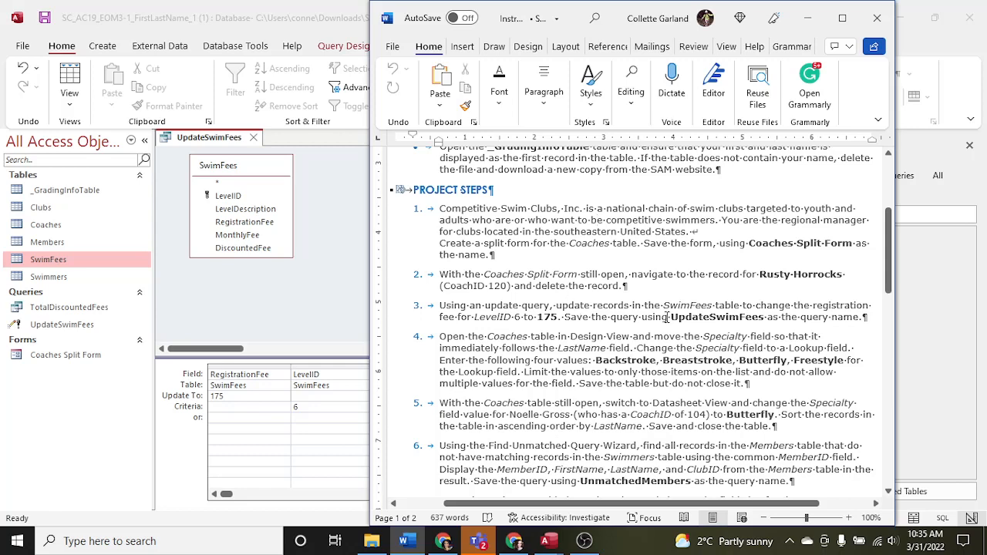
pyautogui.click(323, 297)
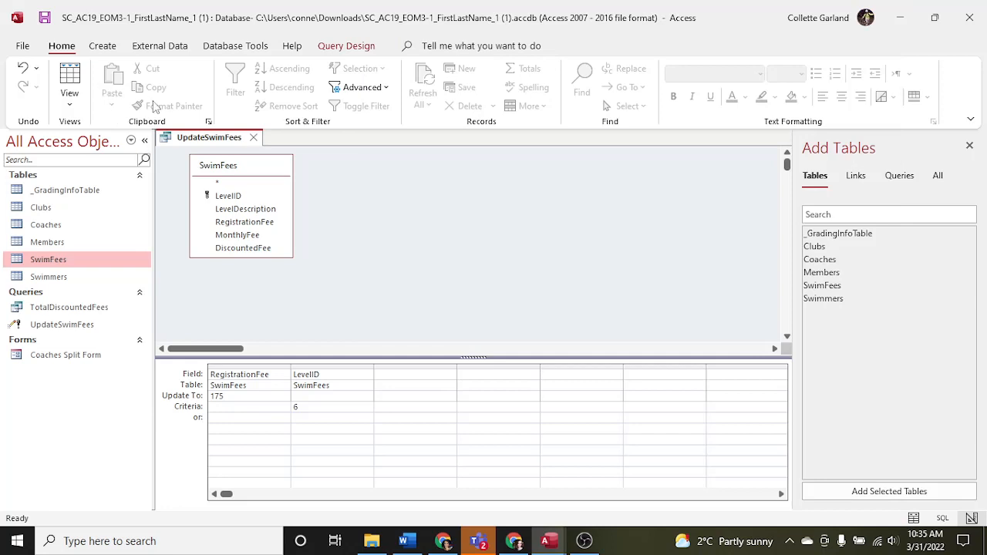
pyautogui.click(346, 46)
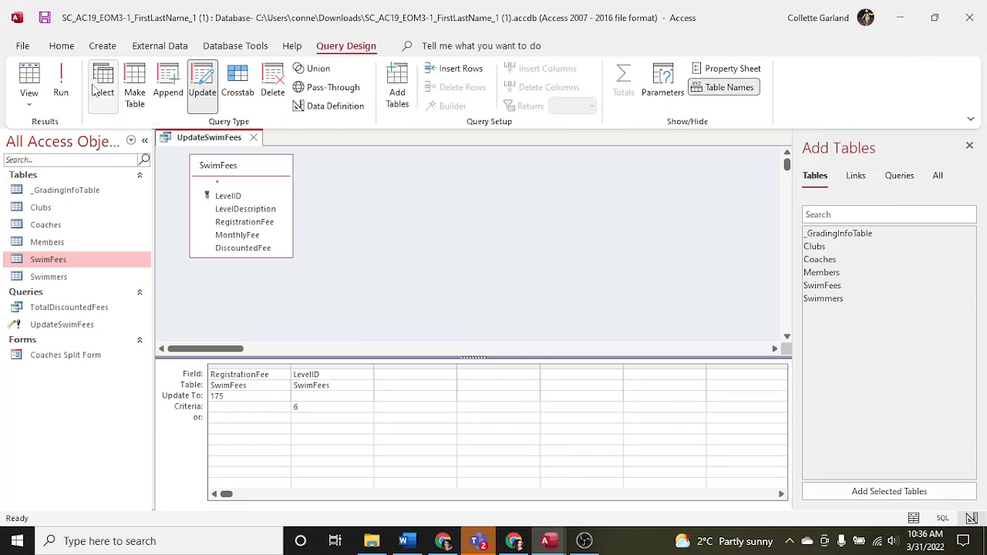
pyautogui.click(61, 85)
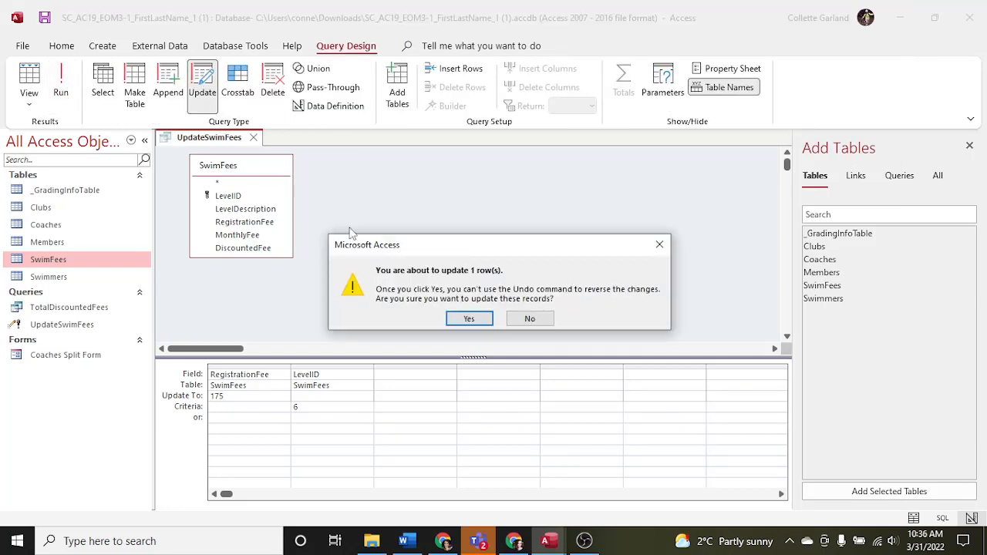
pyautogui.click(464, 318)
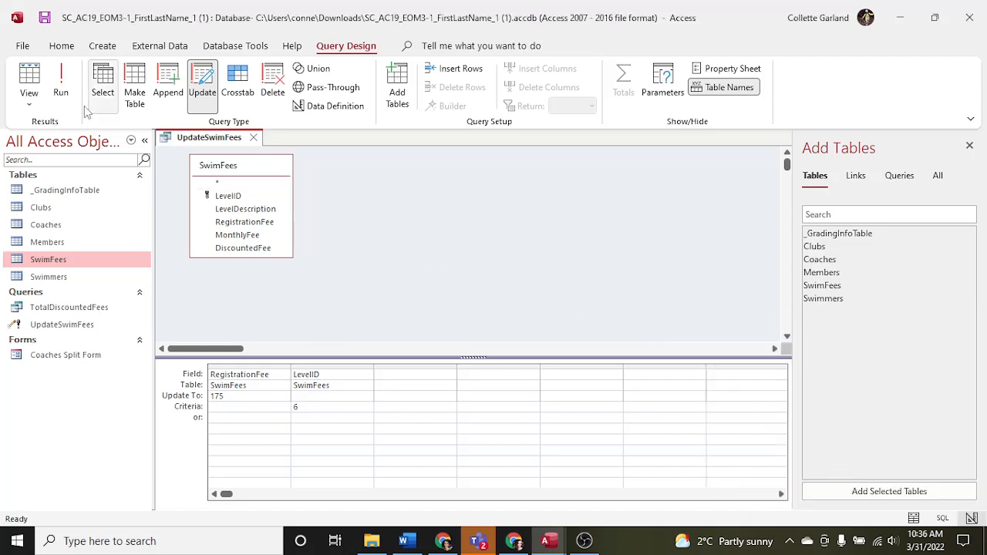
# - Review the updated registration fee in Datasheet View, then save and close the UpdateSwimFees query
pyautogui.click(29, 81)
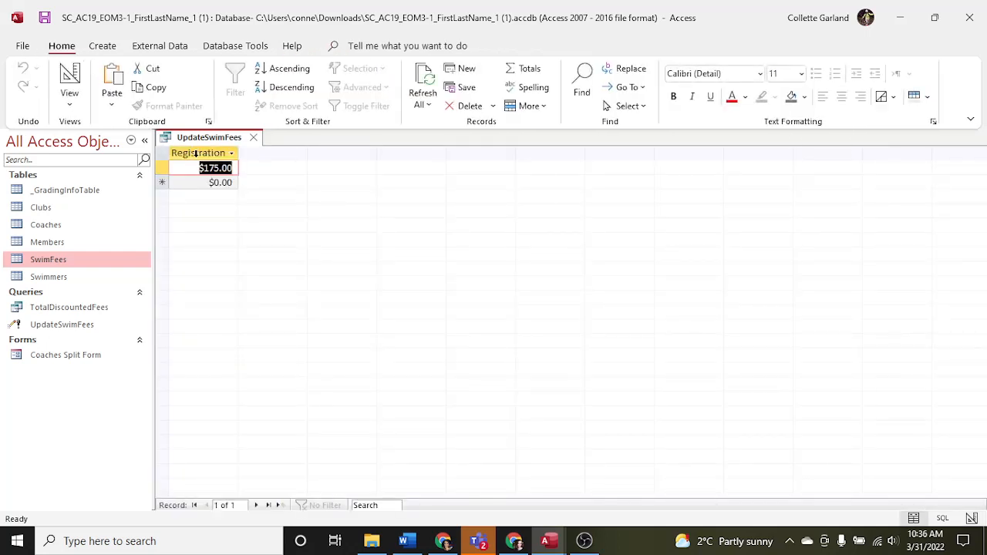
pyautogui.rightClick(239, 139)
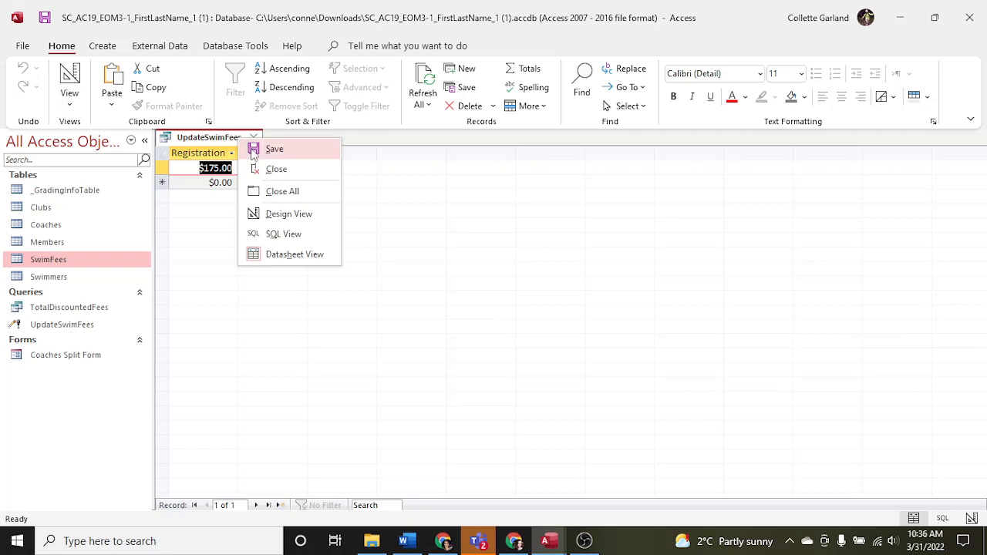
pyautogui.click(253, 148)
pyautogui.click(252, 137)
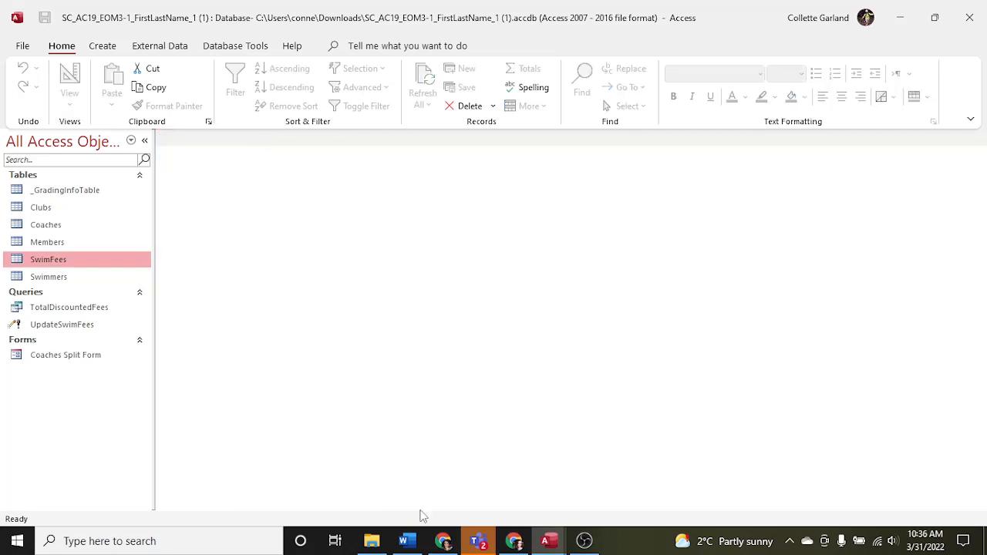
# - Read step 4 of the project instructions and open the Coaches table in Design View
pyautogui.click(408, 542)
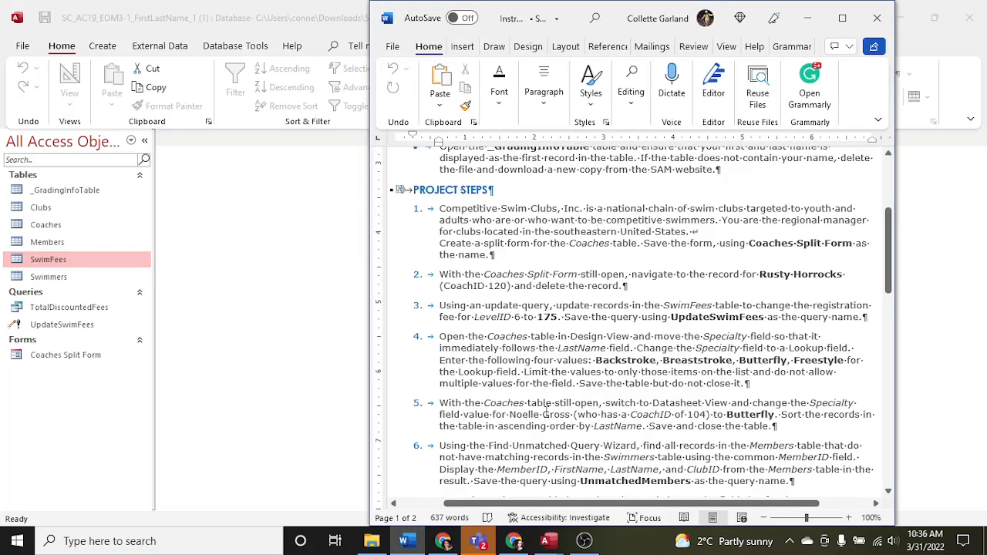
pyautogui.scroll(-2, 546, 414)
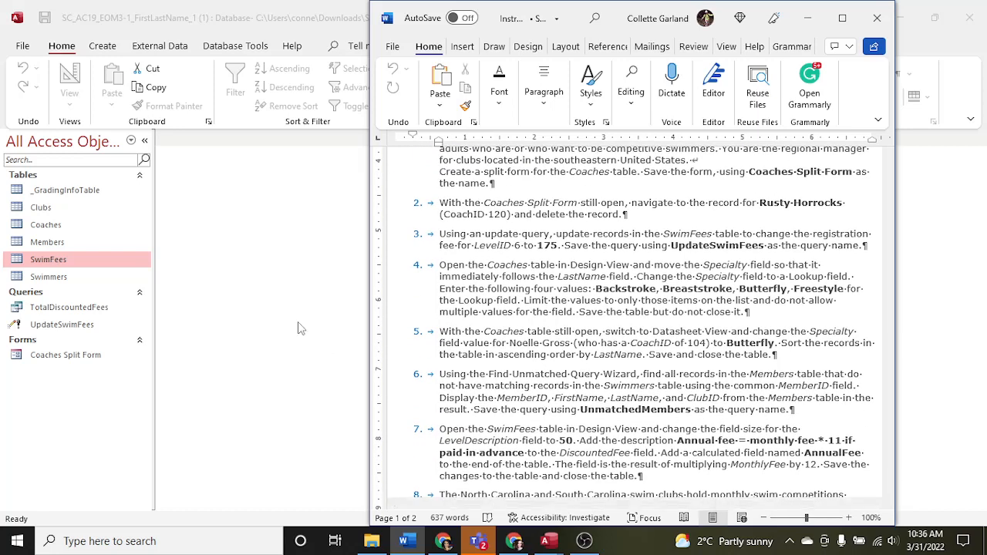
pyautogui.rightClick(48, 224)
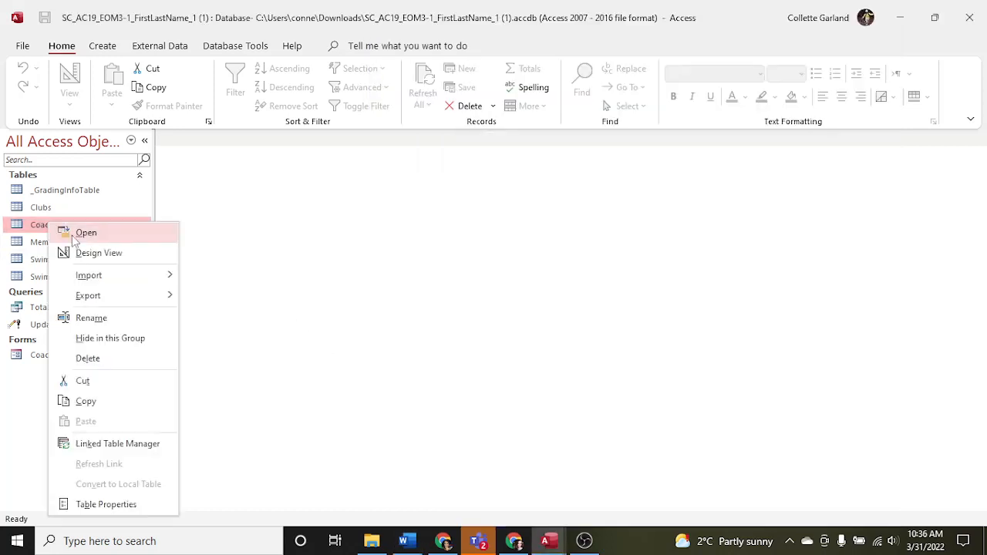
pyautogui.click(83, 253)
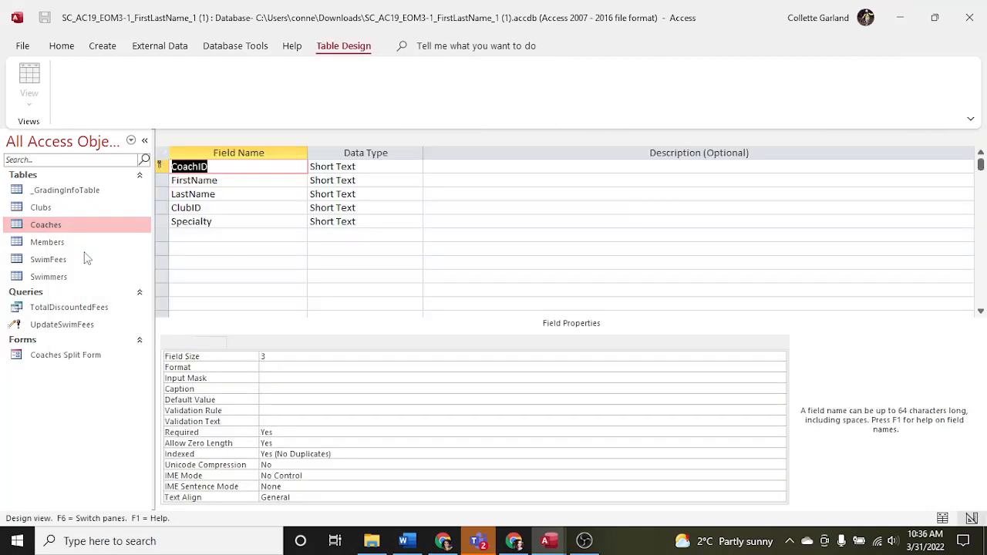
# - Move the Specialty field so that it immediately follows LastName in the Coaches table
pyautogui.click(185, 221)
pyautogui.click(403, 540)
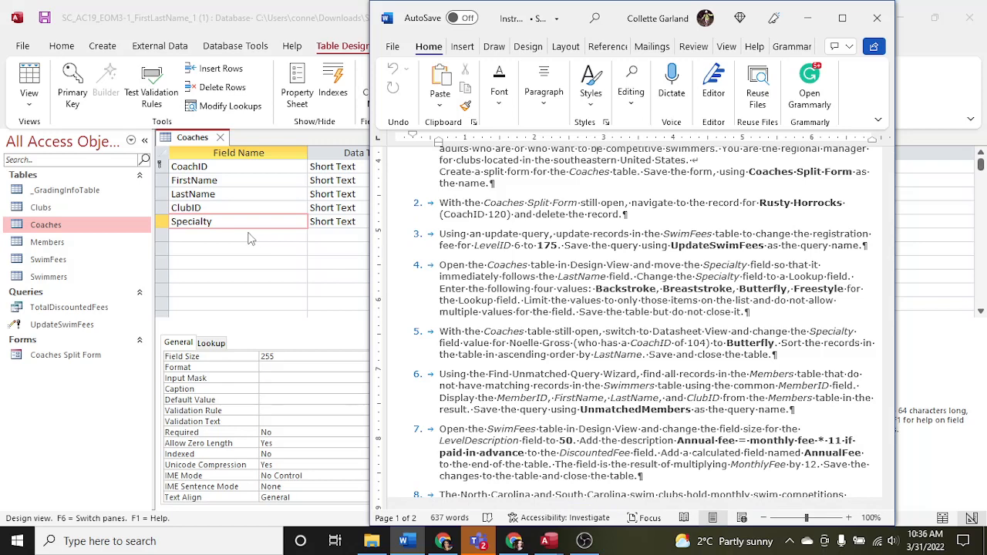
pyautogui.click(163, 223)
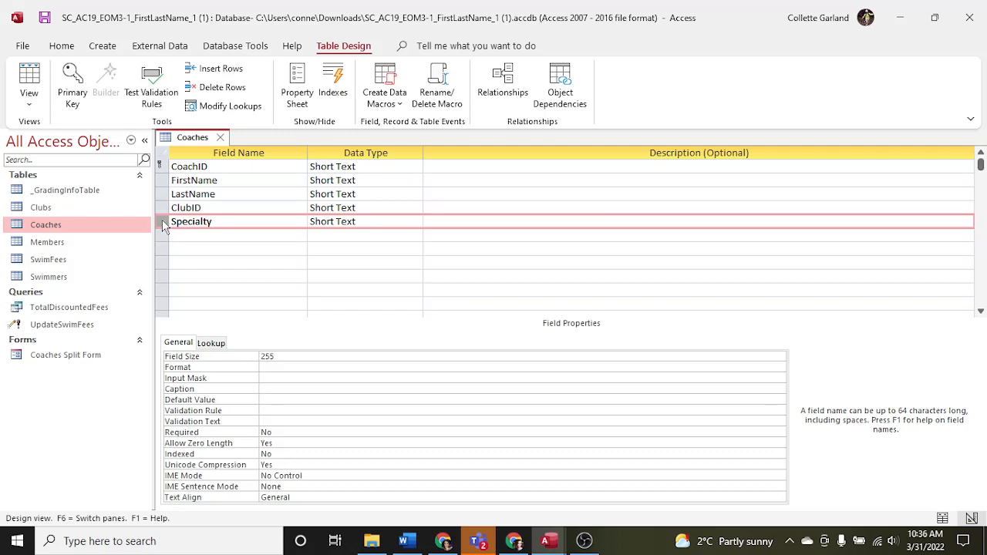
pyautogui.moveTo(163, 222); pyautogui.dragTo(162, 210)
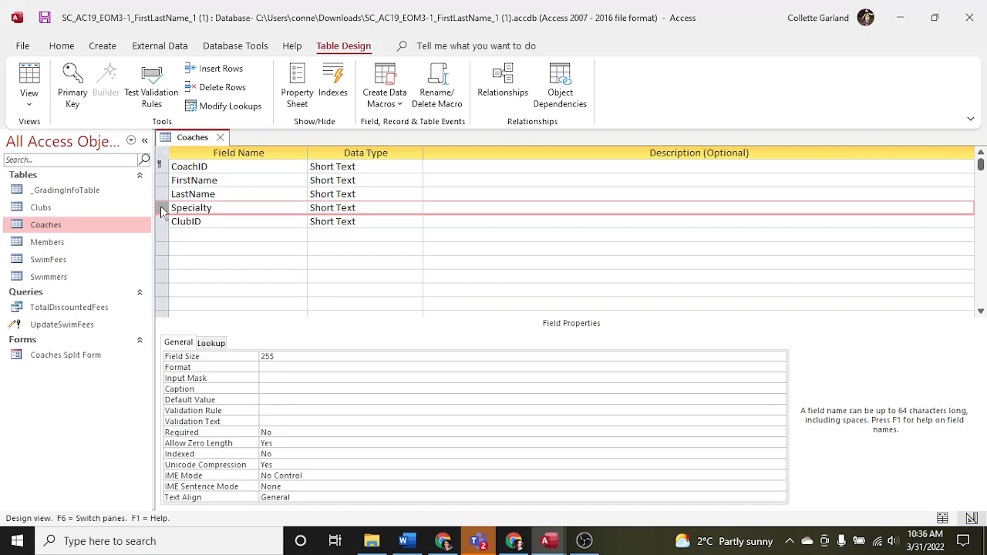
# - Start the Lookup Wizard for the Specialty field and choose to type in the lookup values
pyautogui.click(395, 208)
pyautogui.click(416, 208)
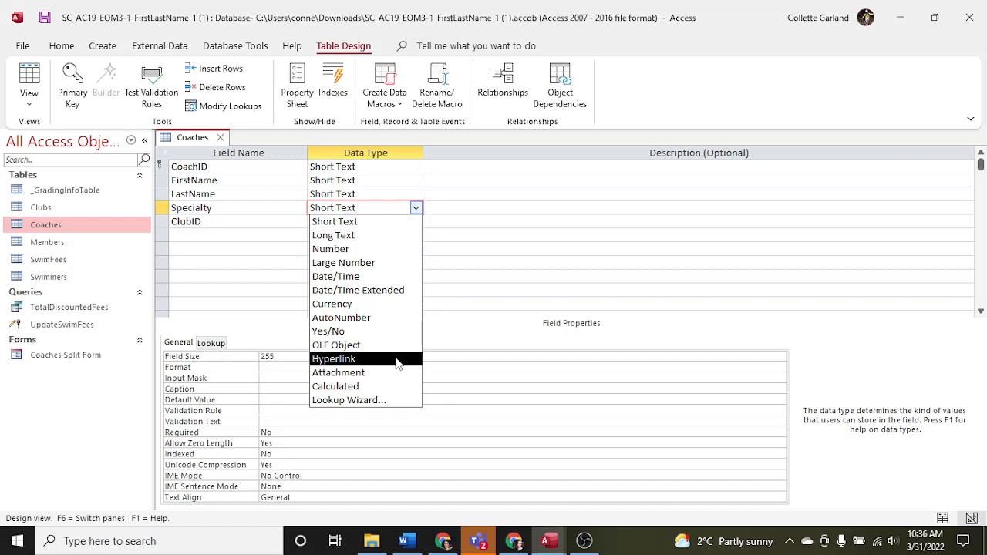
pyautogui.click(392, 400)
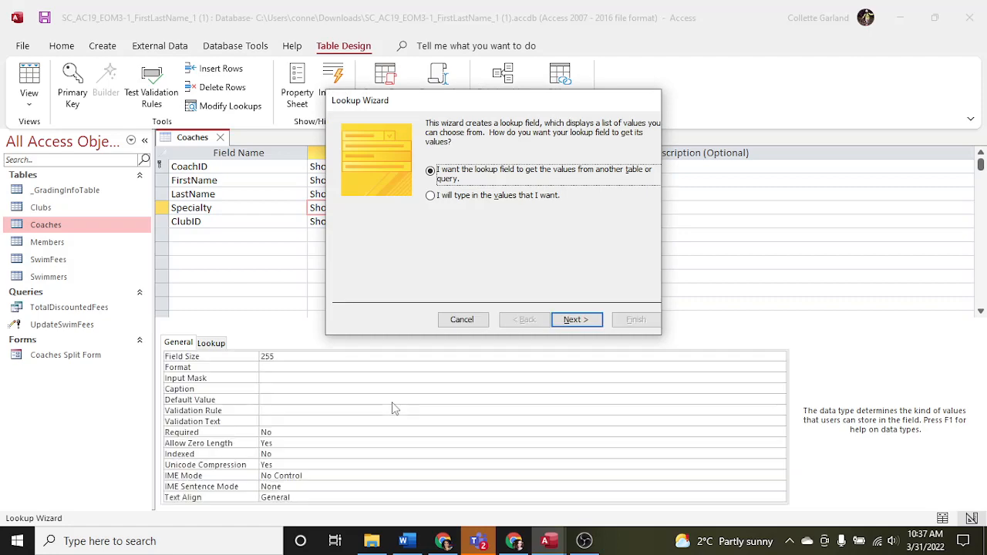
pyautogui.click(409, 543)
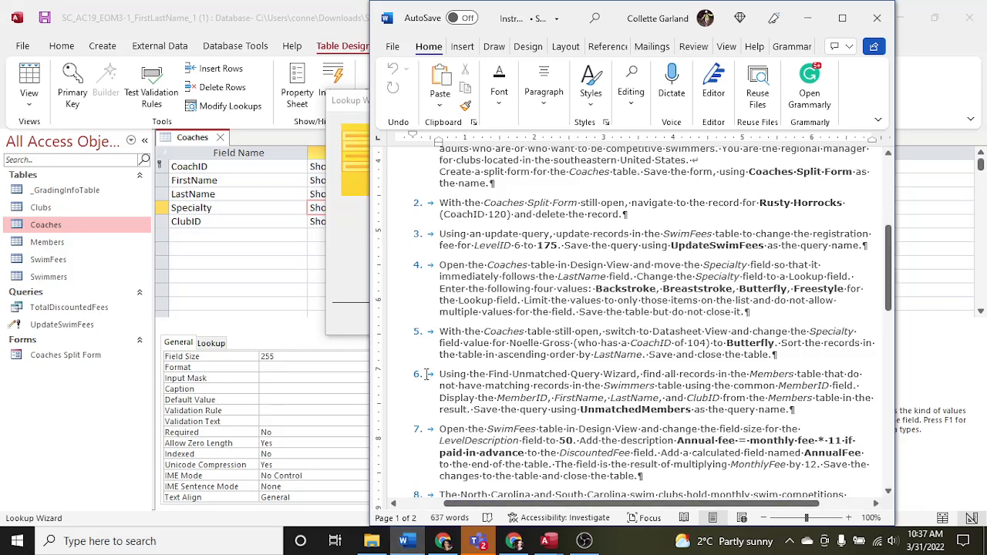
pyautogui.click(362, 254)
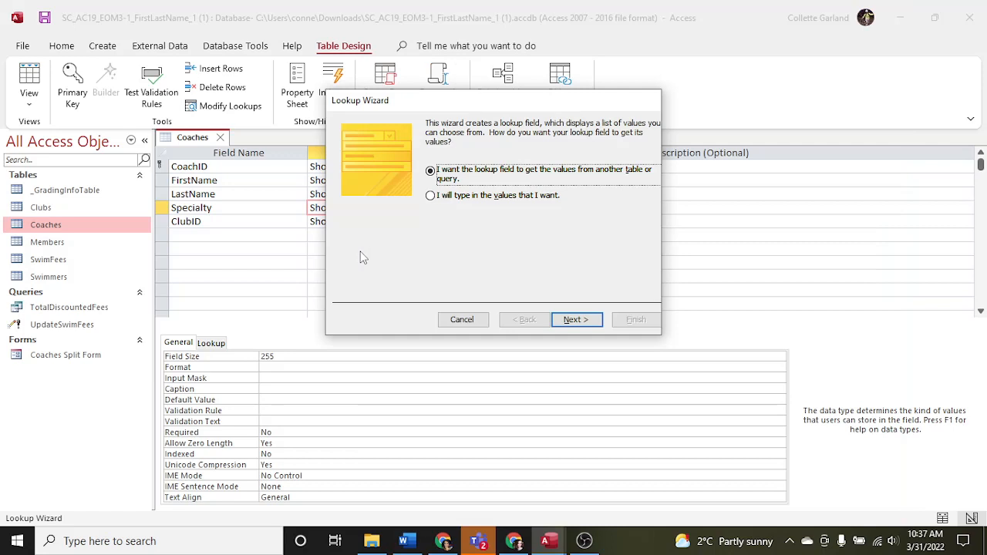
pyautogui.click(446, 198)
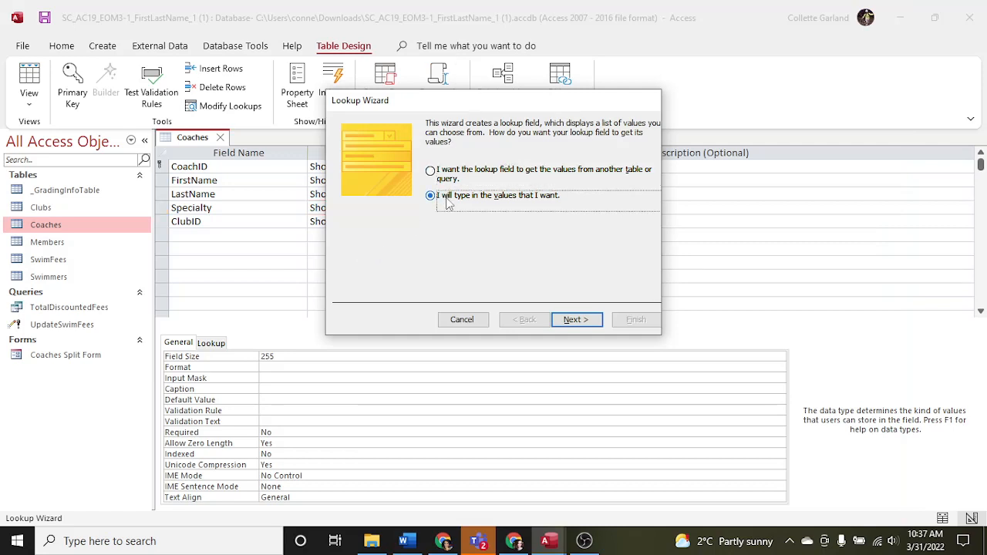
pyautogui.click(575, 321)
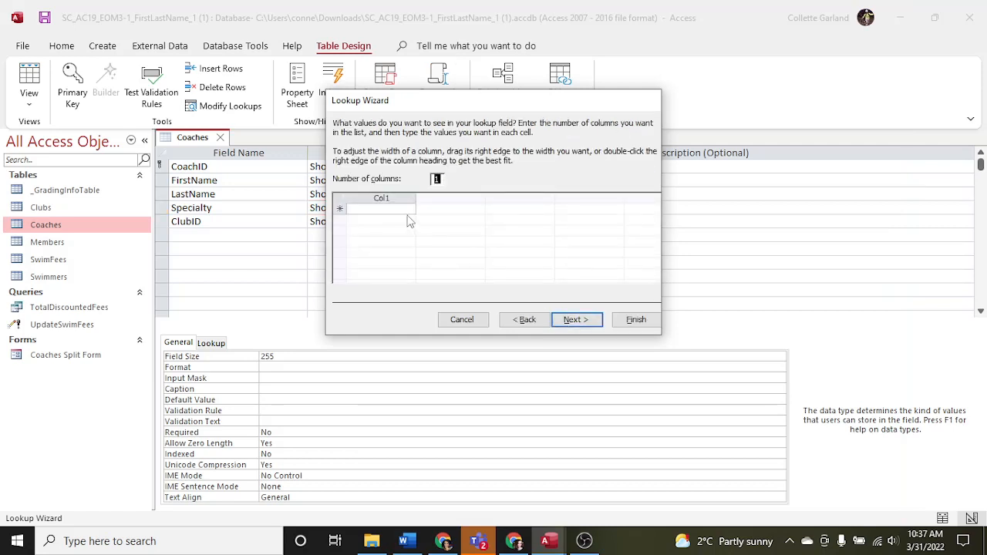
# - Enter Backstroke, Breaststroke, Butterfly and Freestyle as the lookup values in a single column
pyautogui.click(409, 210)
pyautogui.click(407, 541)
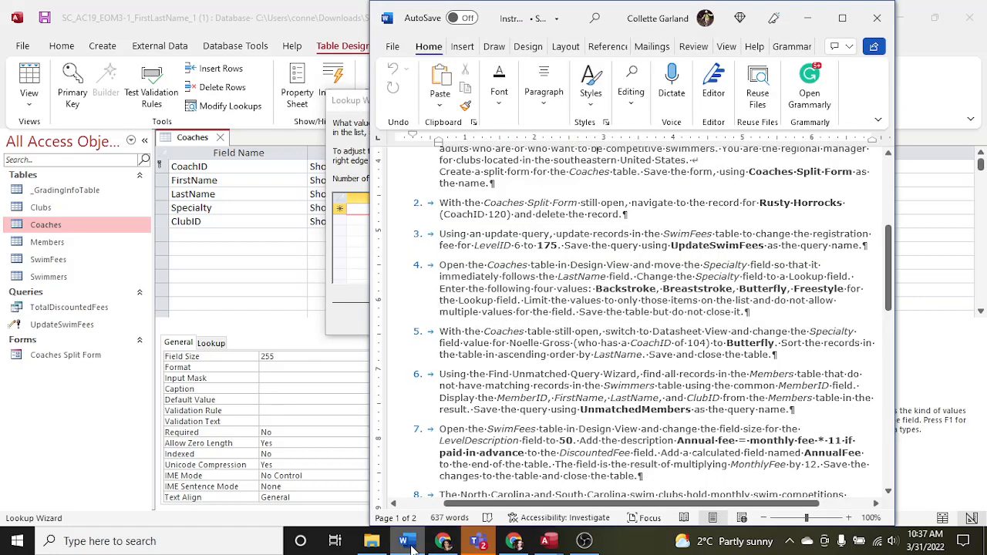
pyautogui.click(406, 541)
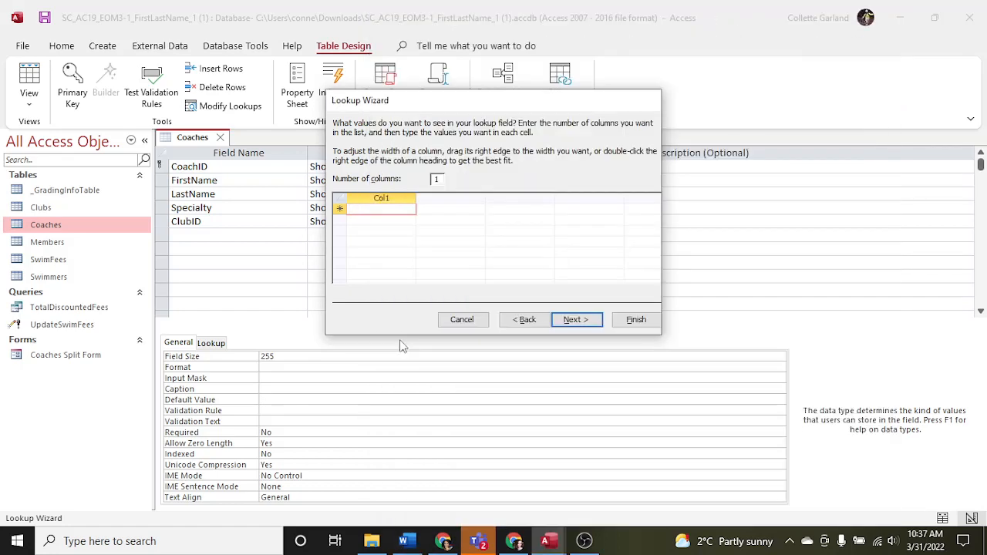
pyautogui.write('Backstroke')
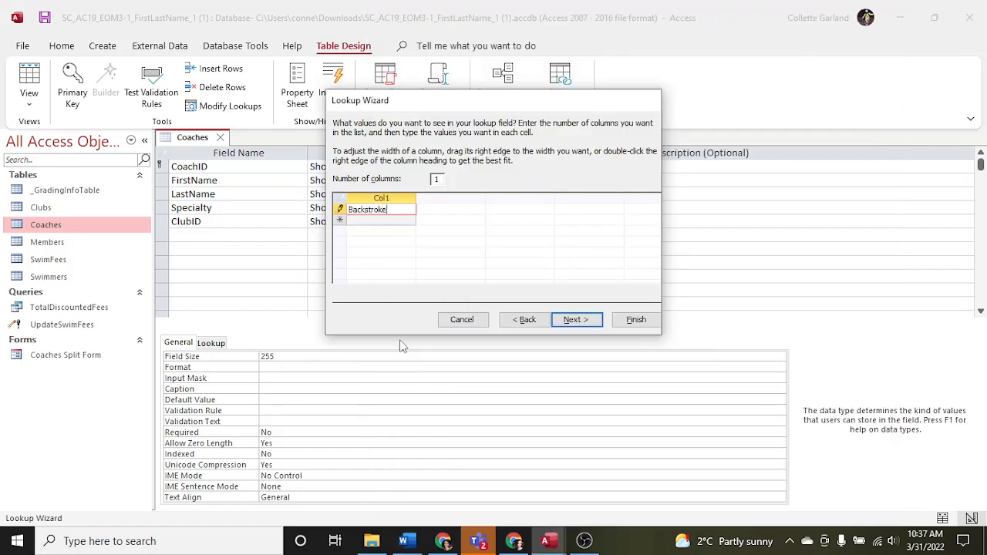
pyautogui.press('Down')
pyautogui.write('Breast')
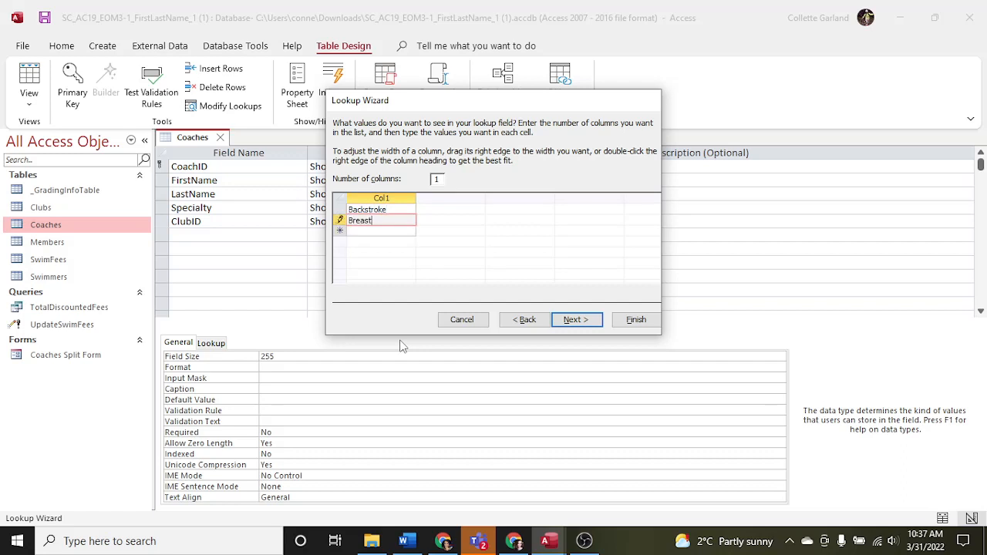
pyautogui.write('stroke')
pyautogui.press('Down')
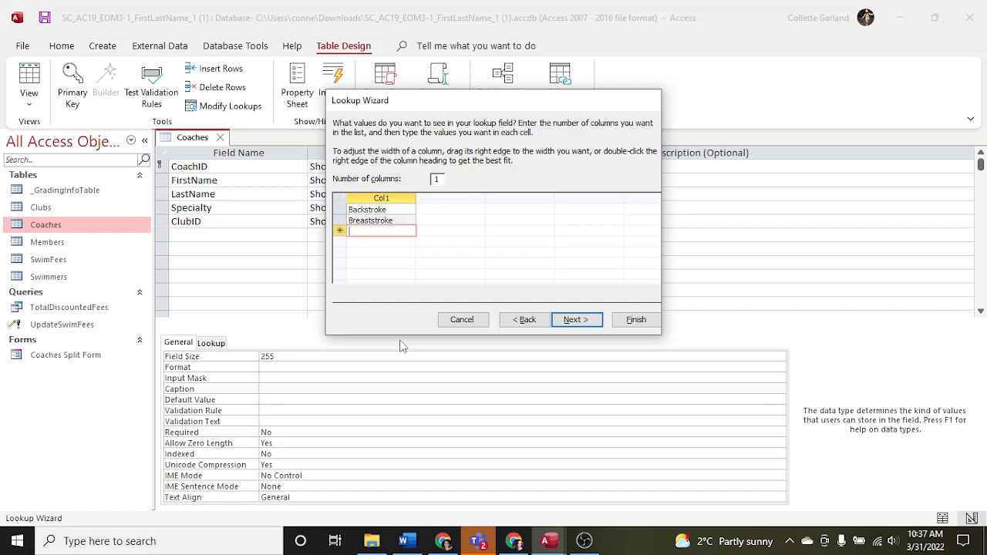
pyautogui.write('Butterfly')
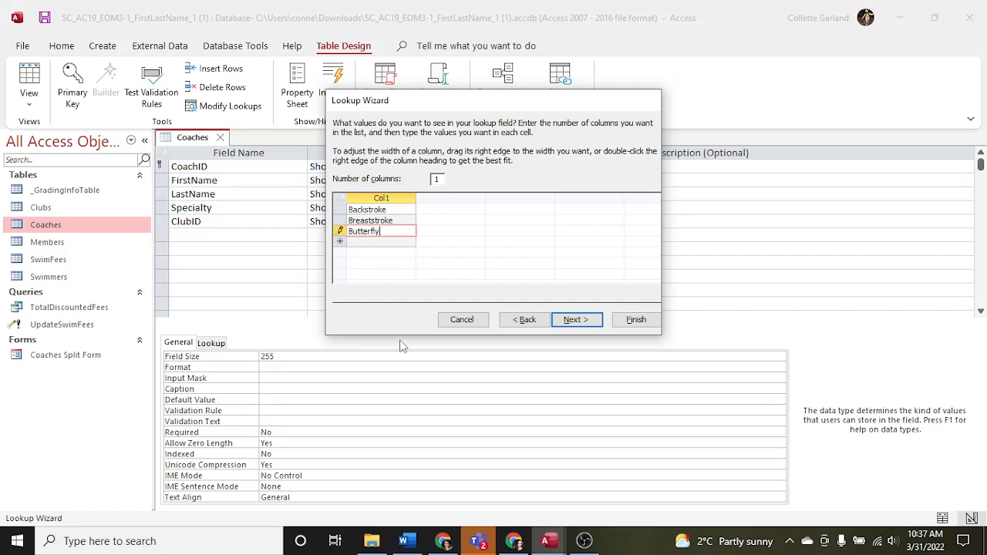
pyautogui.press('Down')
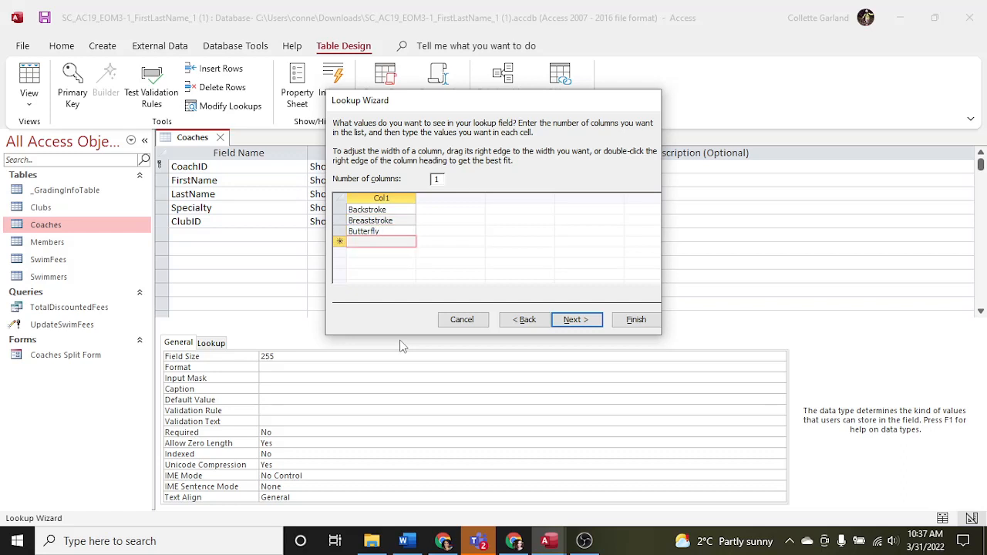
pyautogui.write('Freestyle')
# - Check the lookup requirements, limit Specialty entries to the list without allowing multiple values, and finish the wizard
pyautogui.click(408, 543)
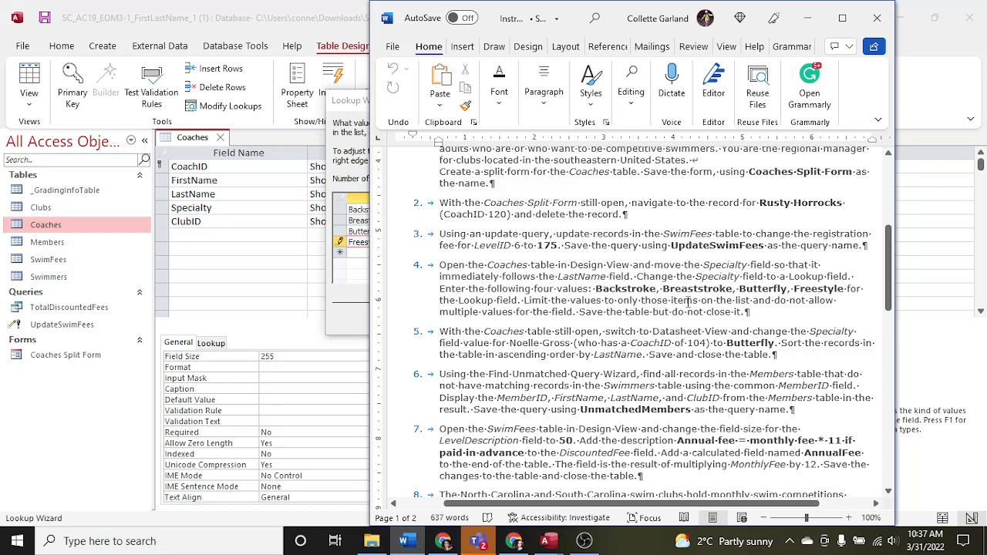
pyautogui.click(362, 297)
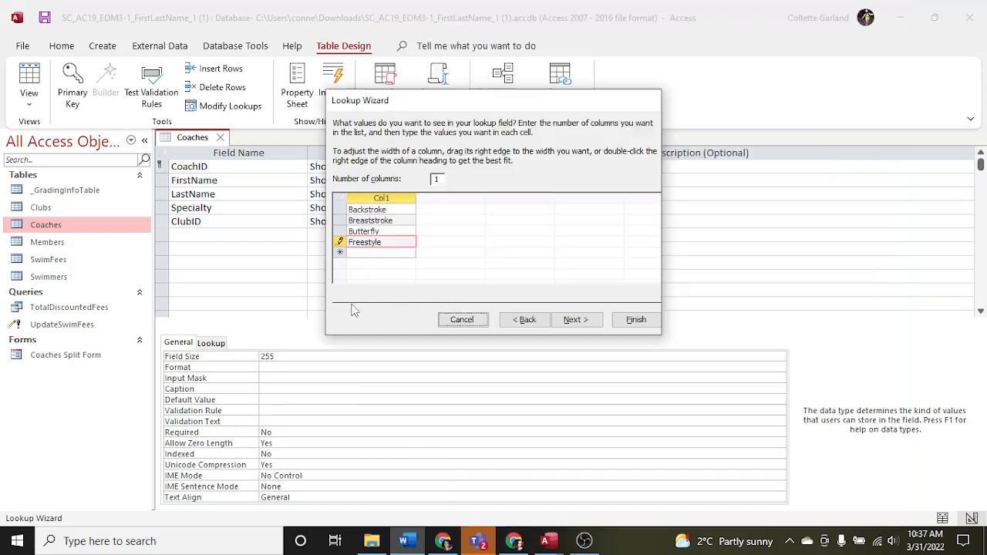
pyautogui.click(572, 320)
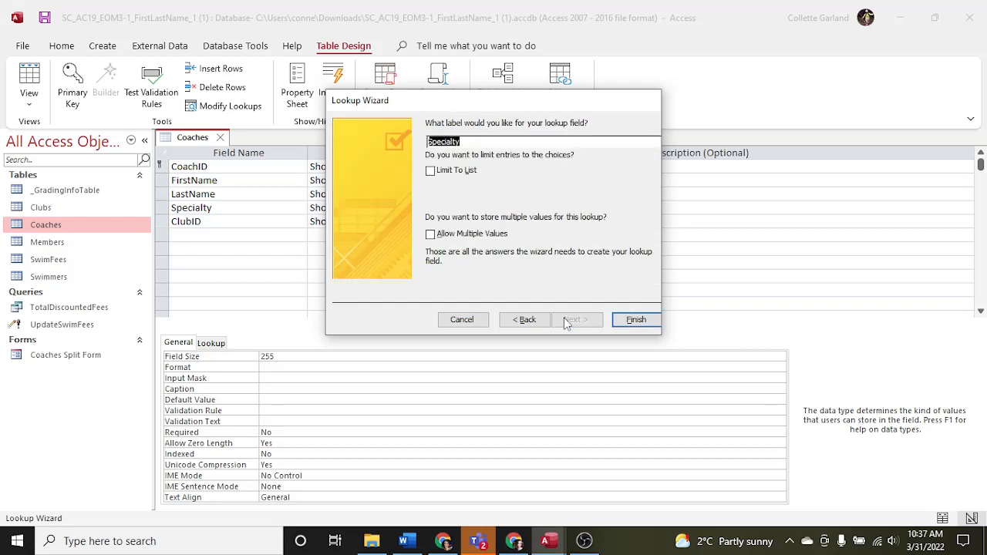
pyautogui.click(430, 170)
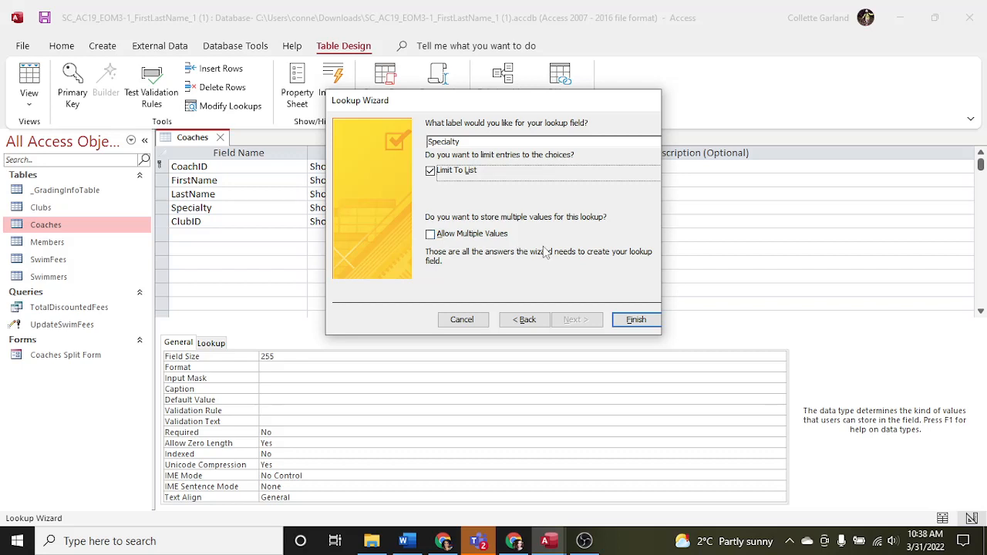
pyautogui.click(621, 318)
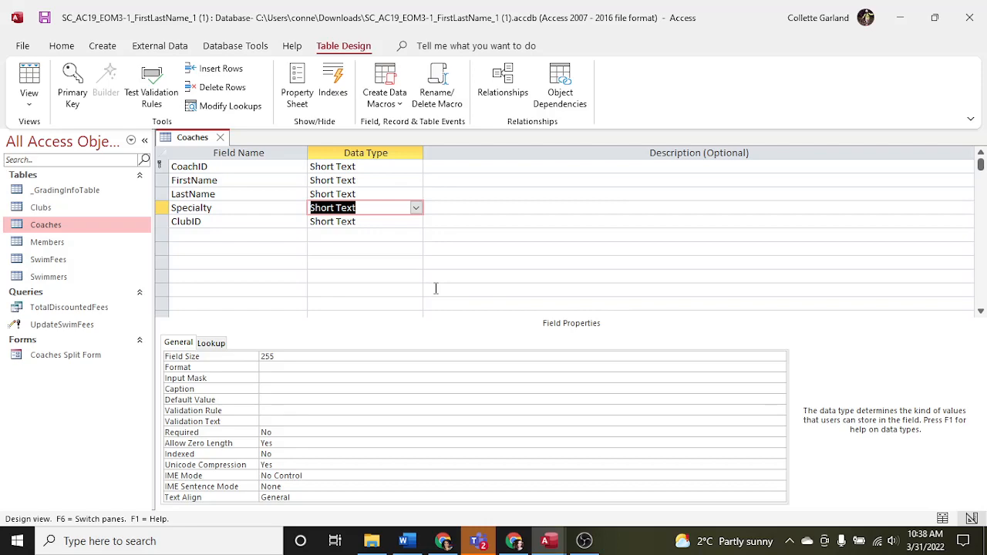
# - Check the project instructions and save the Coaches table's design changes while leaving the table open
pyautogui.click(405, 541)
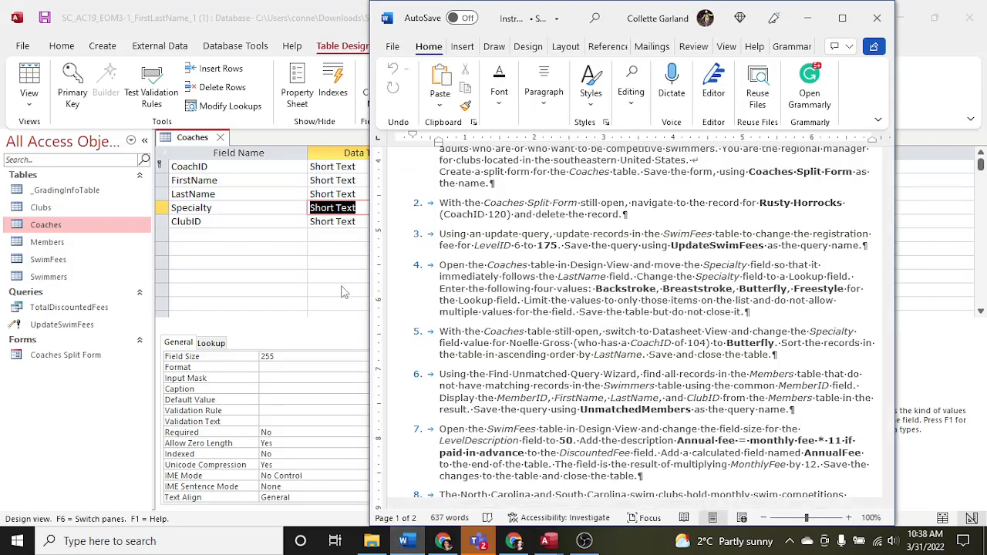
pyautogui.click(298, 274)
pyautogui.rightClick(190, 141)
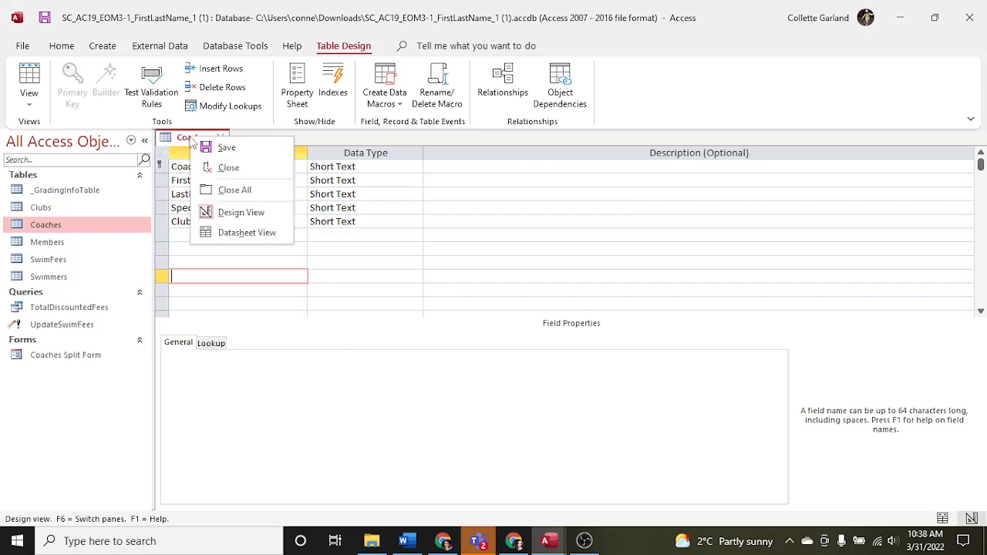
pyautogui.click(210, 147)
# - Switch the Coaches table to Datasheet View and set the Specialty for CoachID 104 to Butterfly
pyautogui.click(409, 542)
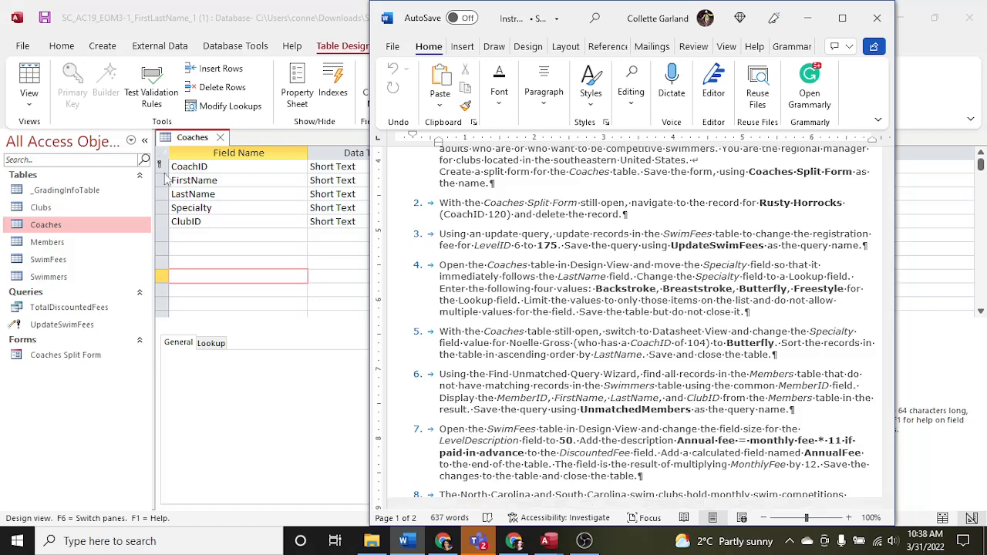
pyautogui.click(197, 154)
pyautogui.click(31, 83)
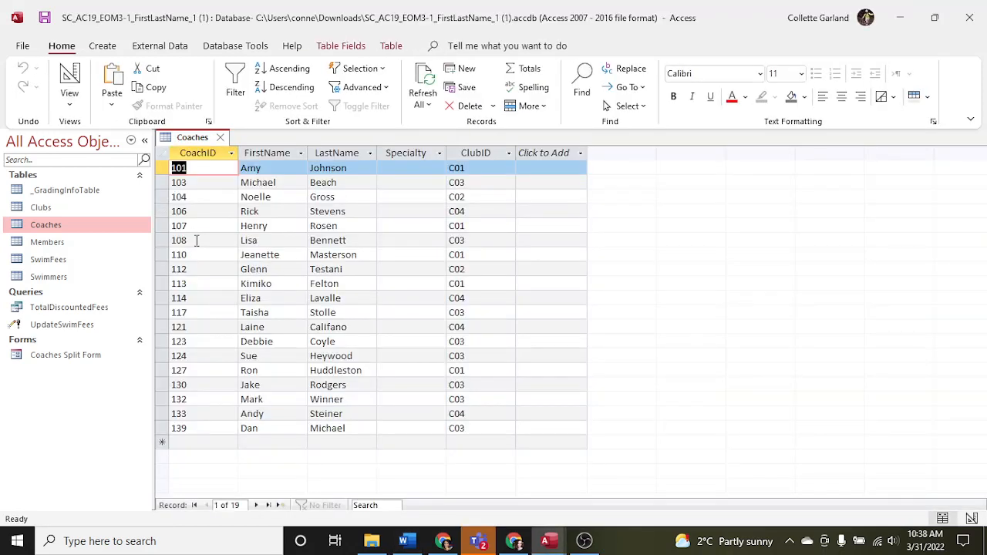
pyautogui.click(204, 196)
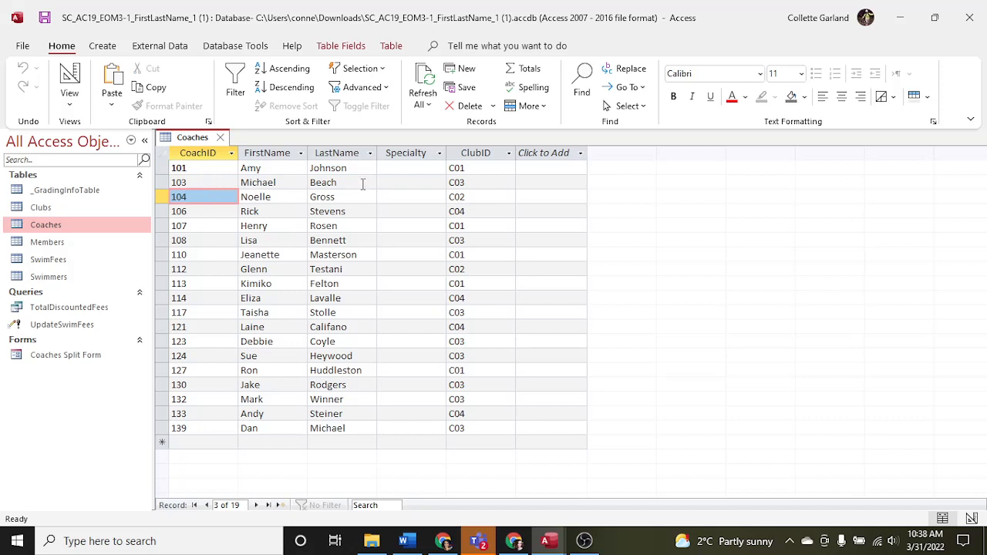
pyautogui.click(419, 193)
pyautogui.click(439, 198)
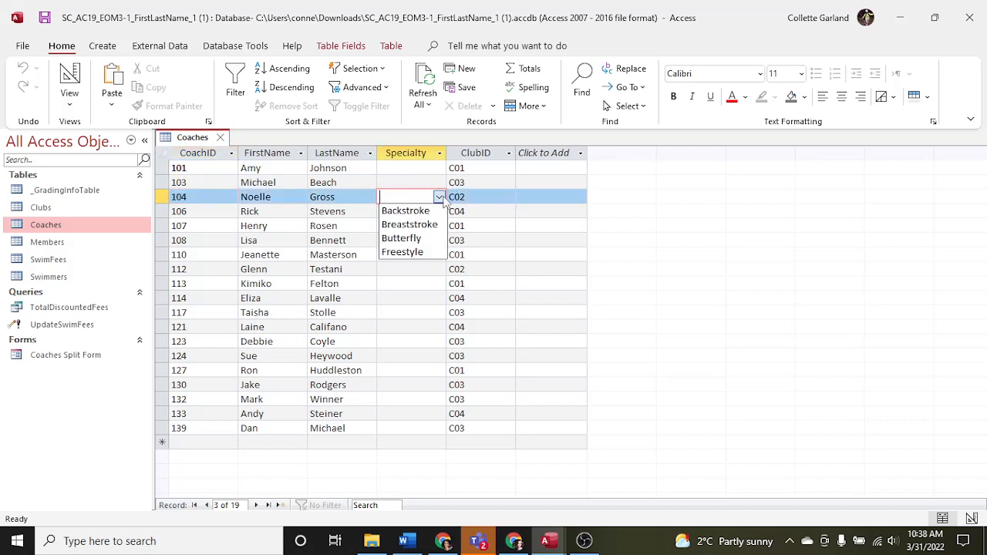
pyautogui.click(428, 239)
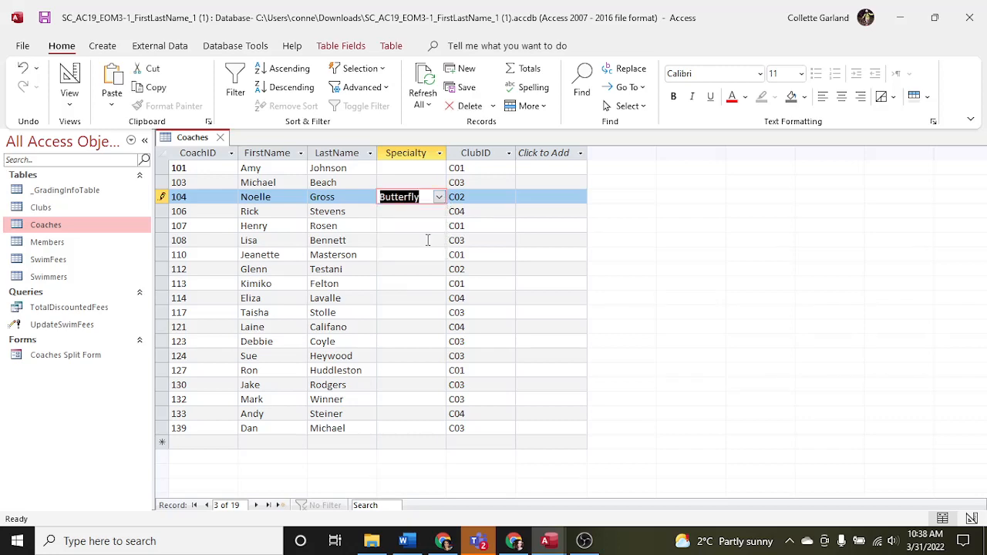
# - Check the sorting requirement and sort the Coaches records in ascending order by LastName
pyautogui.click(409, 543)
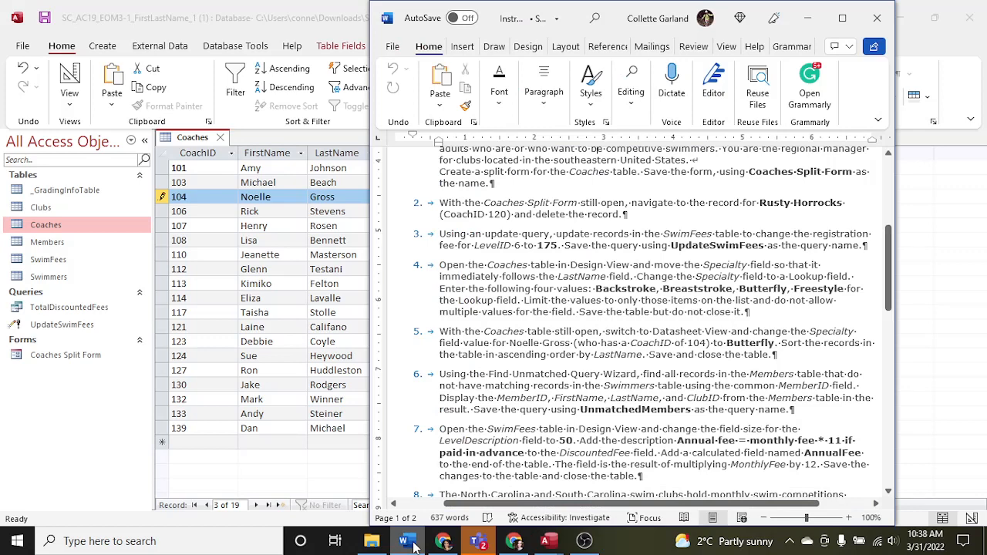
pyautogui.click(409, 543)
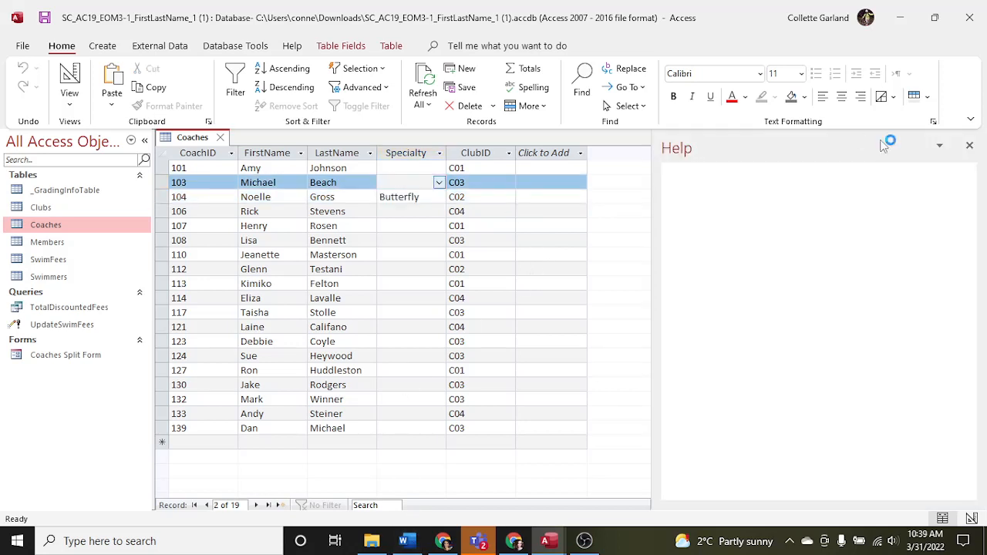
pyautogui.click(969, 147)
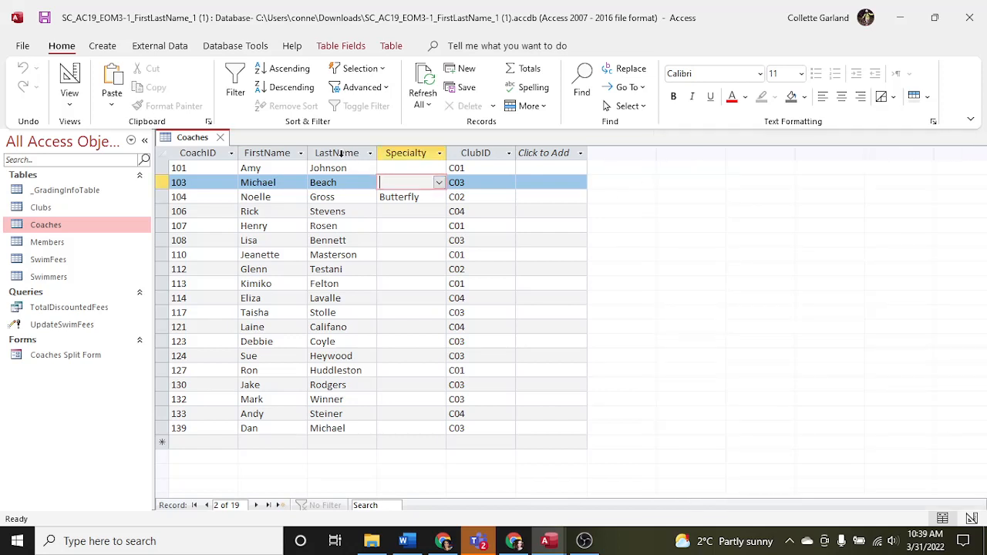
pyautogui.click(340, 154)
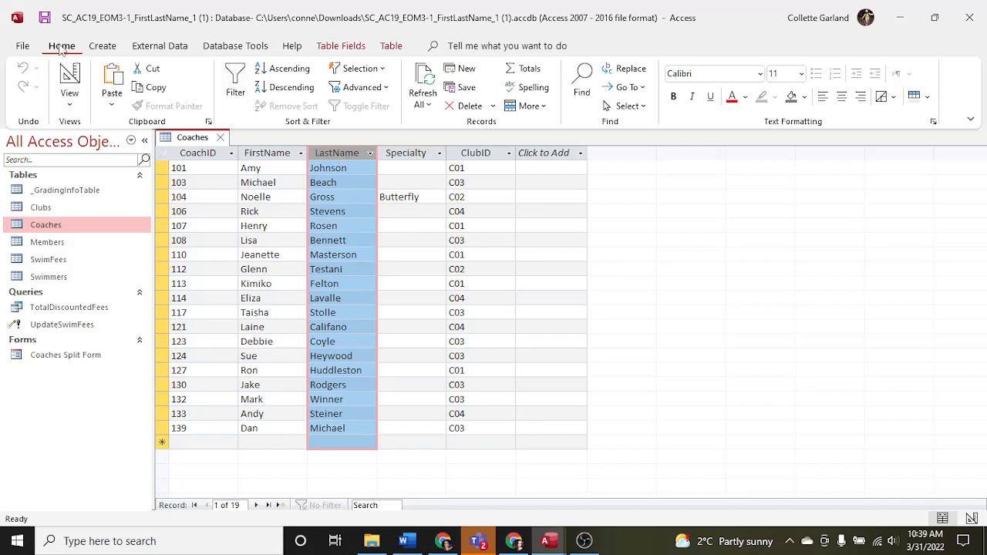
pyautogui.click(289, 69)
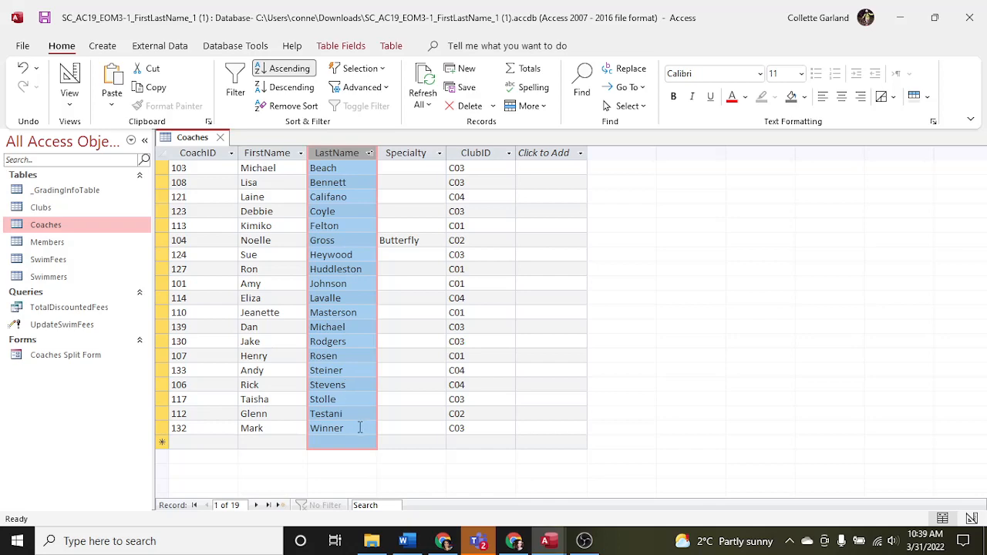
# - Save the sorted Coaches table and close it
pyautogui.click(417, 539)
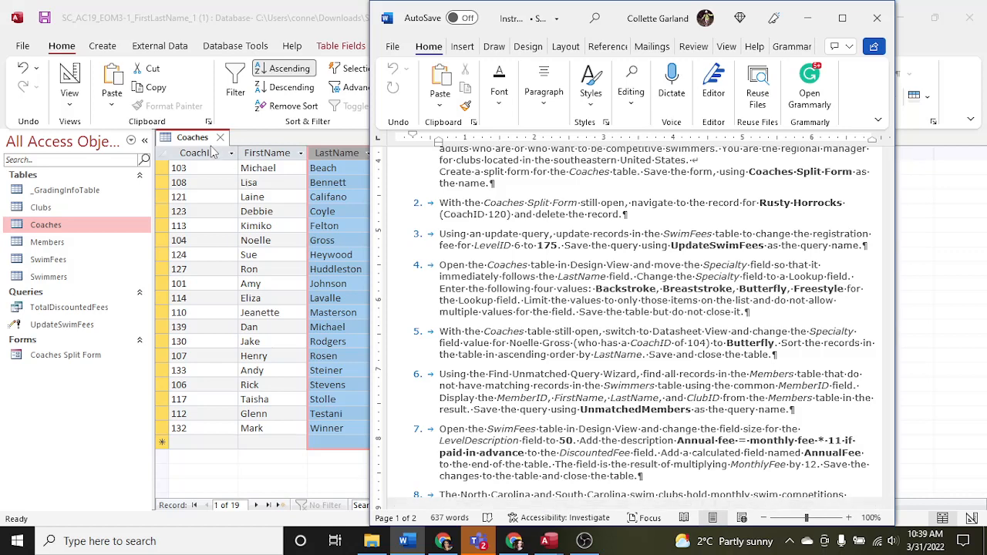
pyautogui.rightClick(205, 143)
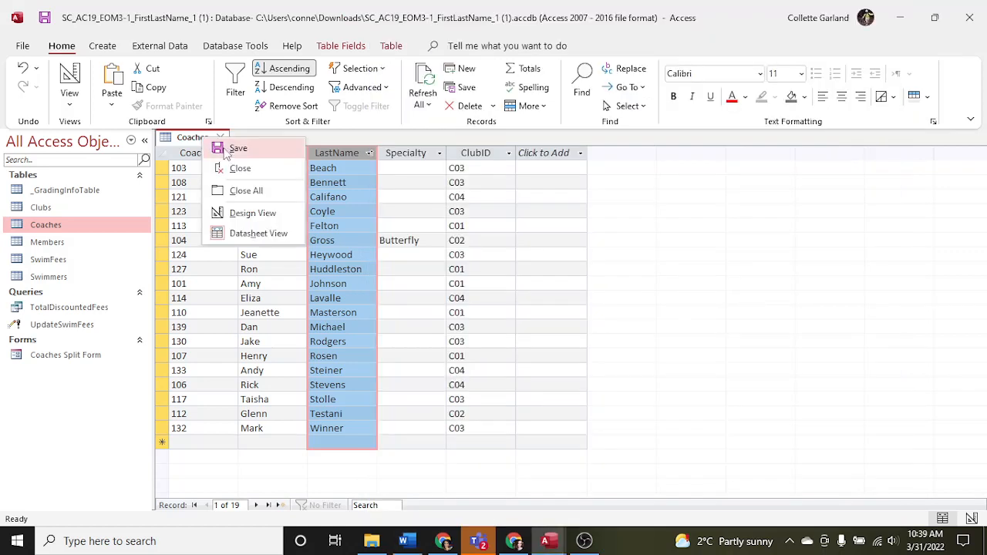
pyautogui.click(231, 148)
pyautogui.click(222, 138)
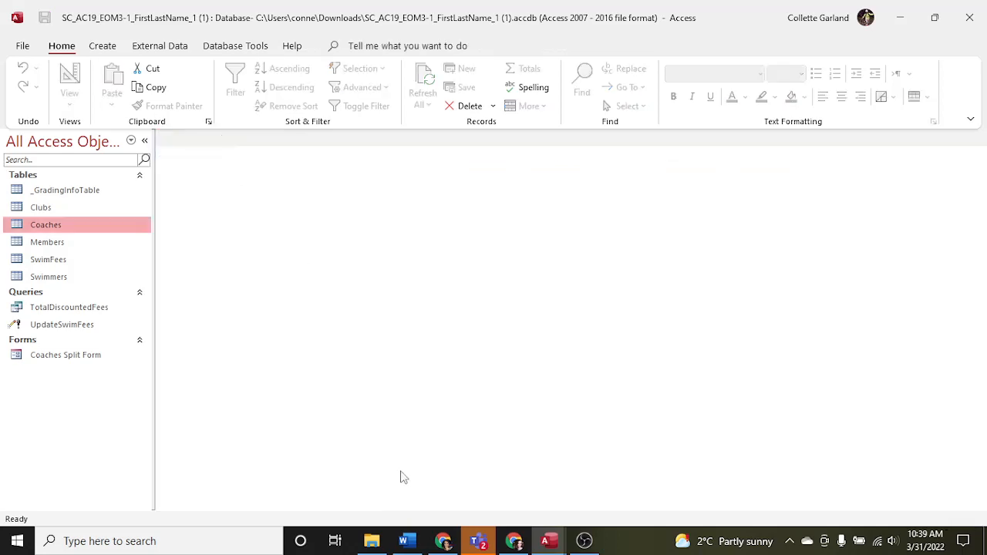
# - Read the unmatched query instructions and start the Find Unmatched Query Wizard
pyautogui.click(403, 541)
pyautogui.scroll(-3, 597, 429)
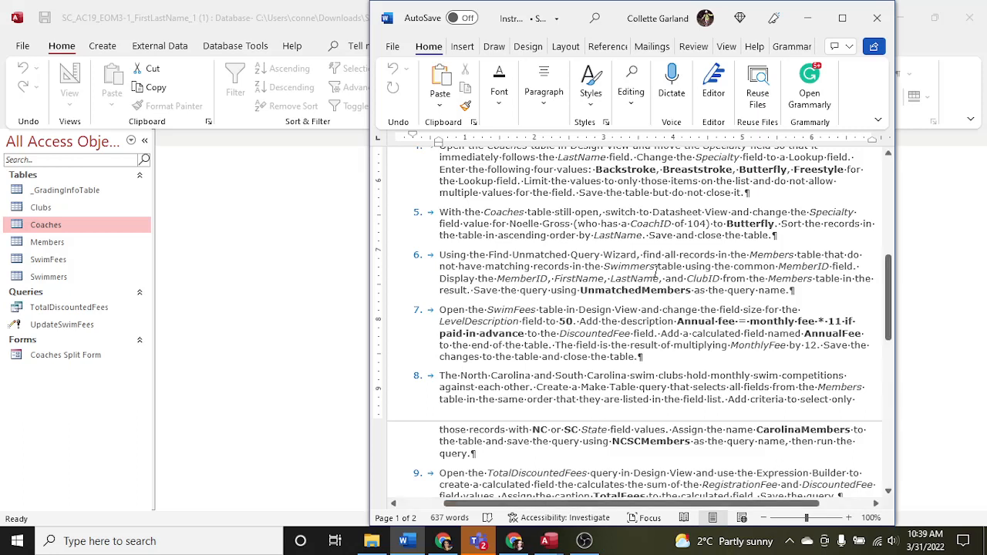
pyautogui.click(283, 233)
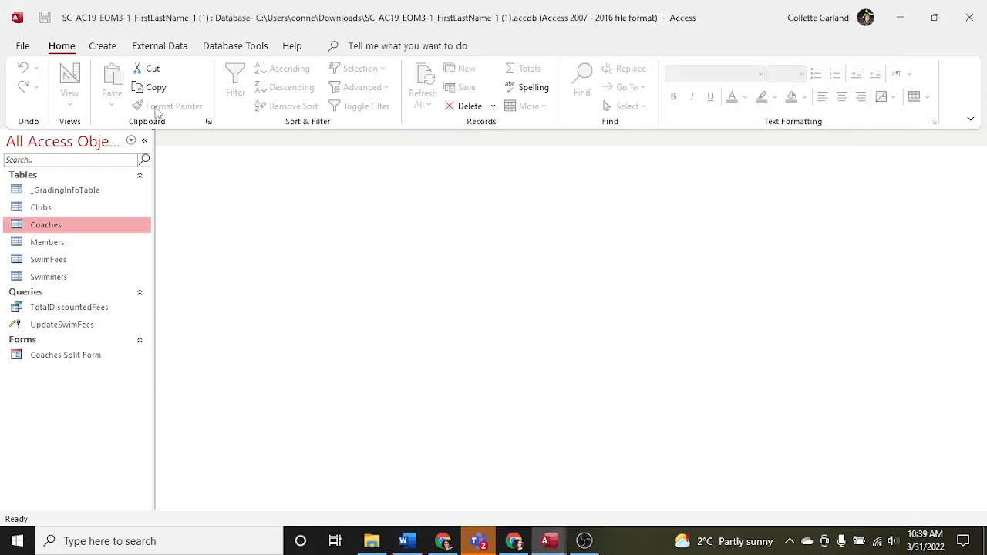
pyautogui.click(105, 47)
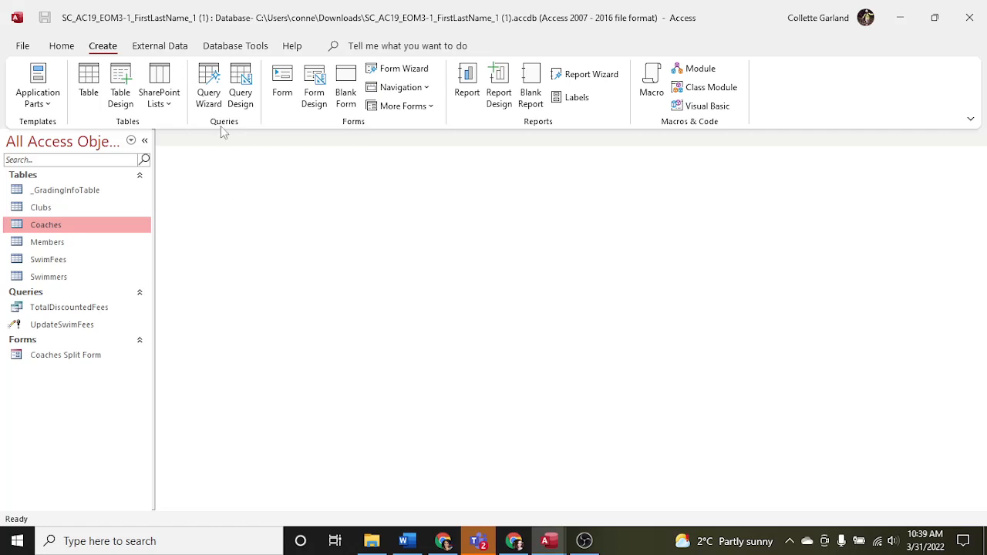
pyautogui.click(210, 98)
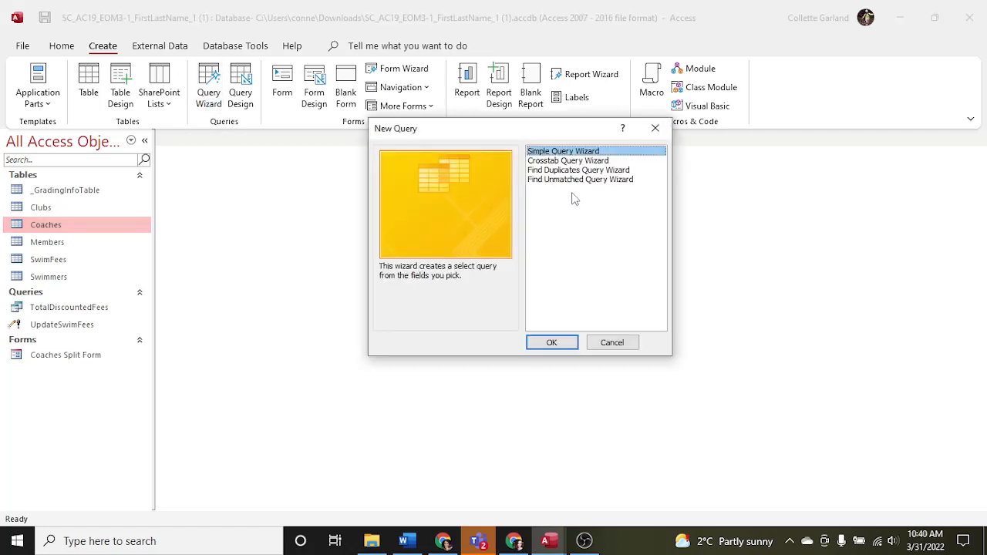
pyautogui.click(587, 180)
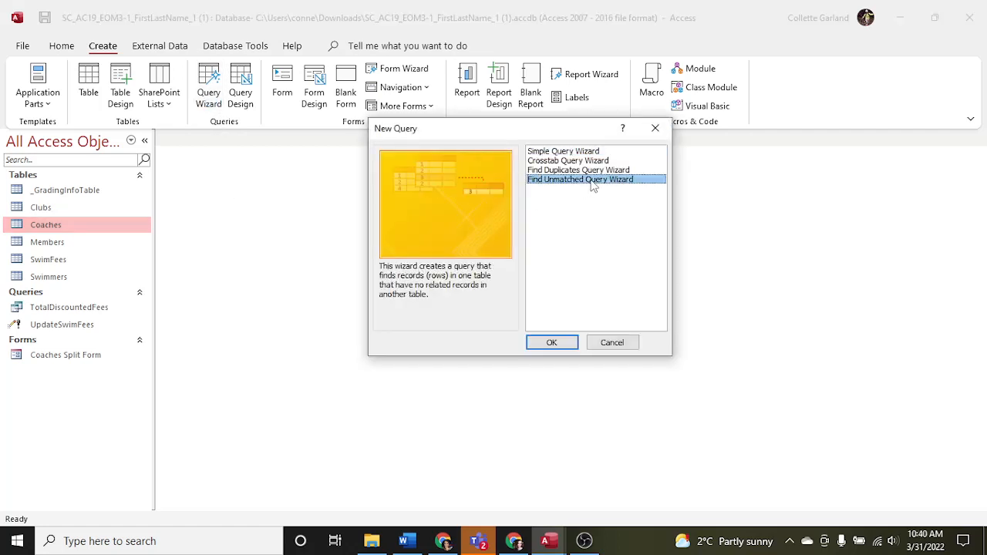
pyautogui.click(552, 343)
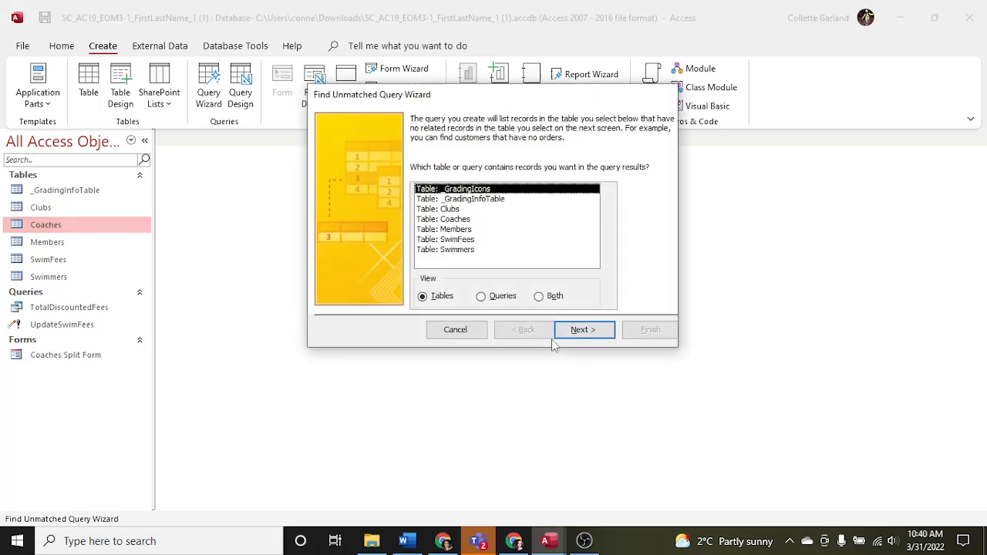
# - Choose Members as the table supplying the query results and Swimmers as the table containing the related records
pyautogui.click(409, 541)
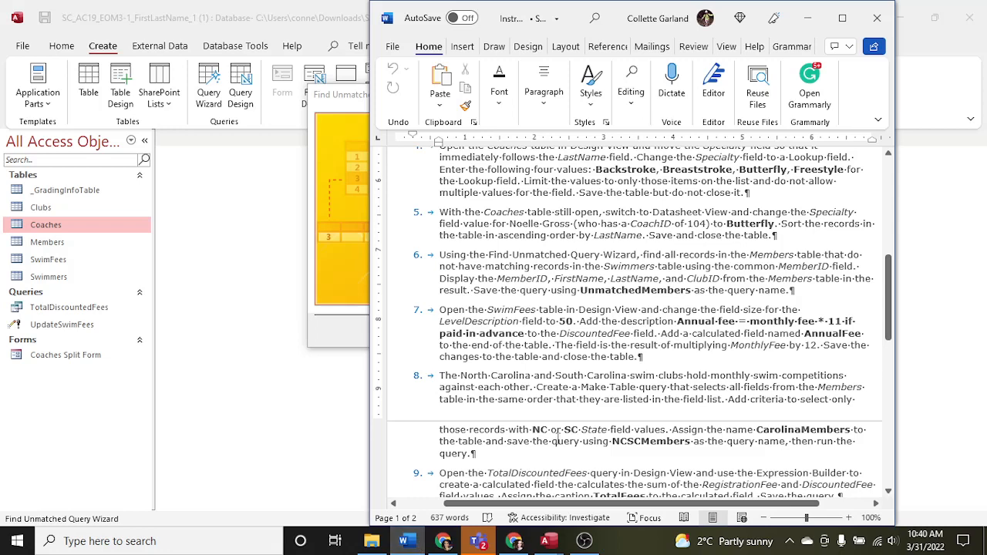
pyautogui.click(366, 301)
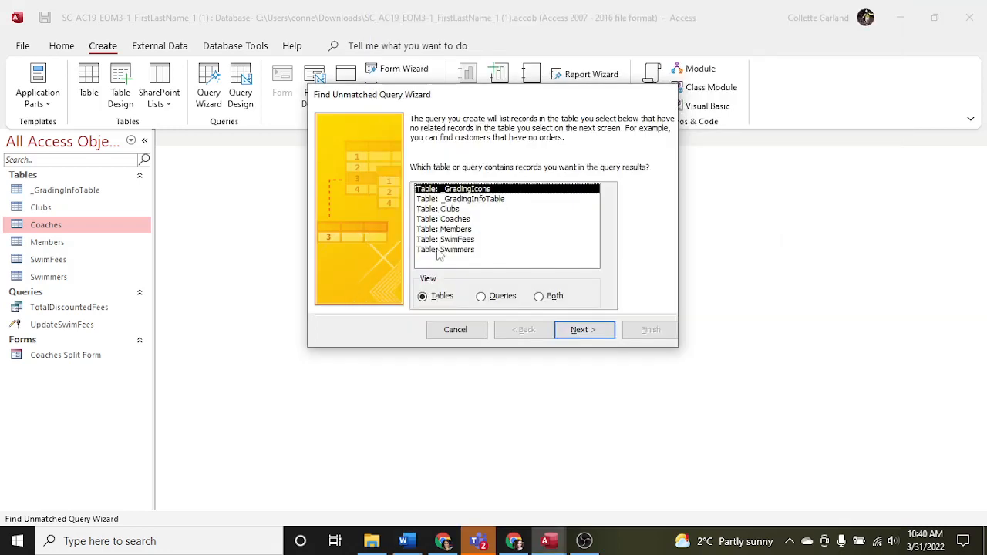
pyautogui.click(457, 231)
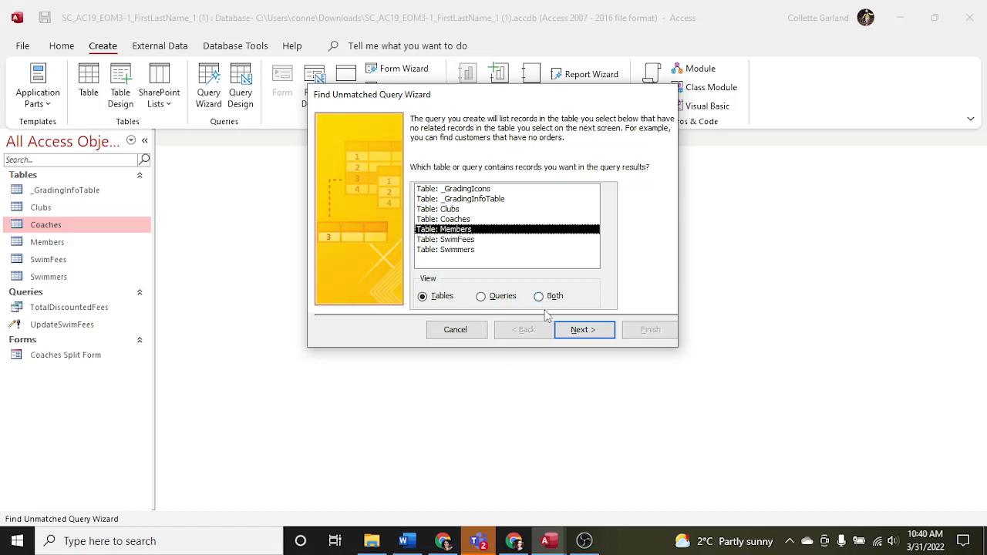
pyautogui.click(572, 332)
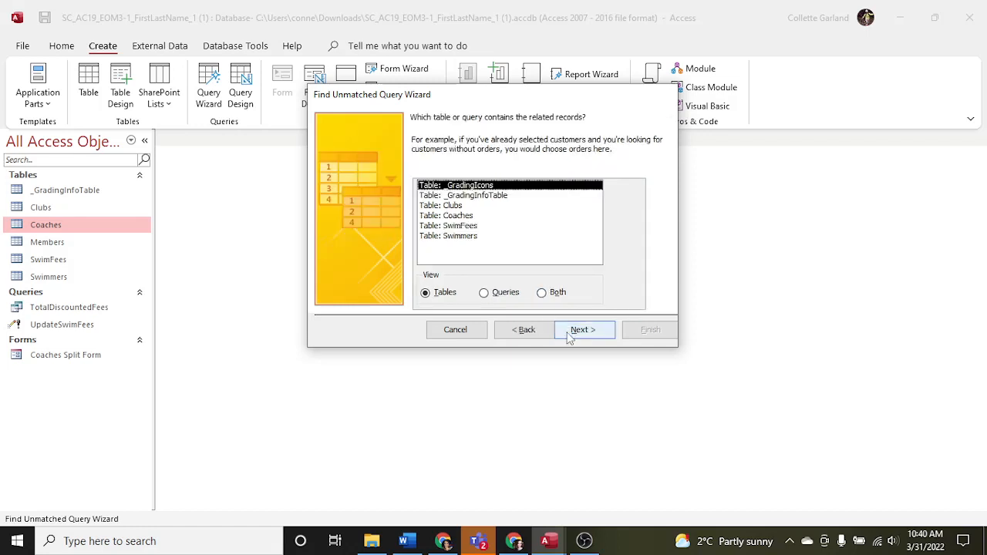
pyautogui.click(465, 238)
pyautogui.click(582, 333)
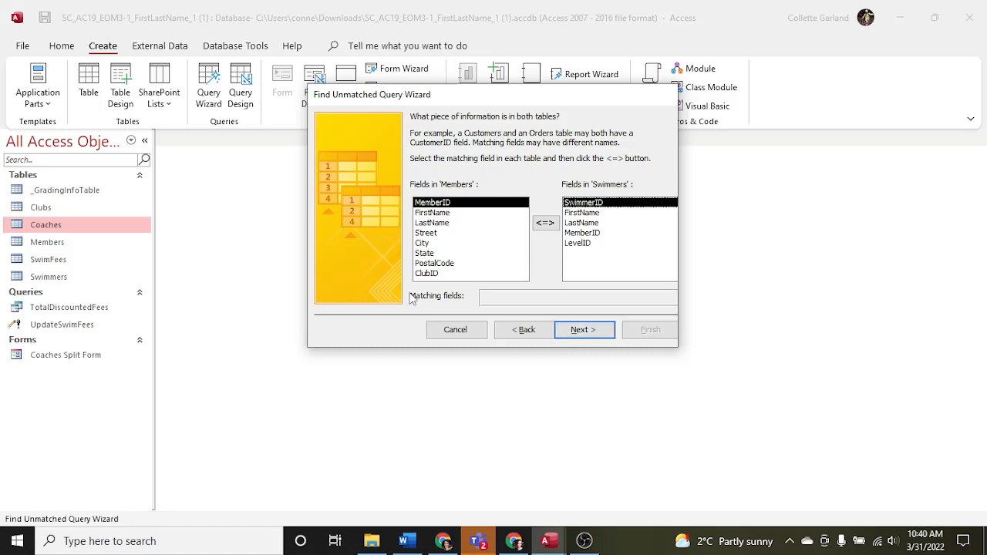
# - Check the instructions for the common field, match Members and Swimmers on MemberID, and continue to the result field selection
pyautogui.click(403, 540)
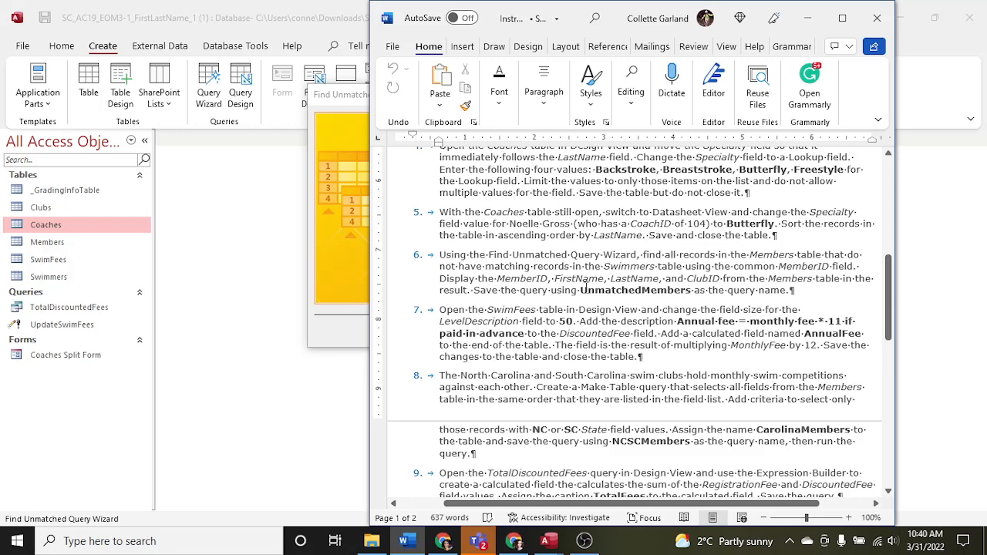
pyautogui.click(354, 291)
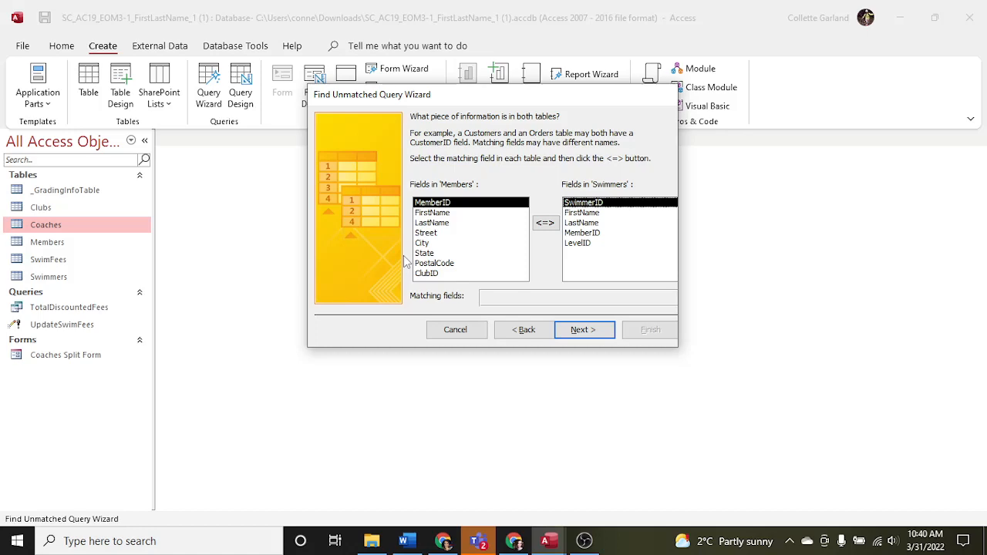
pyautogui.click(415, 543)
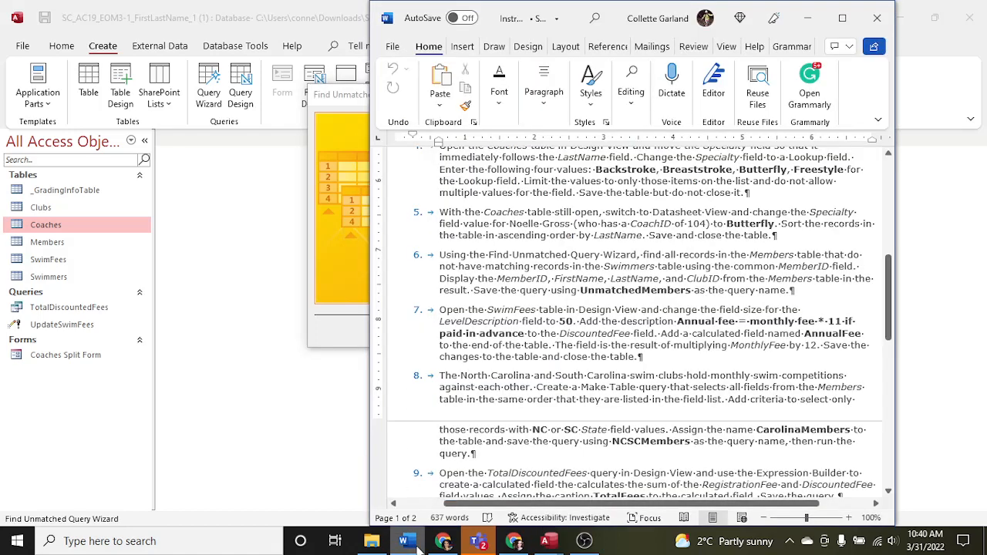
pyautogui.click(417, 545)
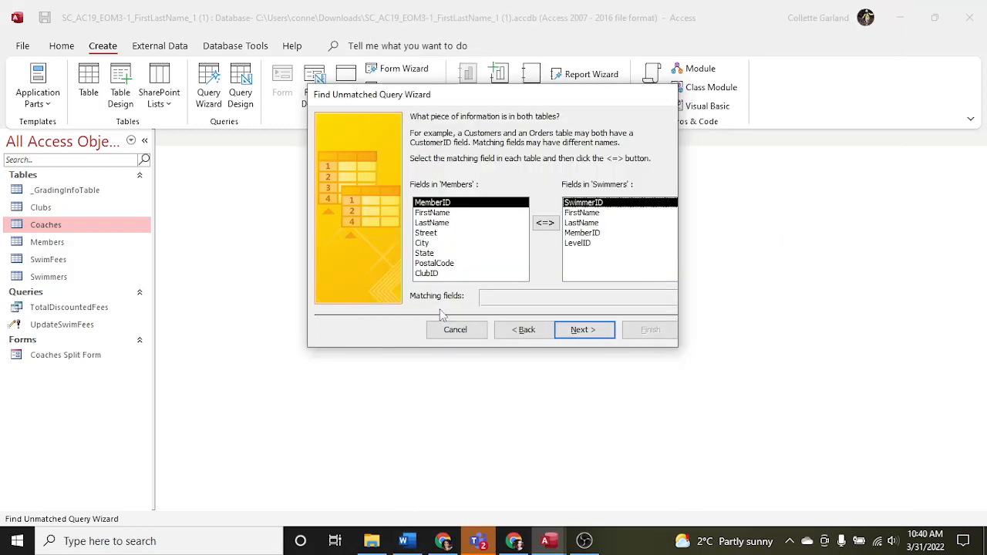
pyautogui.click(545, 223)
pyautogui.press('F1')
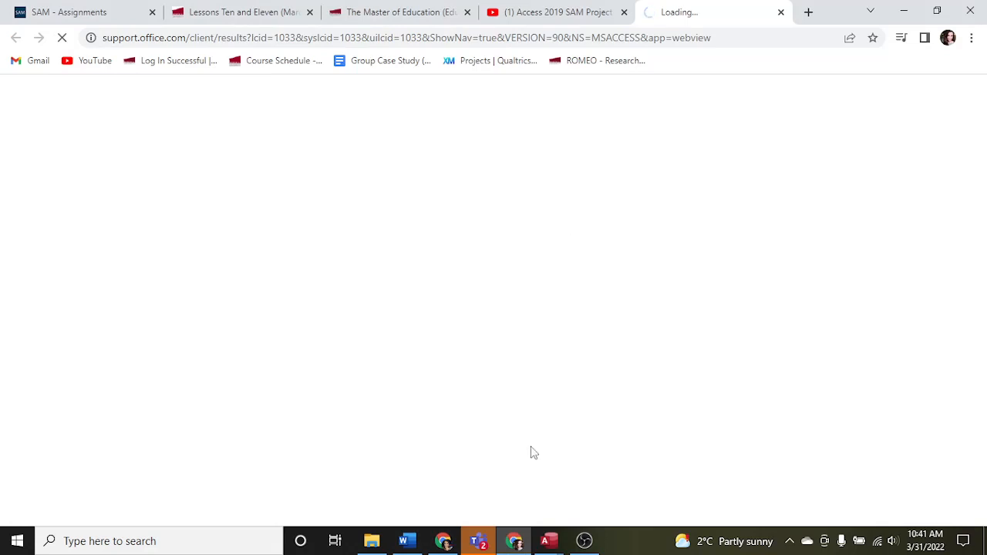
pyautogui.click(552, 549)
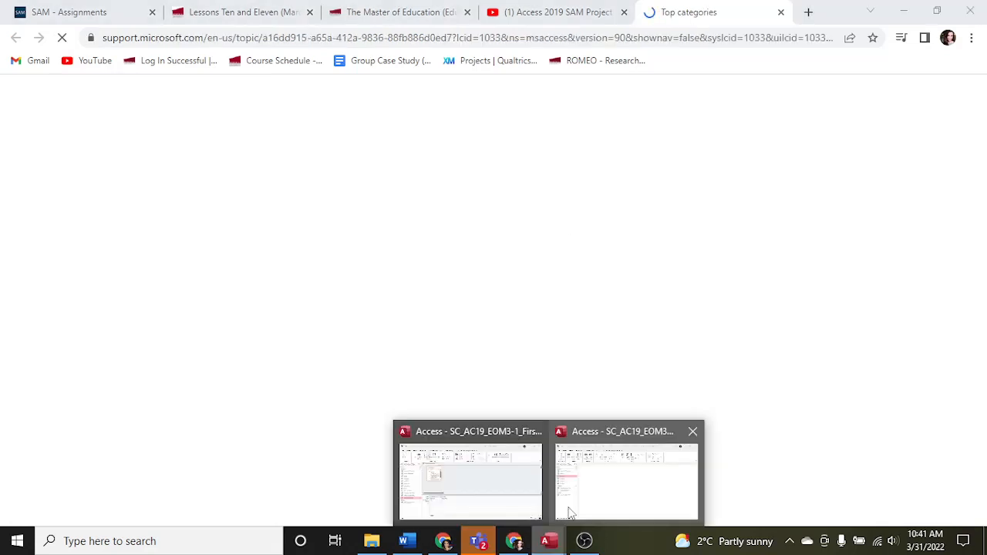
pyautogui.click(569, 512)
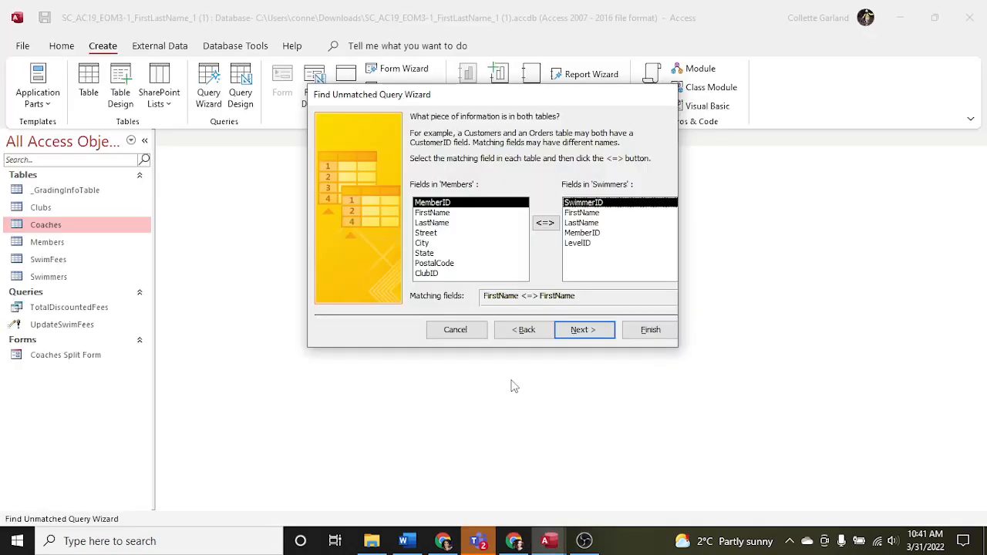
pyautogui.click(575, 233)
pyautogui.click(546, 224)
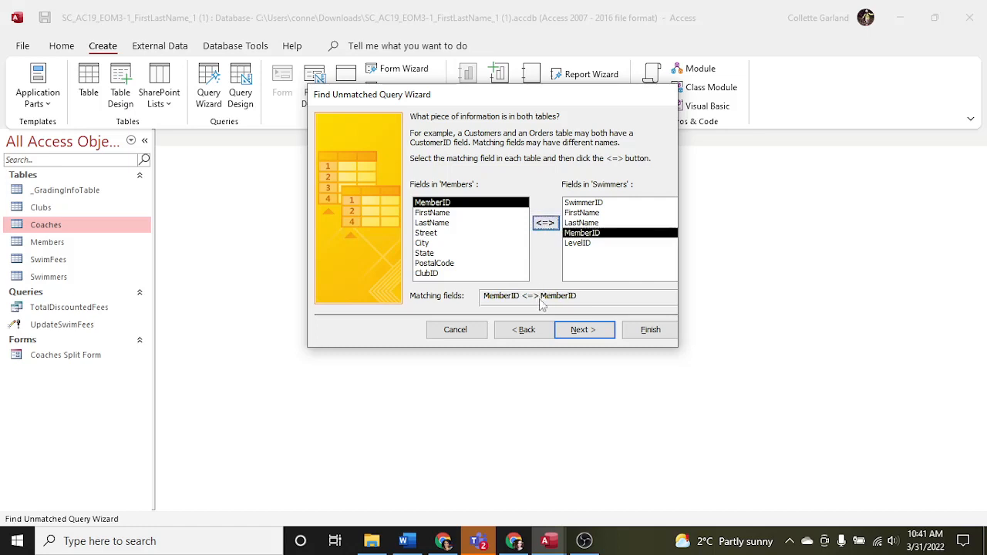
pyautogui.click(571, 332)
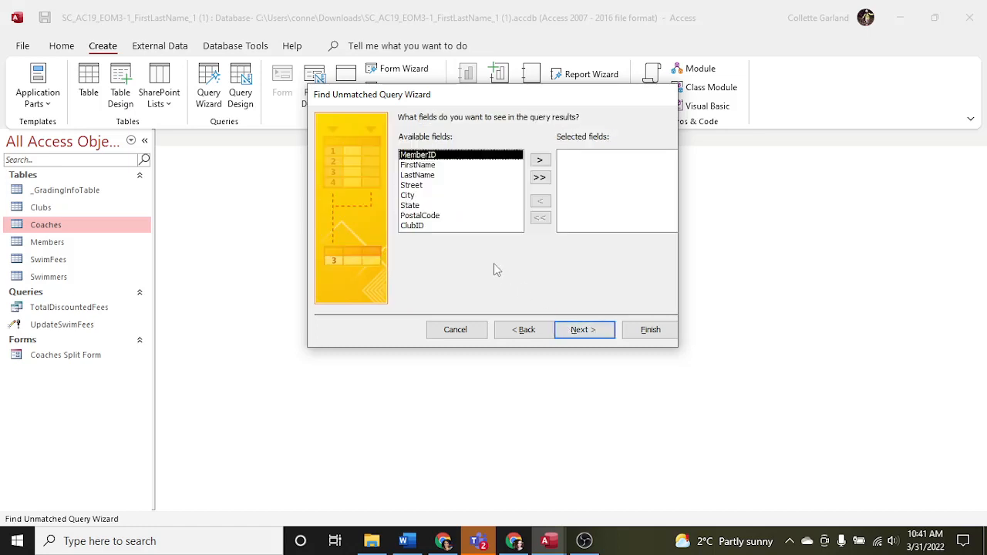
# - Check the required fields in the Word instructions, add MemberID, FirstName, LastName and ClubID to the query results, and continue to naming
pyautogui.click(406, 542)
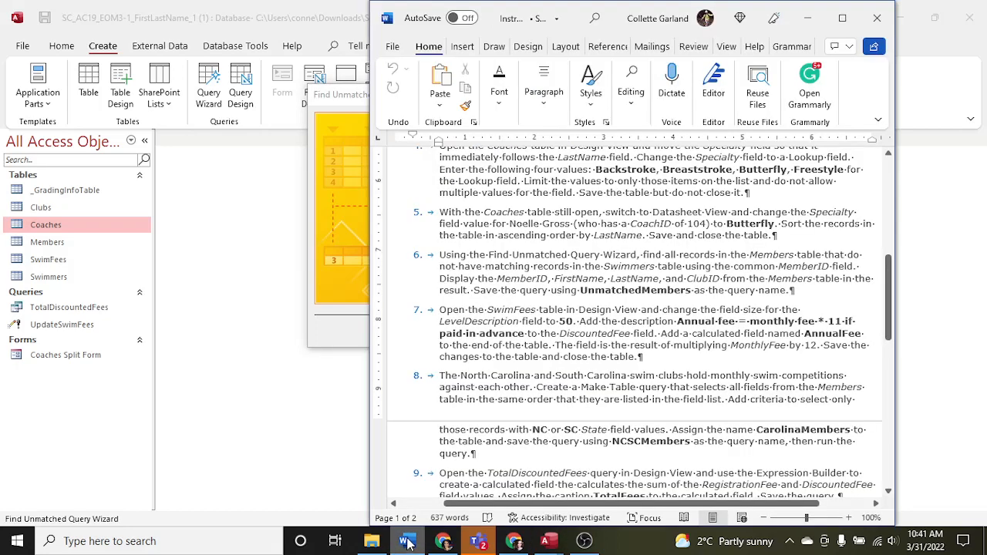
pyautogui.click(360, 335)
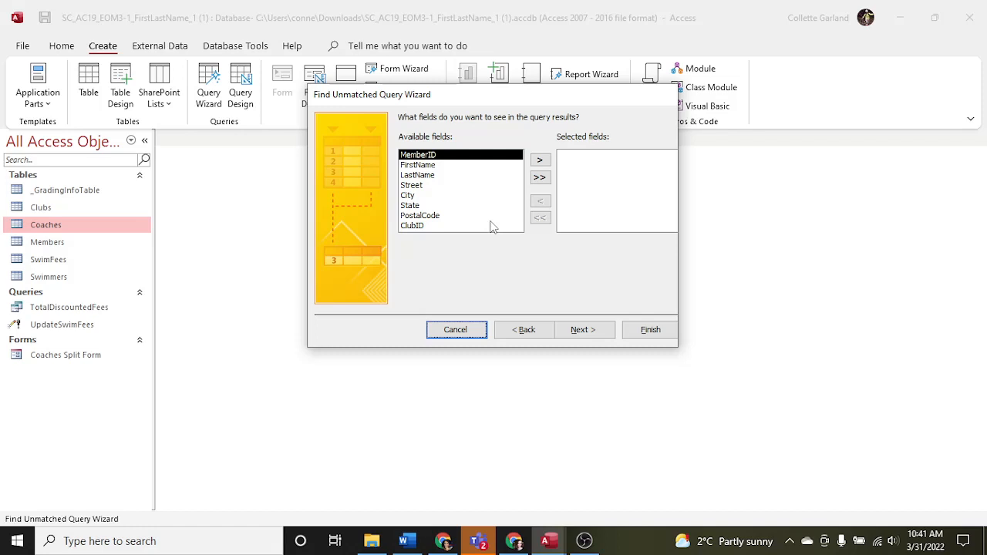
pyautogui.click(540, 160)
pyautogui.click(540, 160)
pyautogui.click(540, 159)
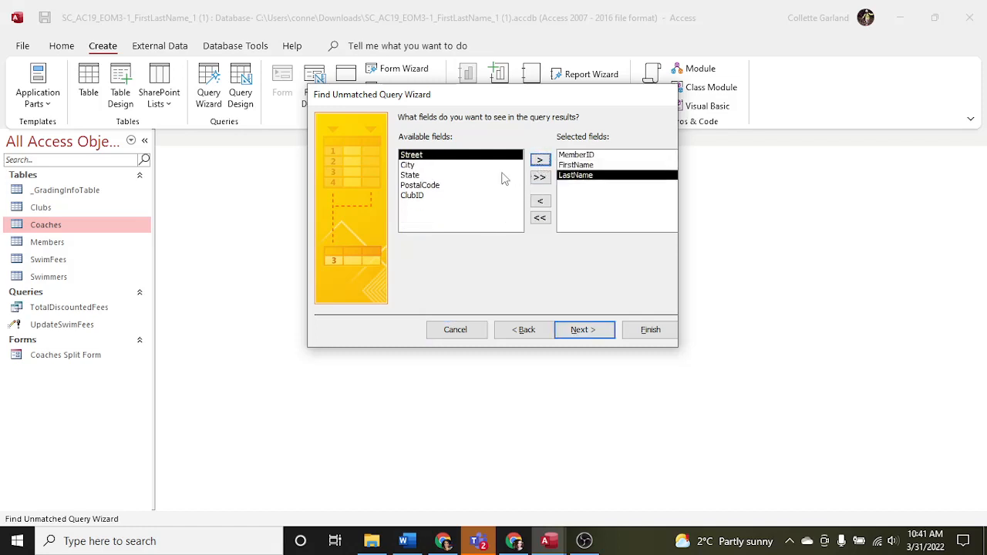
pyautogui.click(445, 195)
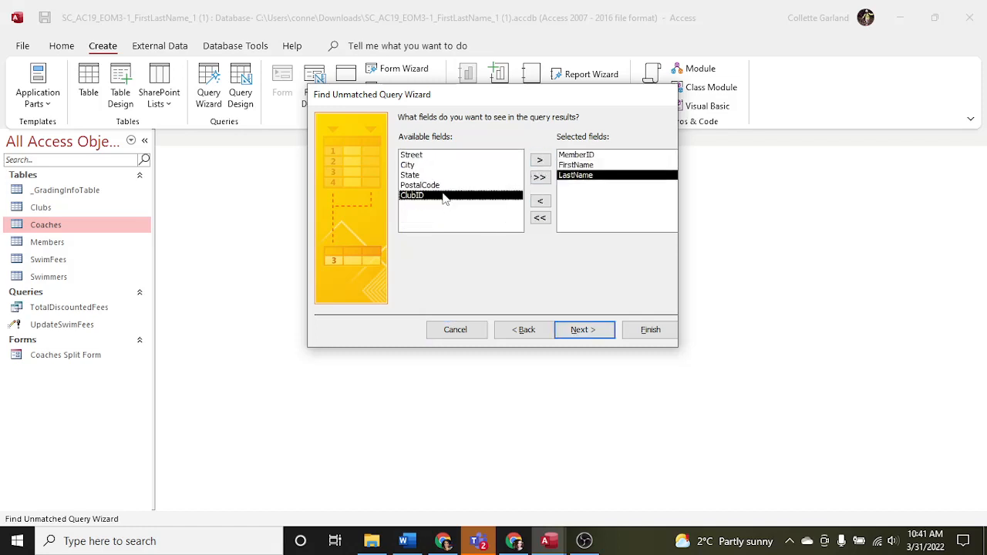
pyautogui.click(540, 160)
pyautogui.click(583, 329)
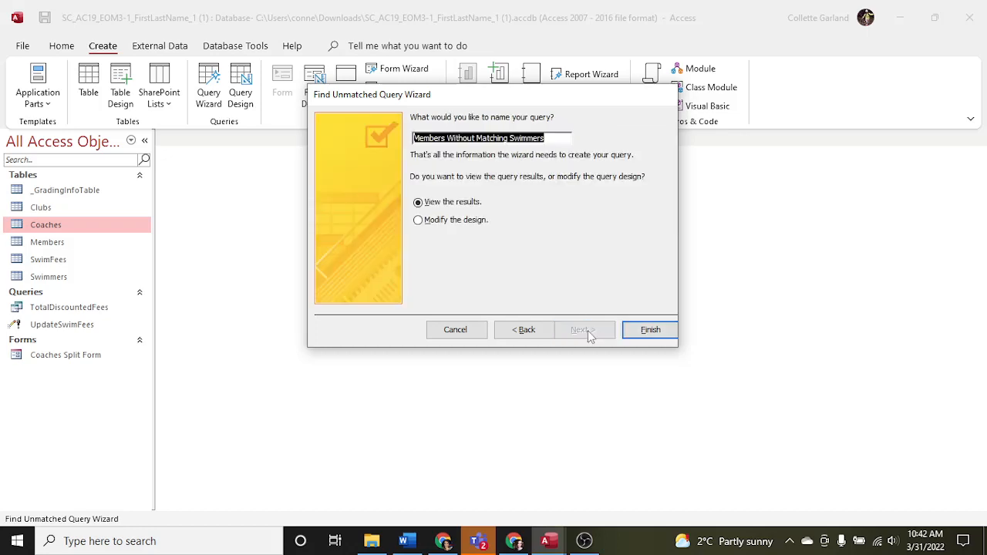
# - Check the required query name in the Word instructions, name the query UnmatchedMembers, and finish the wizard with the results in view
pyautogui.click(408, 543)
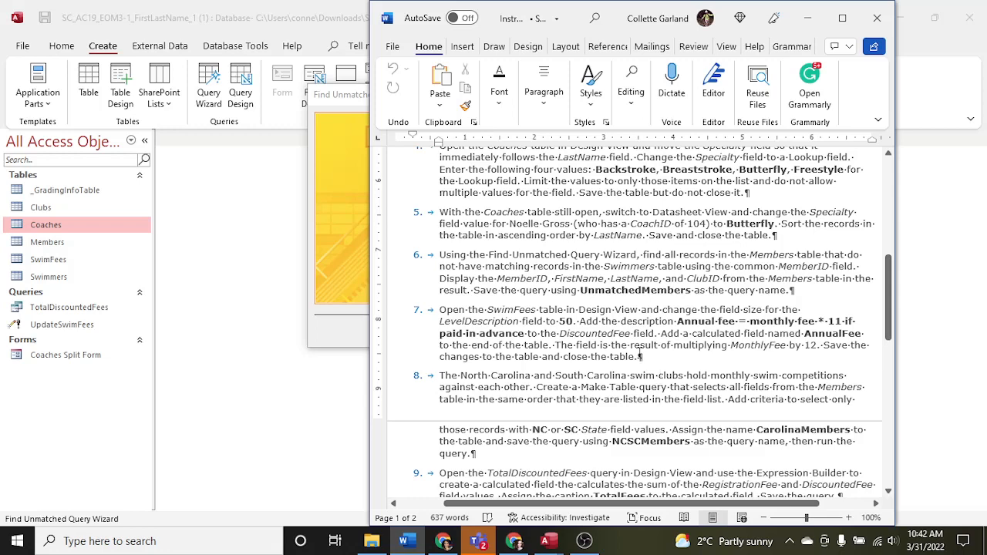
pyautogui.click(361, 259)
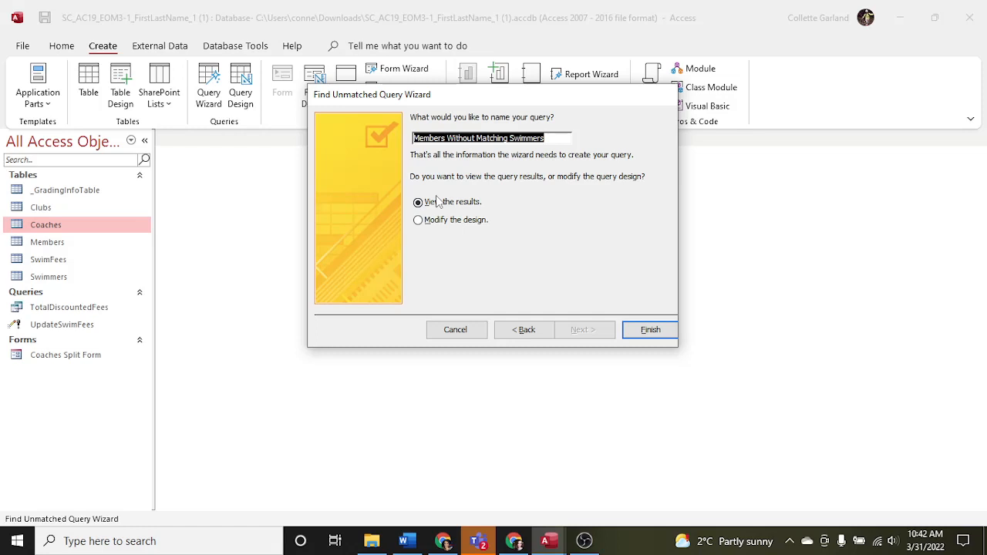
pyautogui.write('UnmatchedMembers')
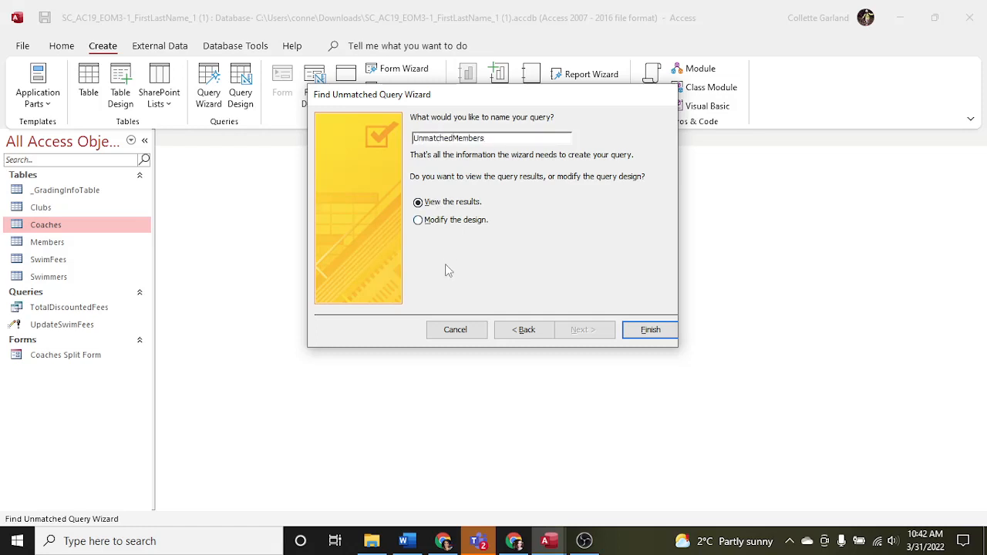
pyautogui.click(648, 330)
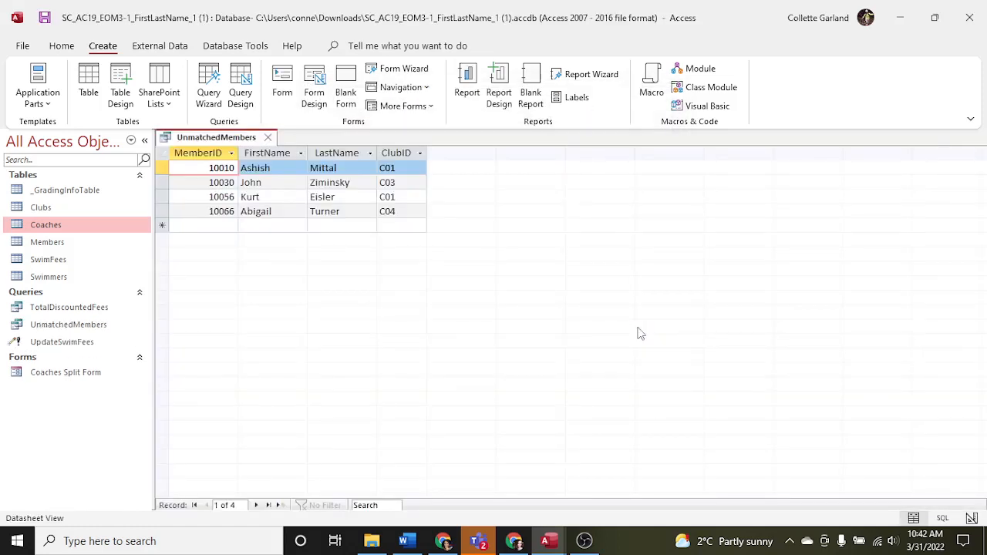
# - Save the UnmatchedMembers query and close it
pyautogui.rightClick(224, 139)
pyautogui.click(239, 147)
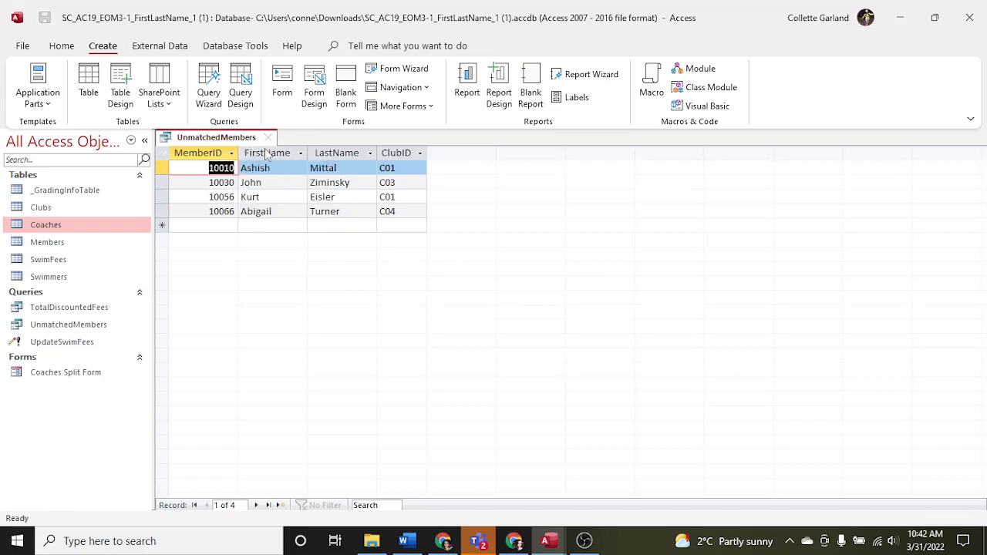
pyautogui.click(268, 137)
# - Read the SwimFees task in the Word instructions and open the SwimFees table in Design View
pyautogui.click(403, 541)
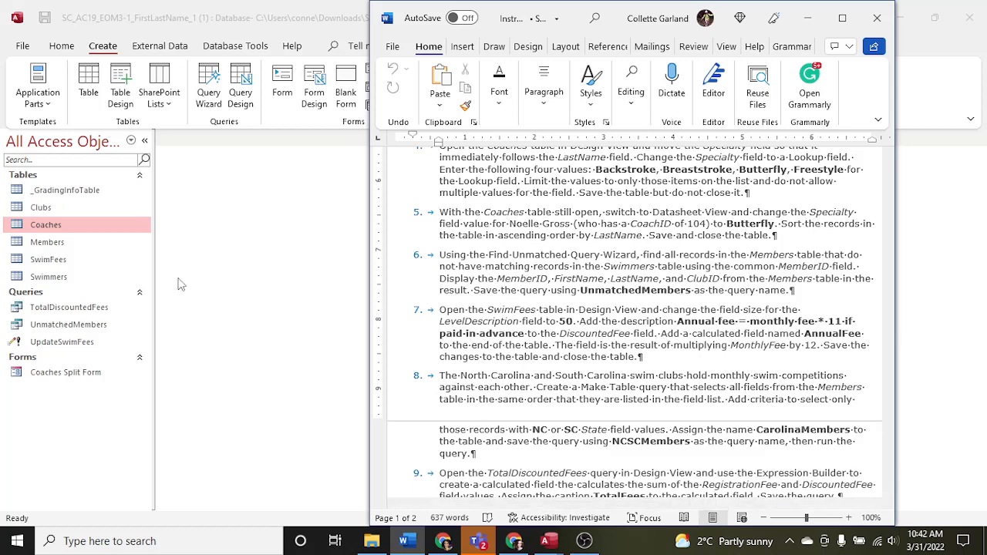
pyautogui.click(68, 264)
pyautogui.rightClick(68, 265)
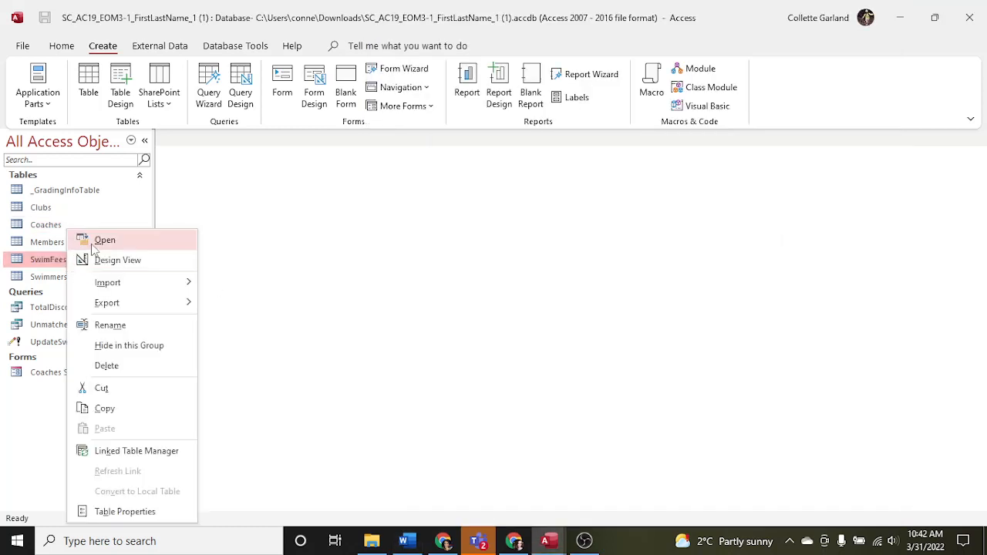
pyautogui.click(101, 260)
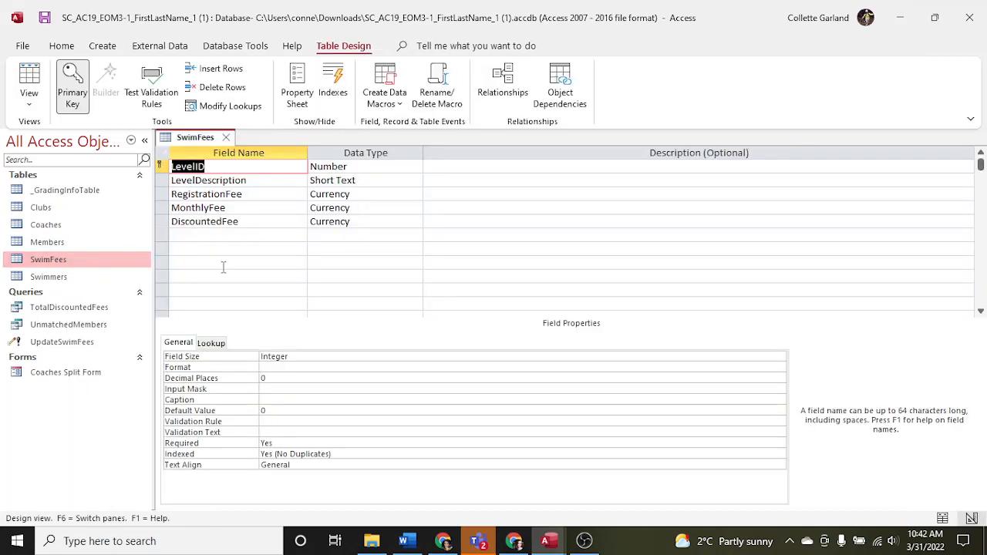
# - Check the required size in the Word instructions and set the LevelDescription field size to 50
pyautogui.click(411, 541)
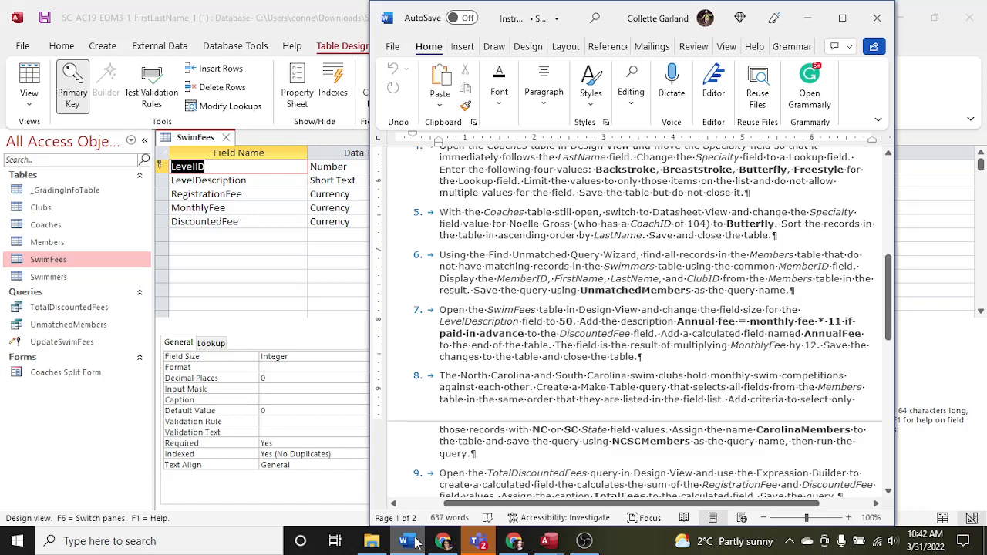
pyautogui.click(277, 186)
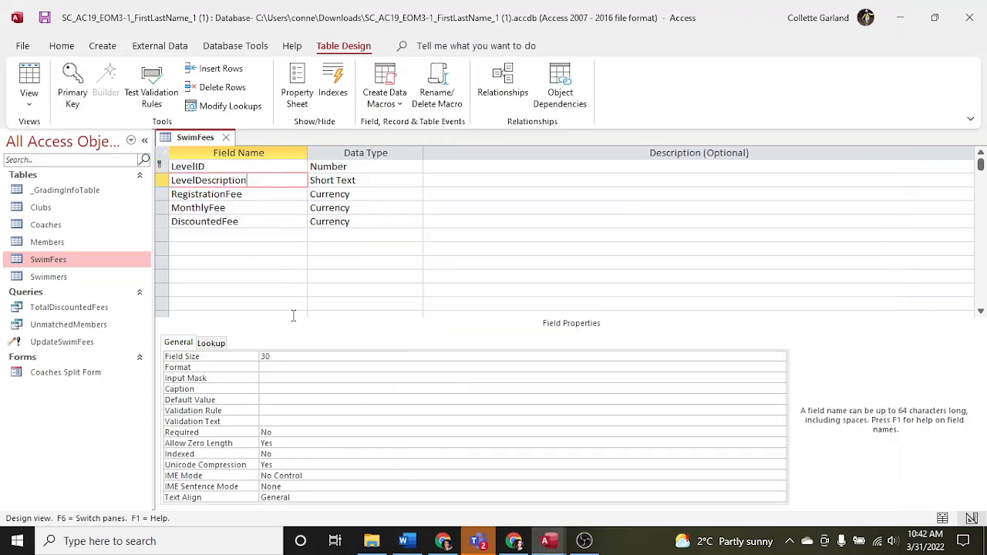
pyautogui.click(295, 357)
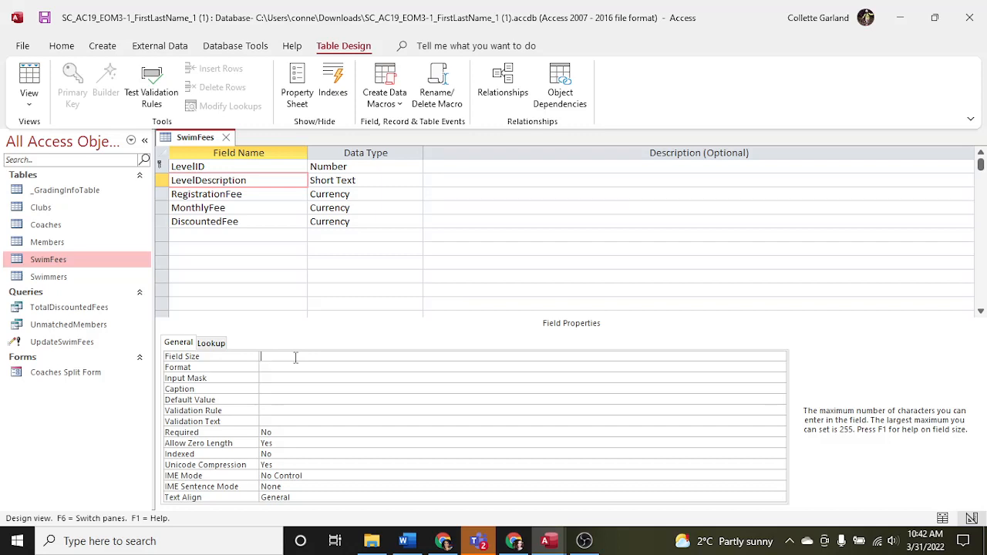
pyautogui.press('Num_Lock')
pyautogui.write('50')
# - Copy "Annual fee = monthly fee * 11 if paid in advance" from the Word instructions into the description of the DiscountedFee field
pyautogui.click(409, 542)
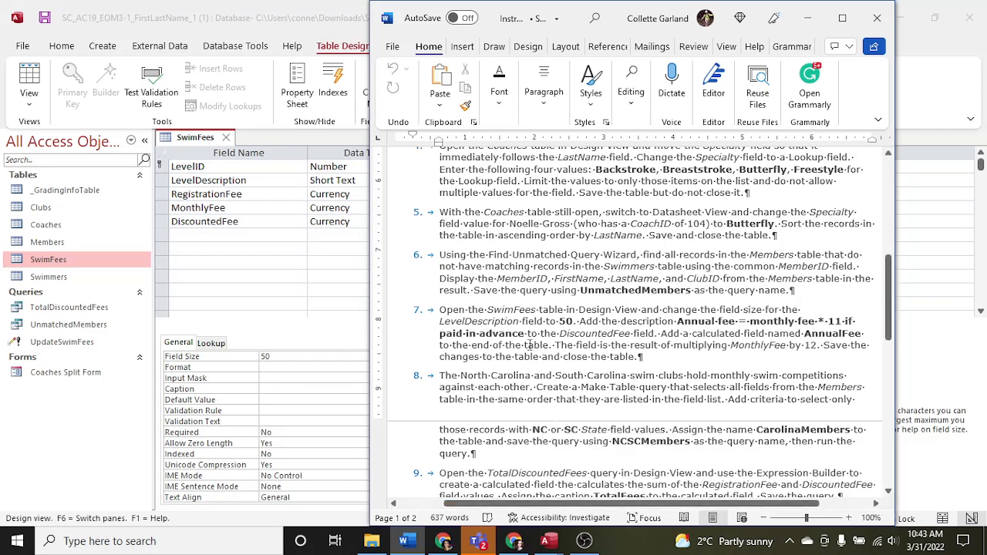
pyautogui.moveTo(527, 333); pyautogui.dragTo(678, 319)
pyautogui.hotkey('ctrl', 'c')
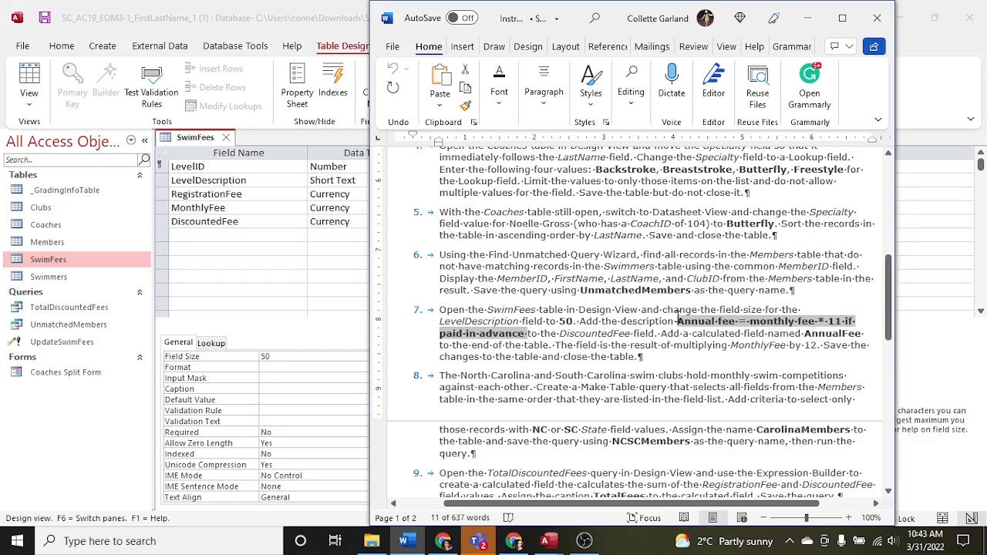
pyautogui.click(296, 225)
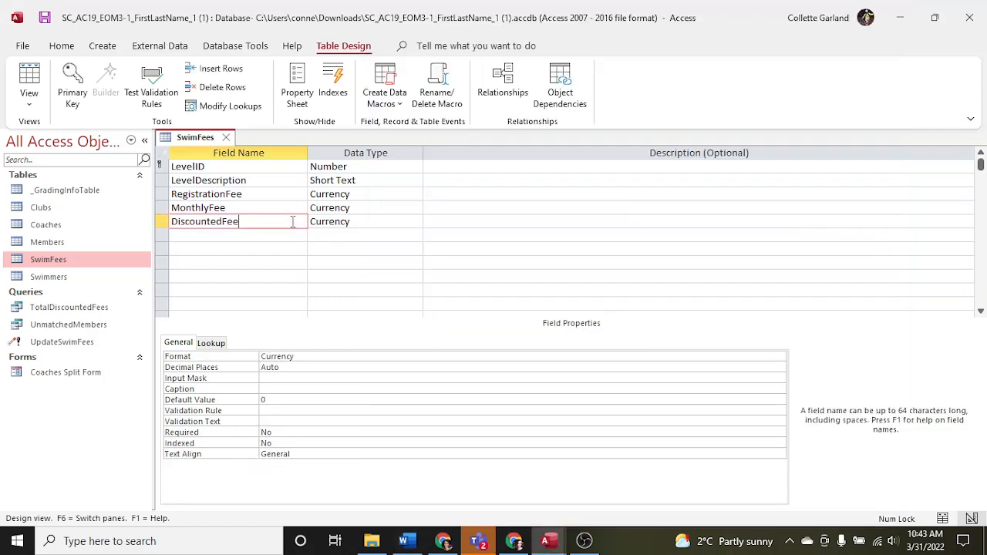
pyautogui.click(436, 221)
pyautogui.hotkey('ctrl', 'v')
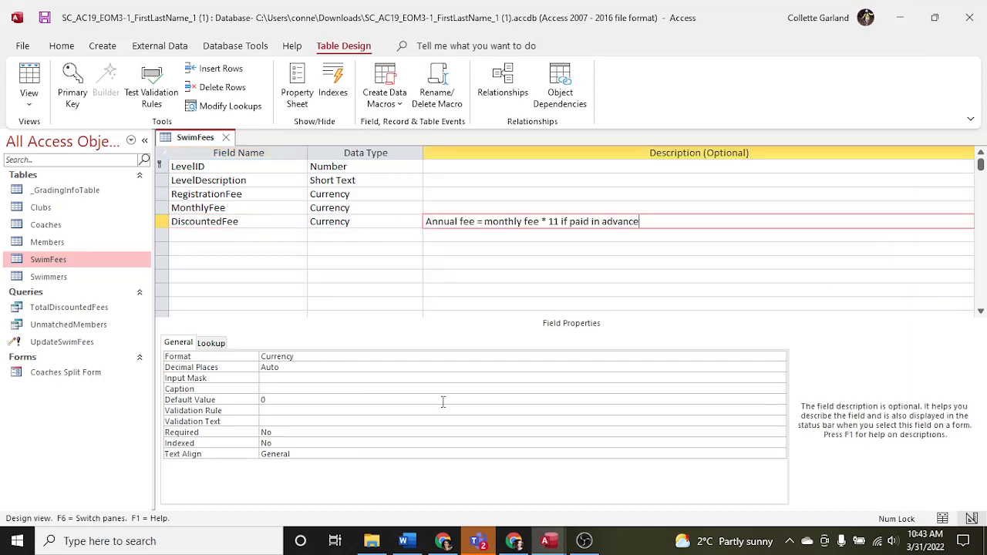
# - Check the calculated field instructions in Word and add an AnnualFee field with the Calculated data type after DiscountedFee
pyautogui.click(403, 540)
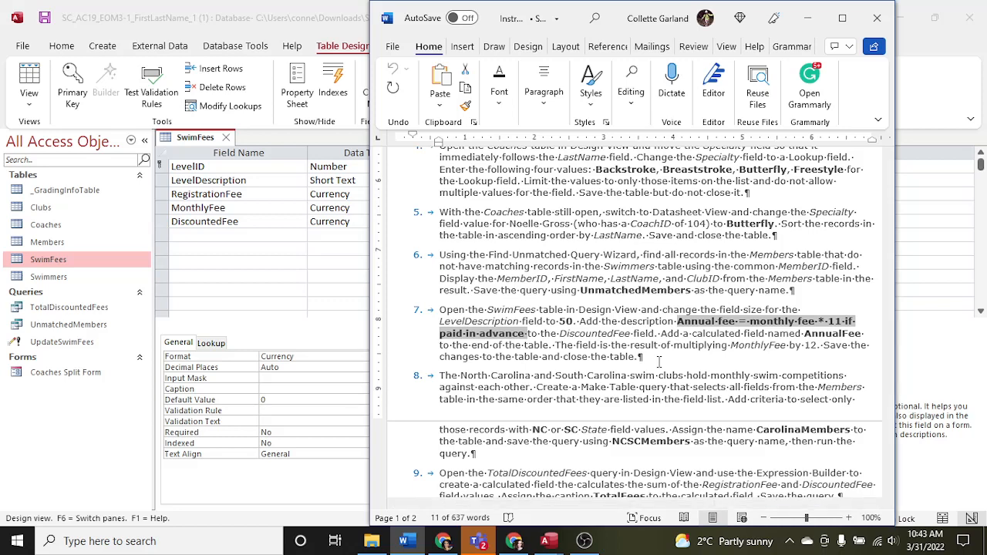
pyautogui.click(282, 235)
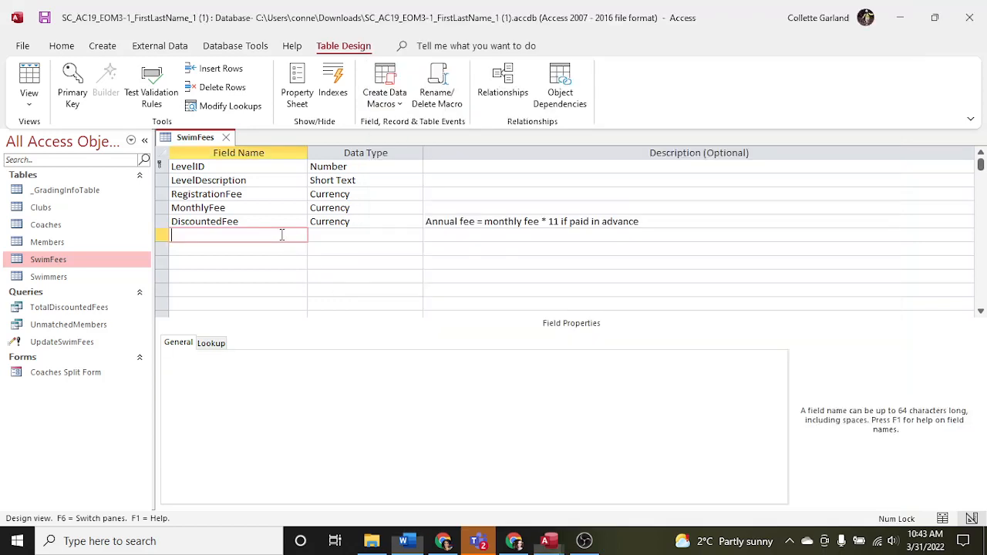
pyautogui.write('Annual')
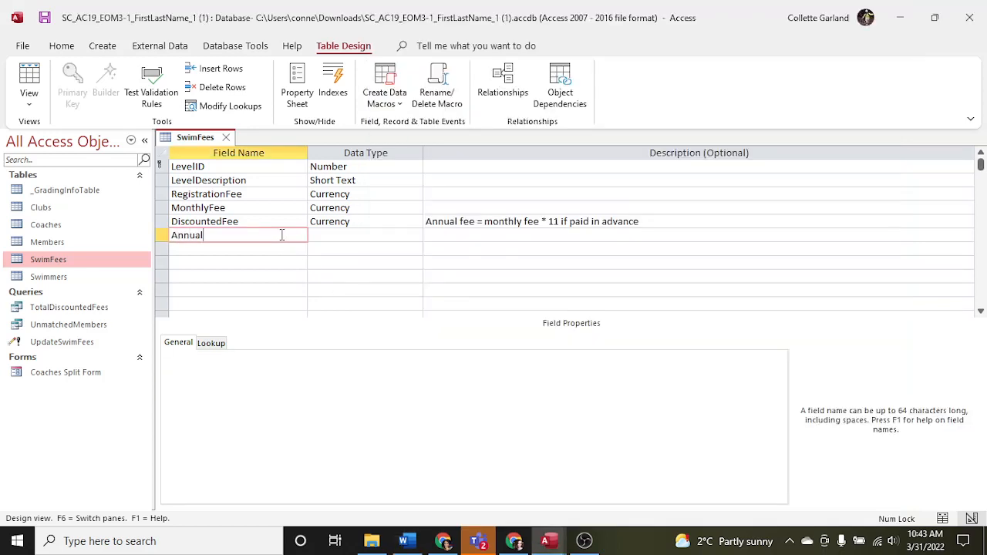
pyautogui.write('Fee')
pyautogui.click(344, 235)
pyautogui.click(416, 235)
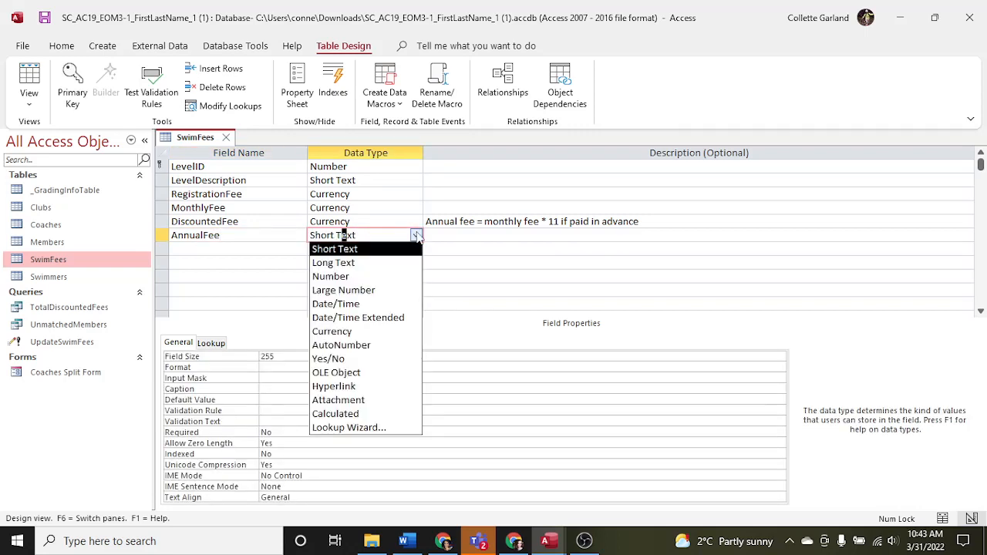
pyautogui.click(364, 416)
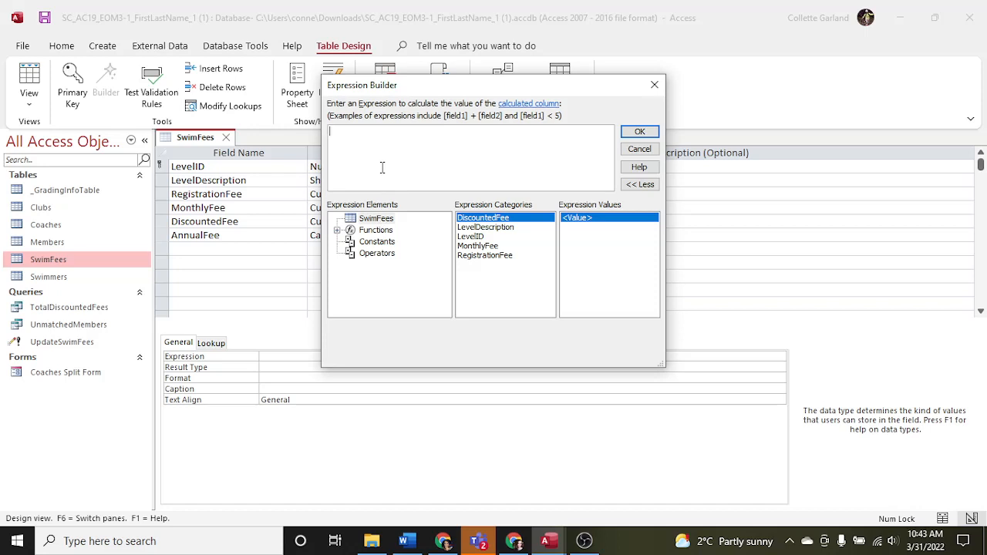
# - Enter the expression MonthlyFee*12 for the AnnualFee field, check it against the Word instructions, and accept it
pyautogui.moveTo(404, 541)
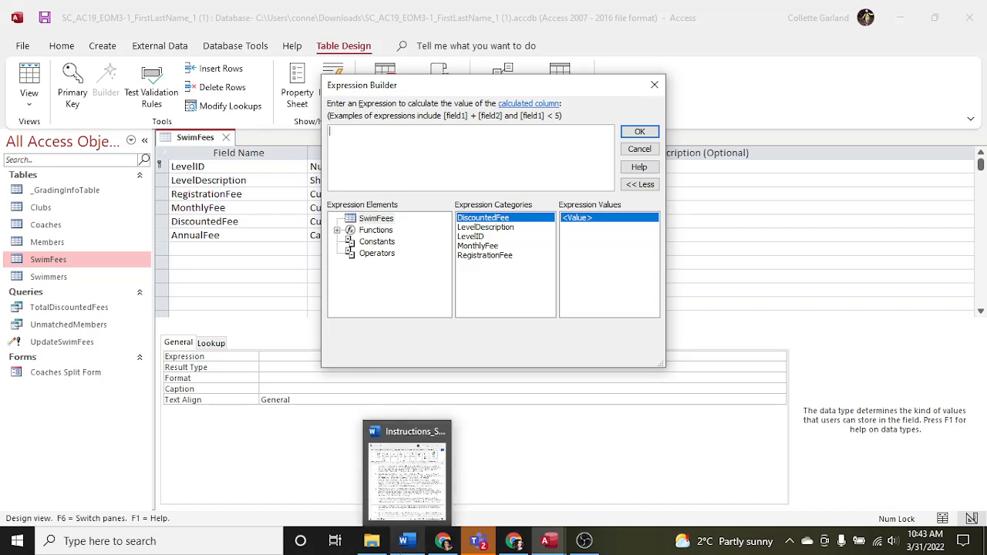
pyautogui.write('Monthly')
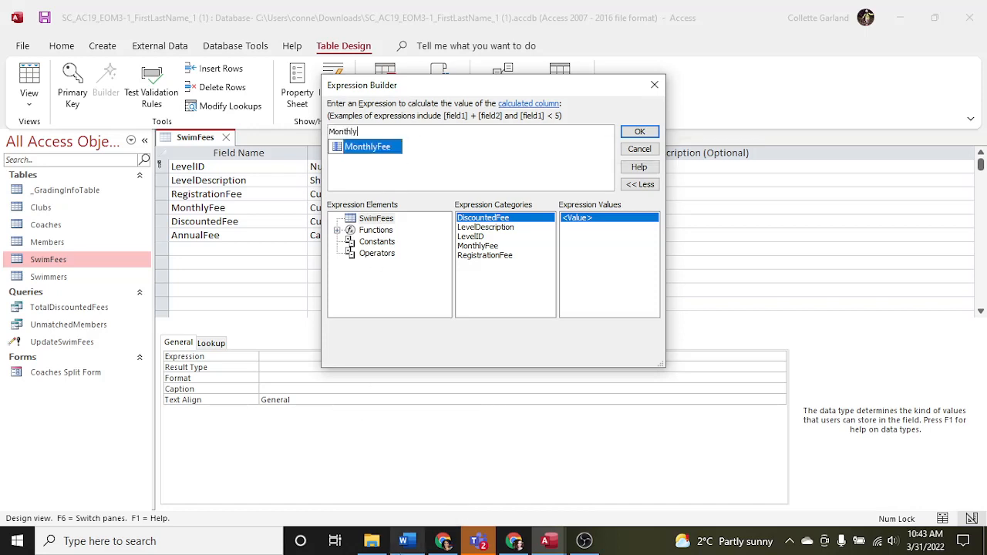
pyautogui.write('Fee*12')
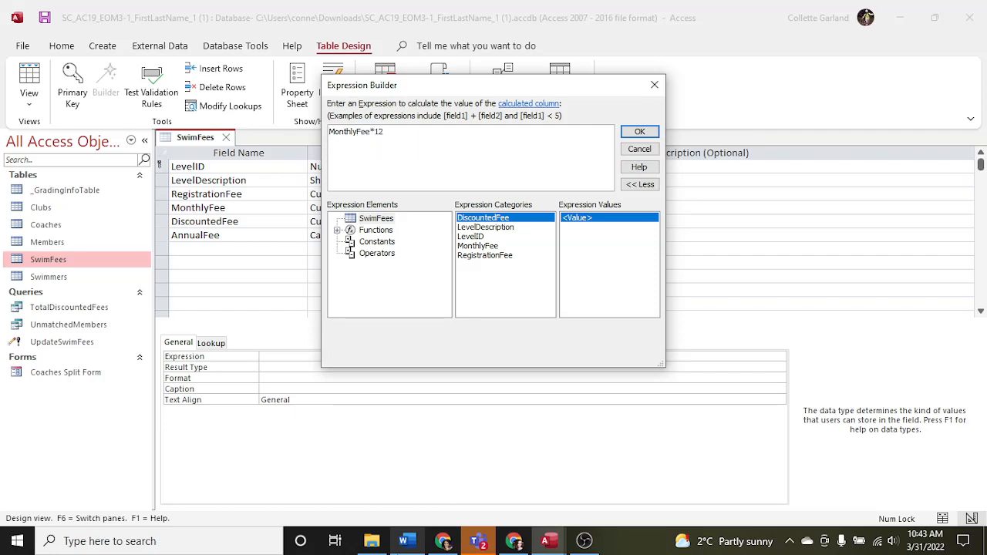
pyautogui.click(414, 542)
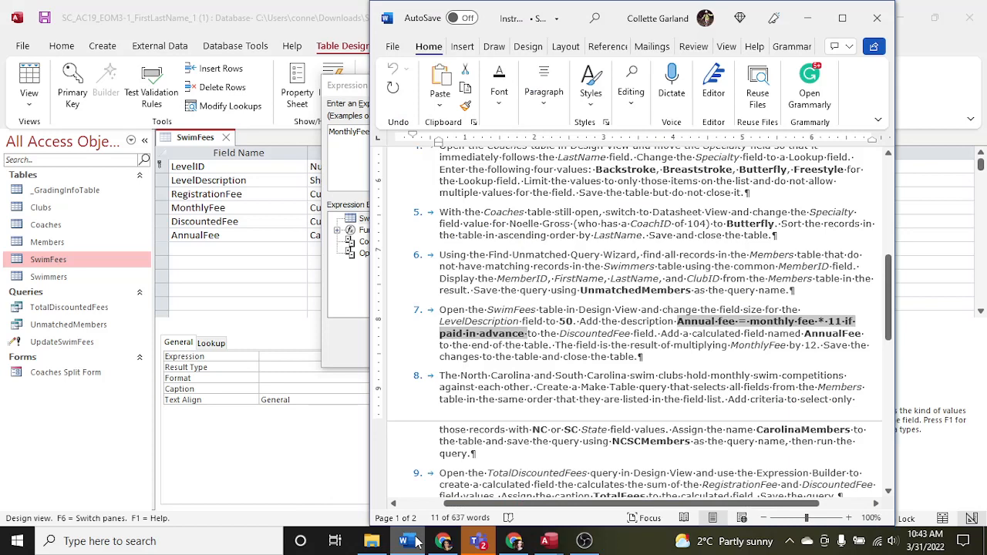
pyautogui.moveTo(674, 346); pyautogui.dragTo(817, 346)
pyautogui.click(663, 358)
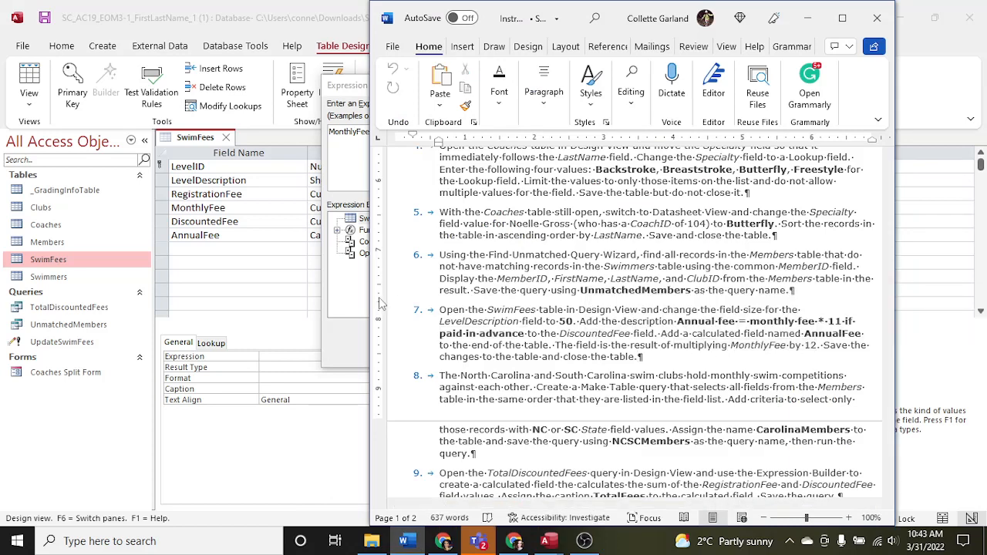
pyautogui.click(345, 357)
pyautogui.click(640, 132)
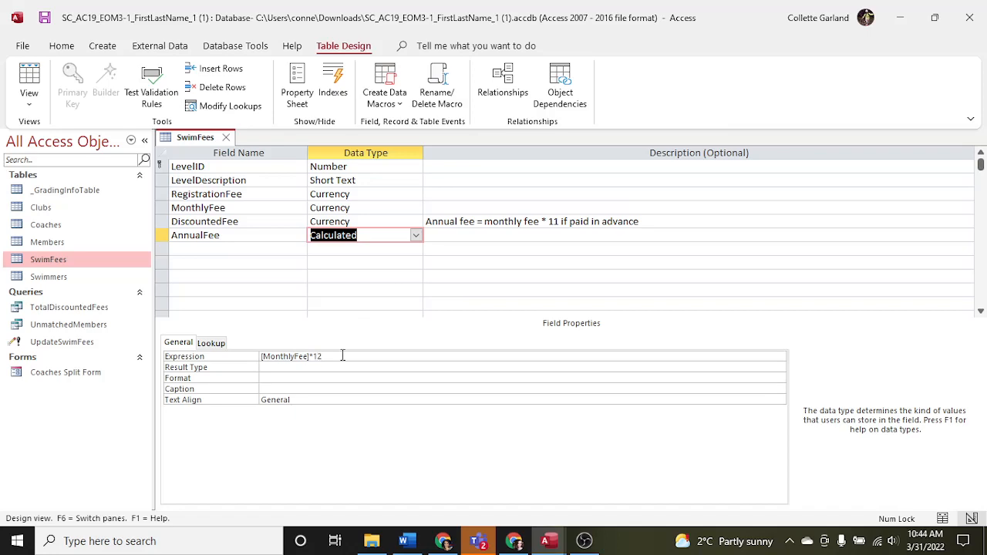
# - Save the SwimFees table, display it in Datasheet View to check AnnualFee, and consult the Word instructions
pyautogui.click(413, 542)
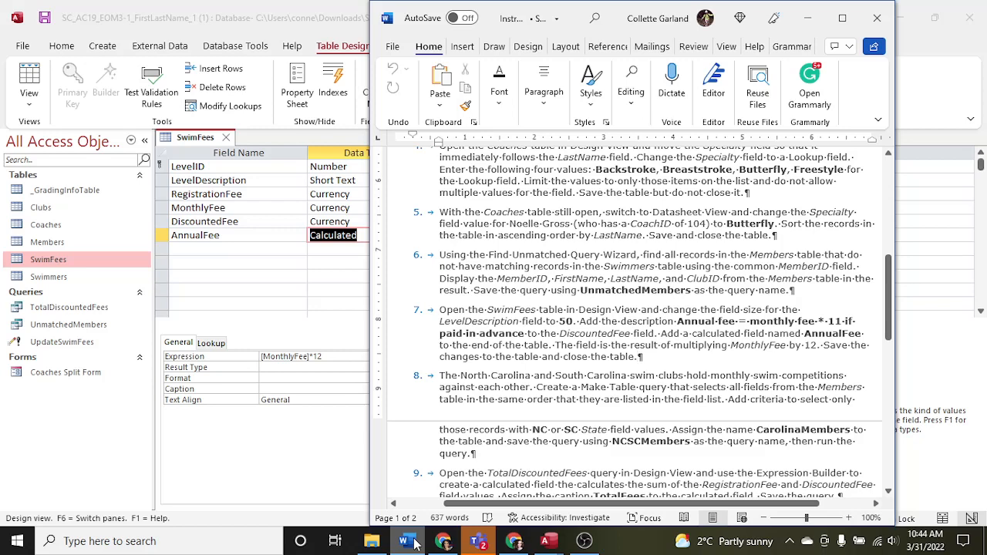
pyautogui.rightClick(189, 139)
pyautogui.click(220, 150)
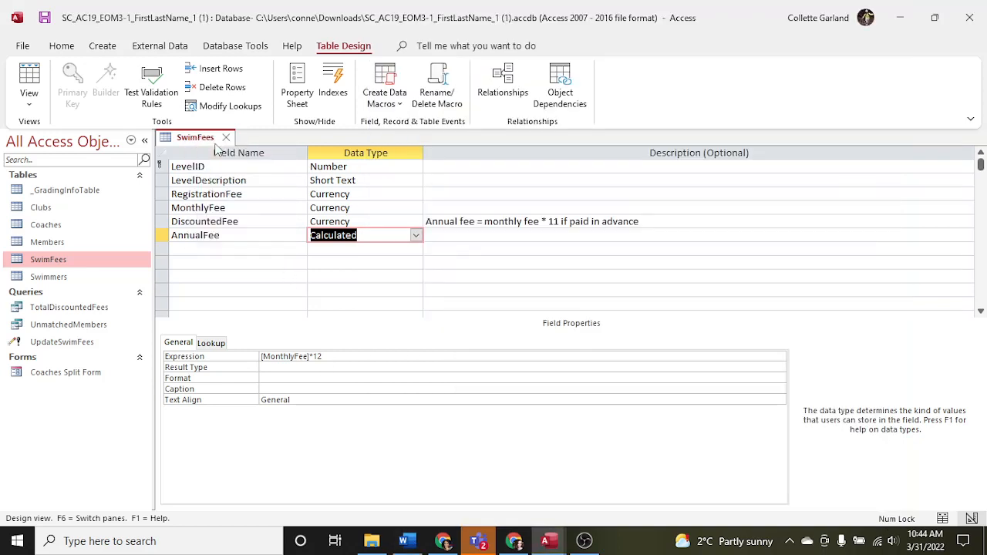
pyautogui.click(27, 75)
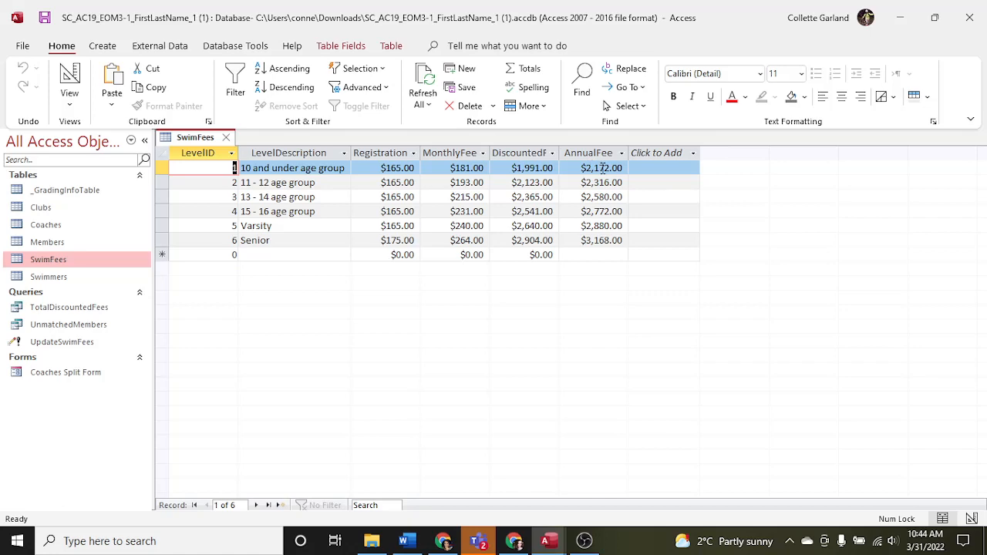
pyautogui.click(413, 542)
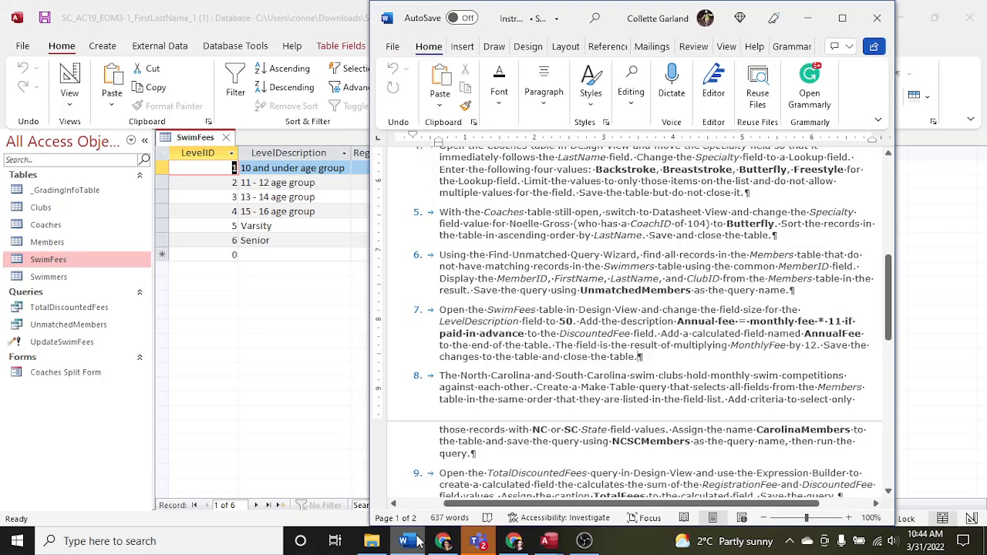
# - Close the SwimFees table and read the Make Table query instructions in the Word document
pyautogui.click(417, 542)
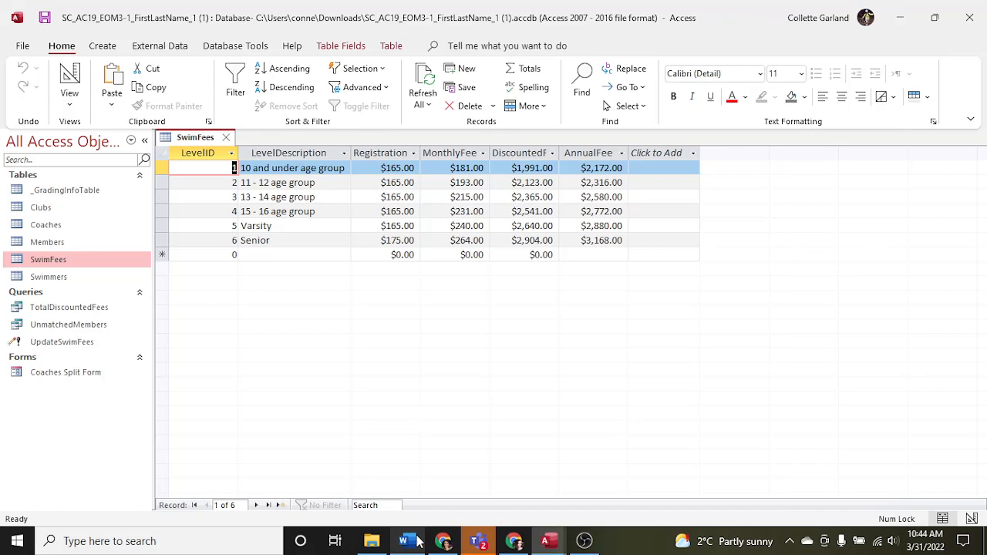
pyautogui.click(226, 138)
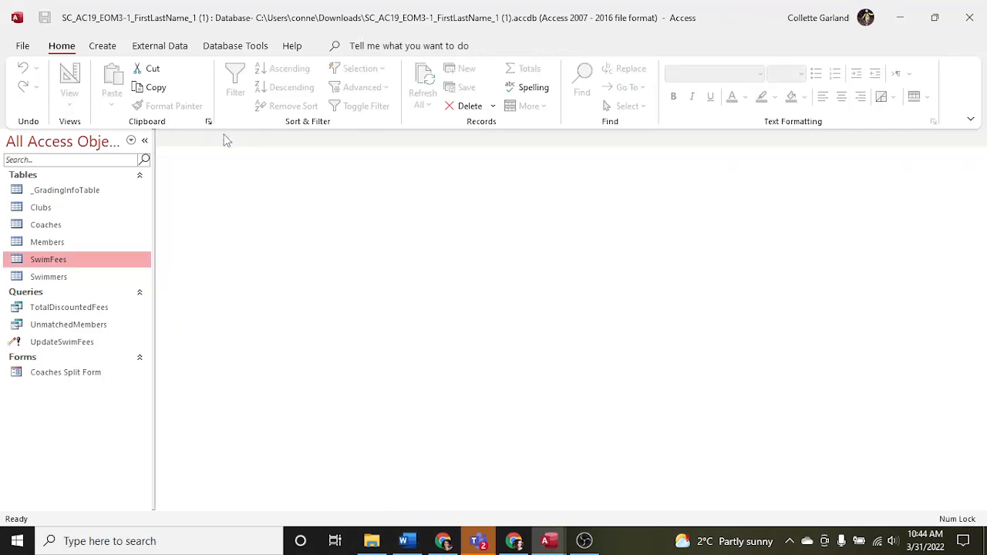
pyautogui.click(407, 540)
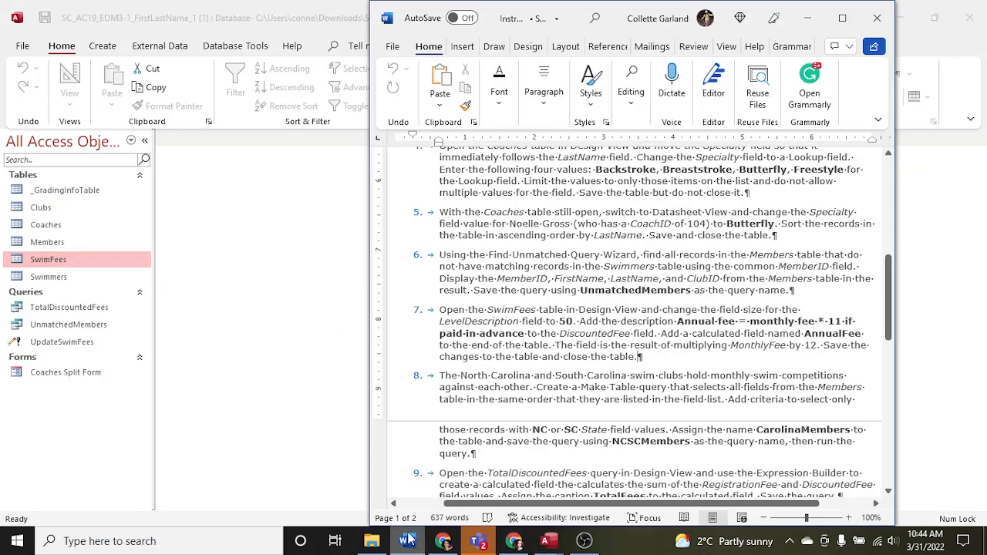
pyautogui.scroll(-4, 558, 398)
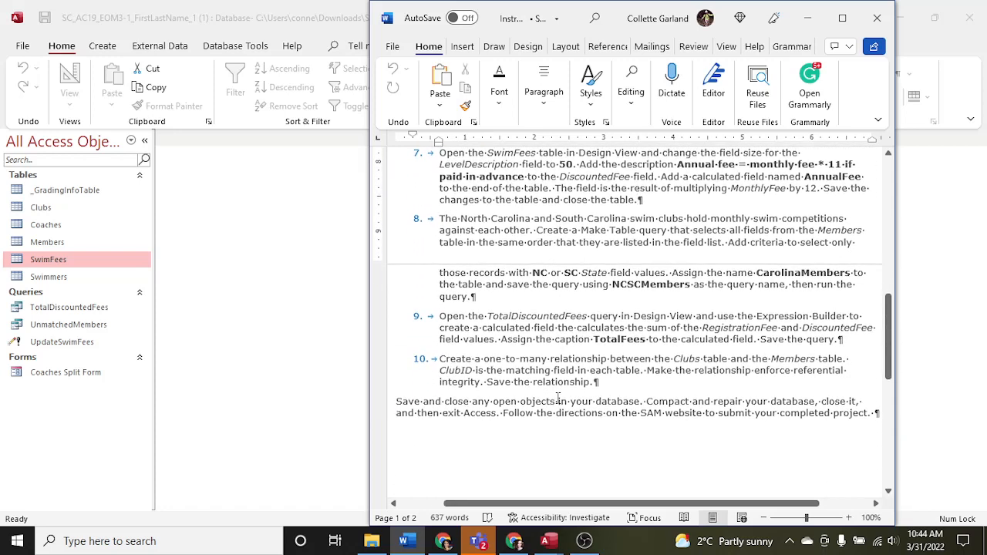
pyautogui.scroll(1, 558, 398)
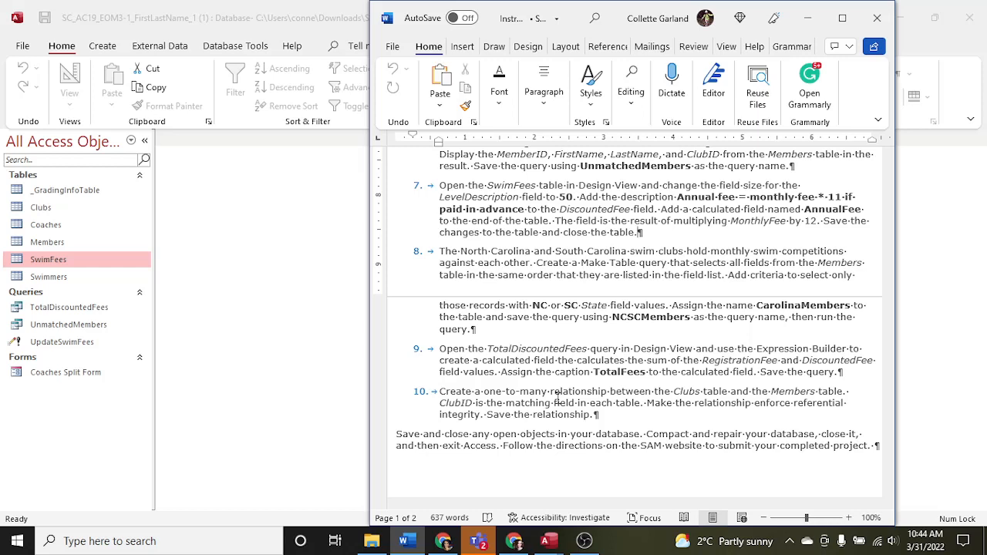
# - Create a new query in Design View and change its type to Make Table
pyautogui.click(67, 240)
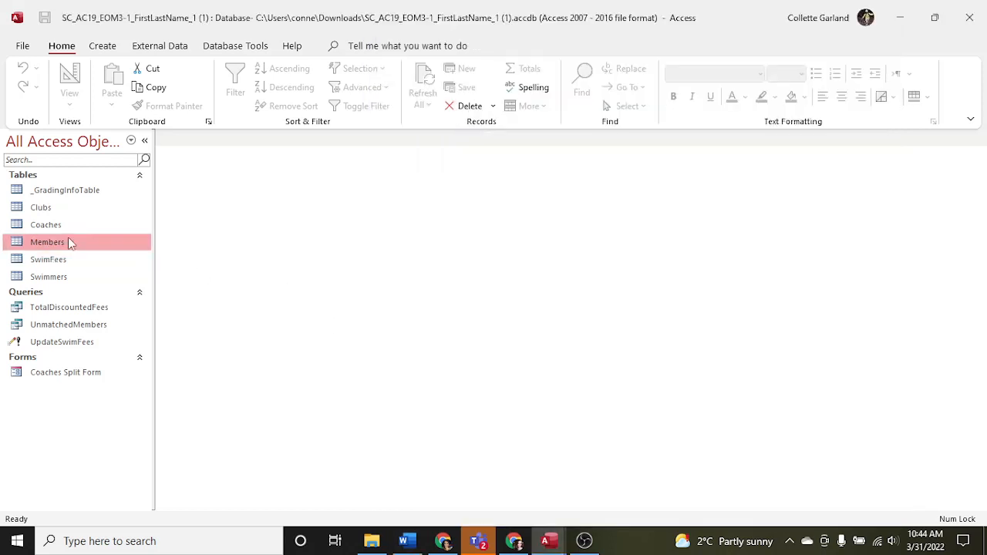
pyautogui.click(101, 48)
pyautogui.click(235, 91)
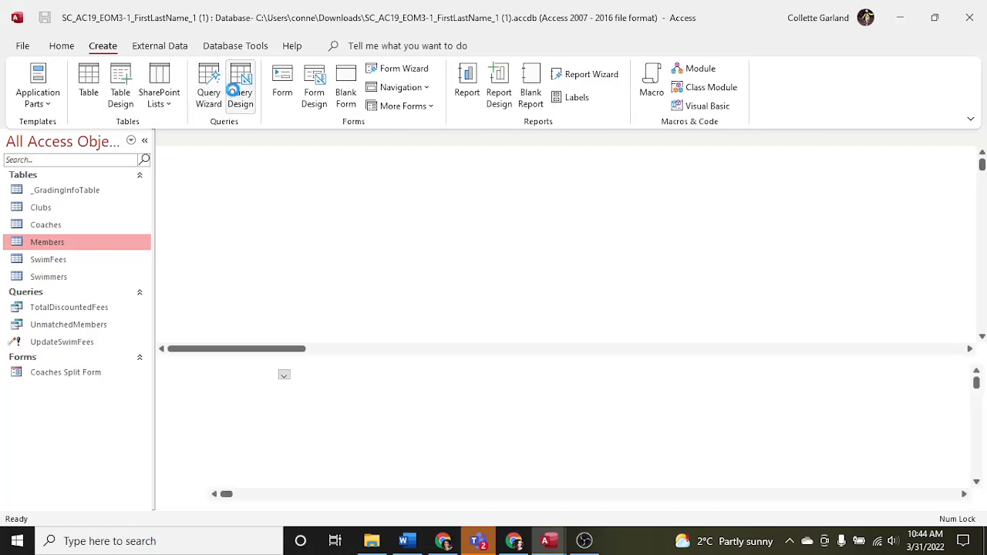
pyautogui.click(132, 91)
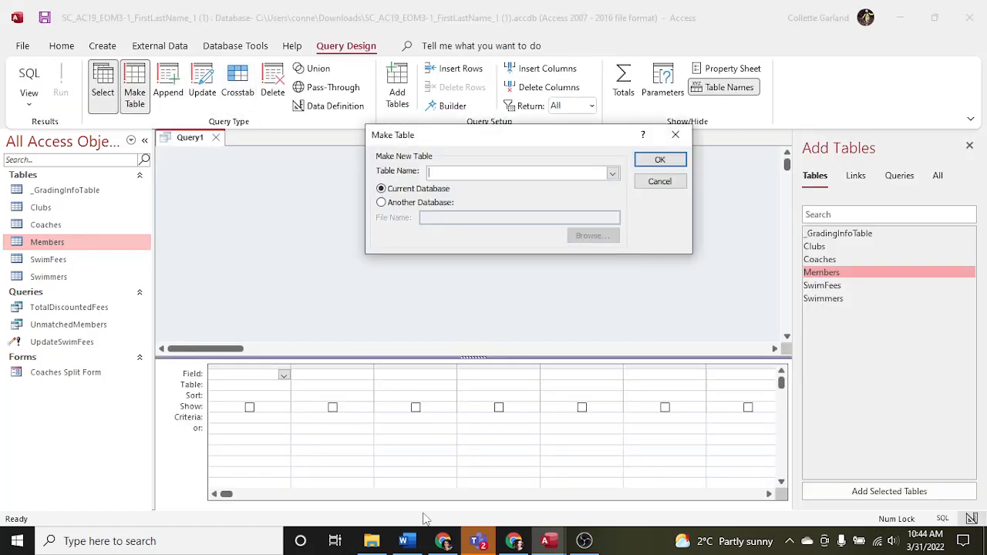
# - Look up the new table's name in the Word instructions and set it to CarolinaMembers in the current database
pyautogui.click(421, 543)
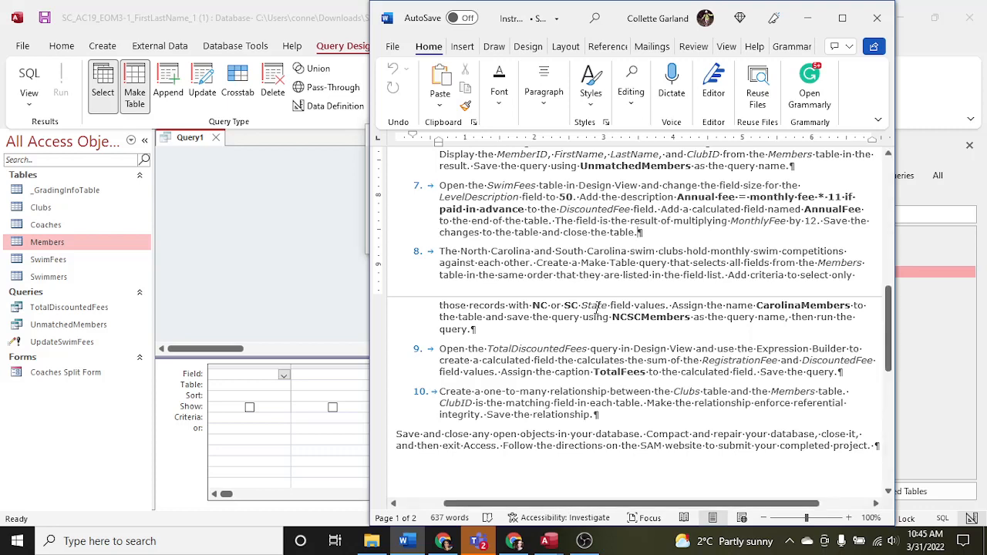
pyautogui.click(353, 262)
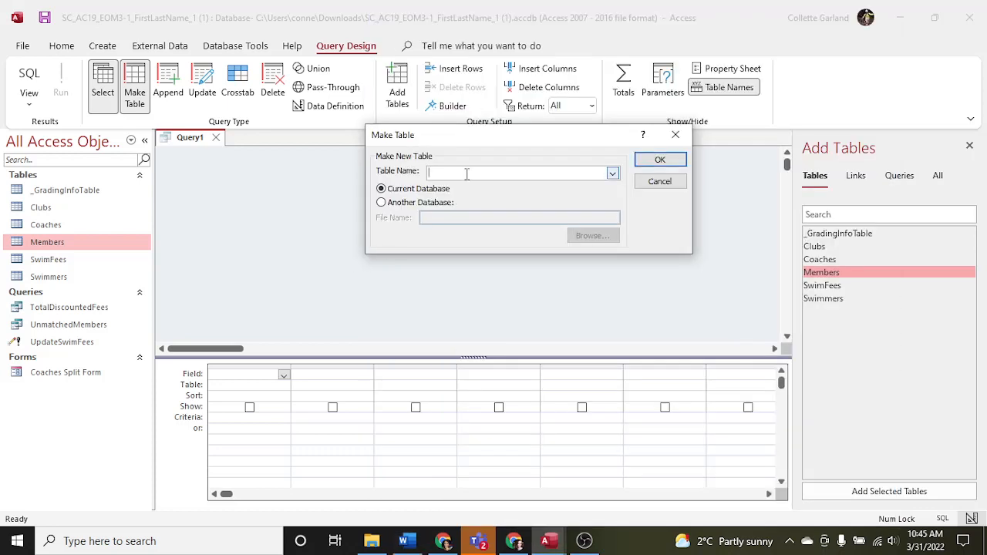
pyautogui.write('Carolina')
pyautogui.click(412, 545)
pyautogui.click(412, 545)
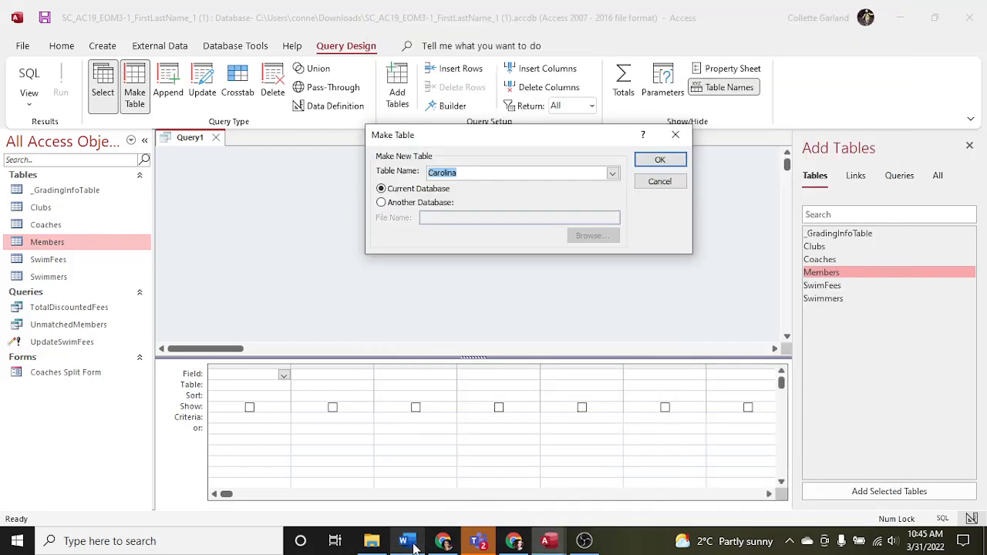
pyautogui.press('Right')
pyautogui.write('Members')
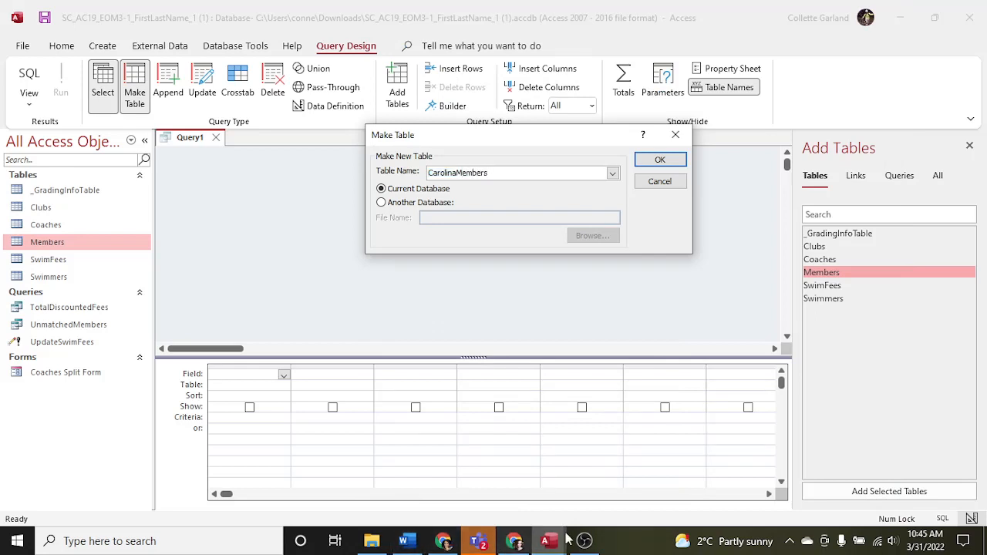
pyautogui.click(661, 160)
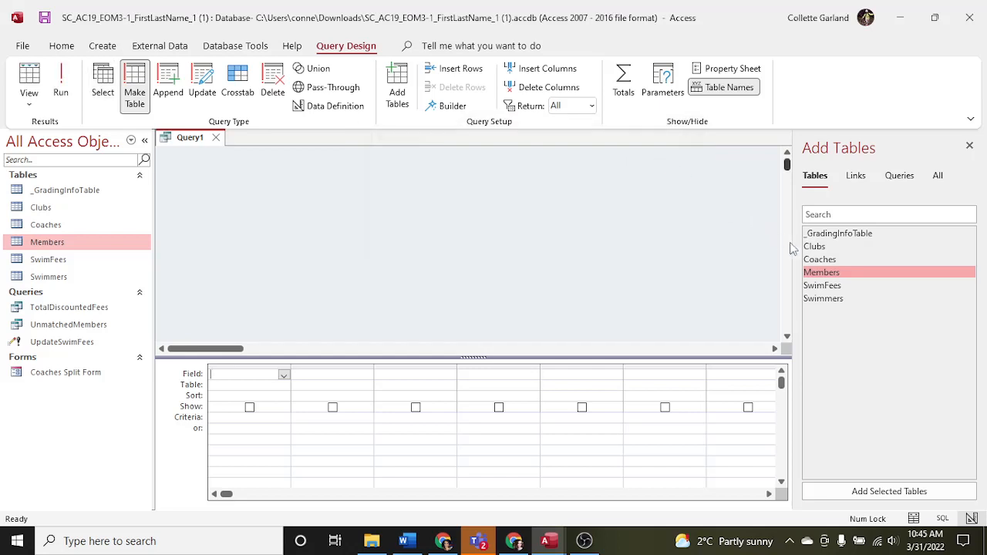
# - Add the Members table to the query and include all its fields in listed order, from MemberID through ClubID
pyautogui.doubleClick(822, 274)
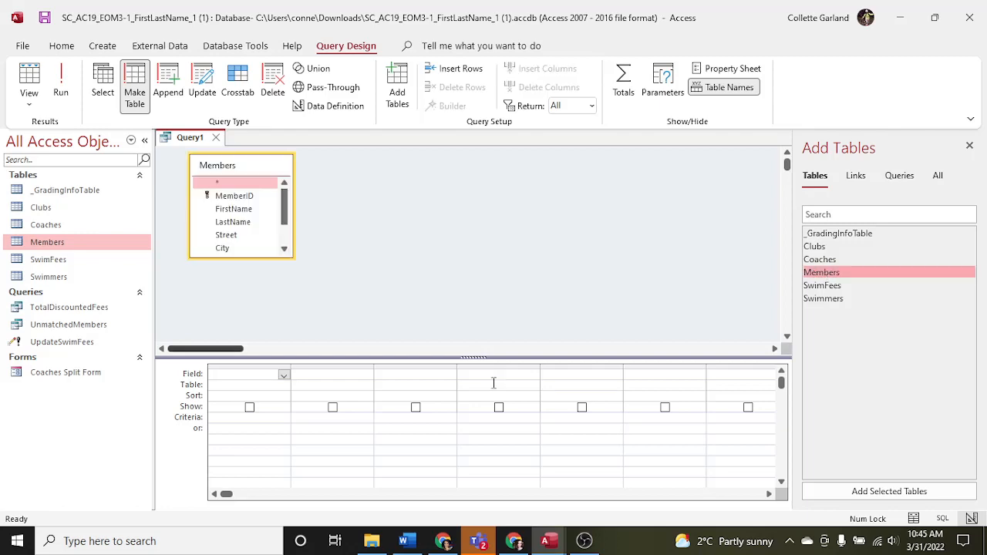
pyautogui.click(403, 541)
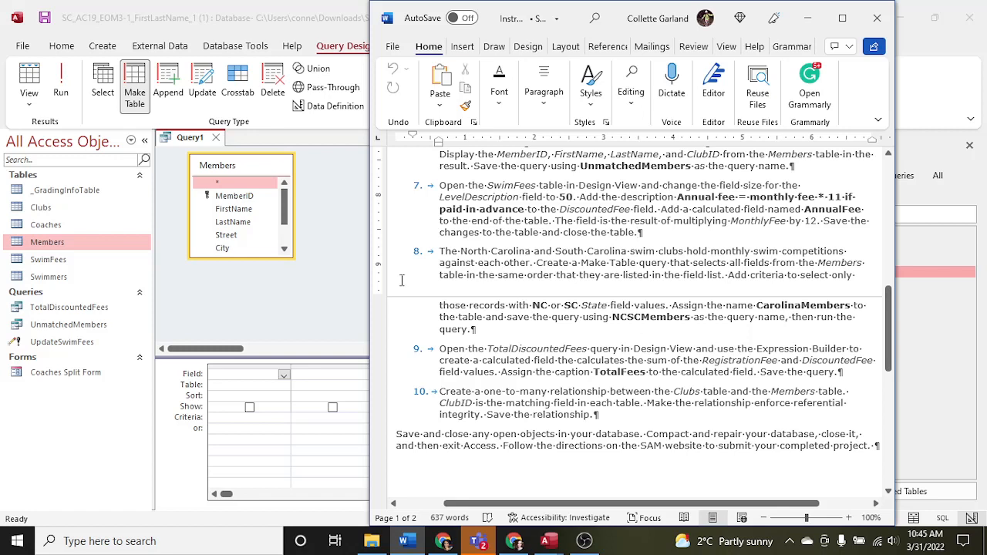
pyautogui.doubleClick(247, 198)
pyautogui.doubleClick(248, 209)
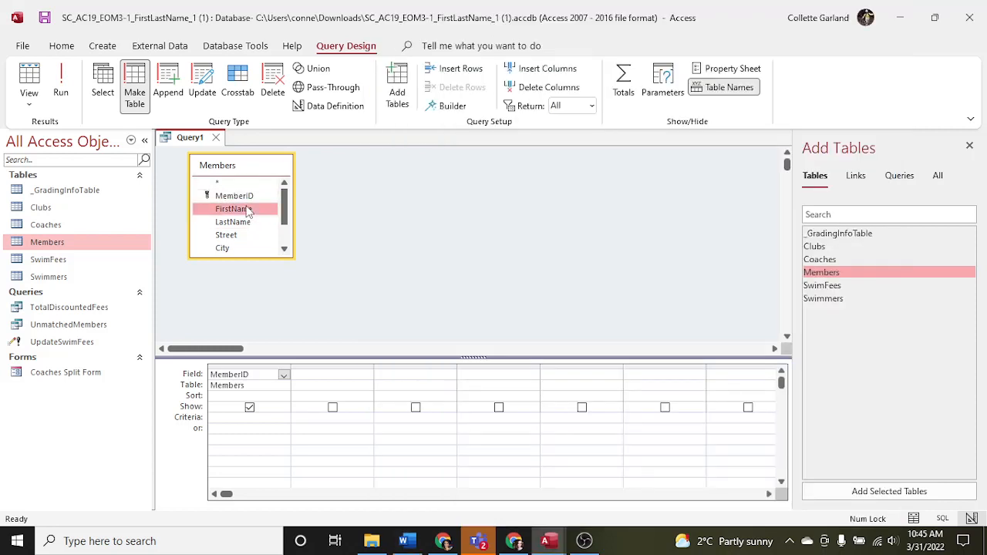
pyautogui.click(247, 224)
pyautogui.doubleClick(248, 223)
pyautogui.doubleClick(246, 235)
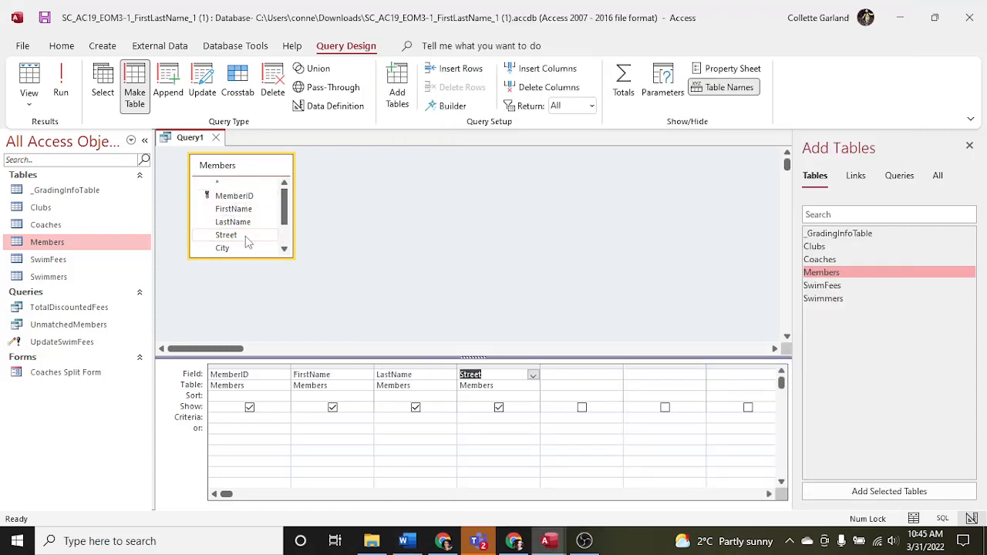
pyautogui.doubleClick(247, 248)
pyautogui.moveTo(282, 202); pyautogui.dragTo(284, 239)
pyautogui.doubleClick(253, 222)
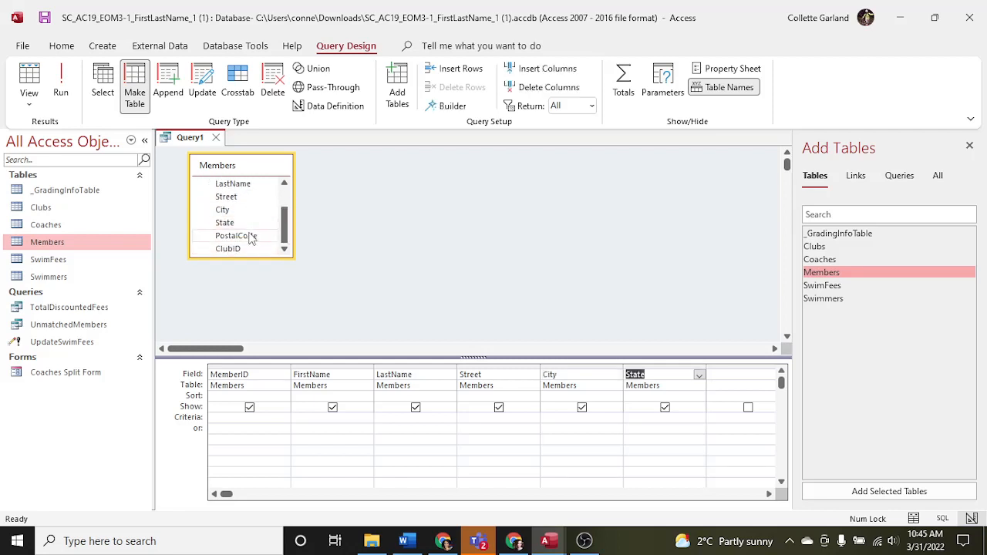
pyautogui.doubleClick(250, 236)
pyautogui.doubleClick(249, 249)
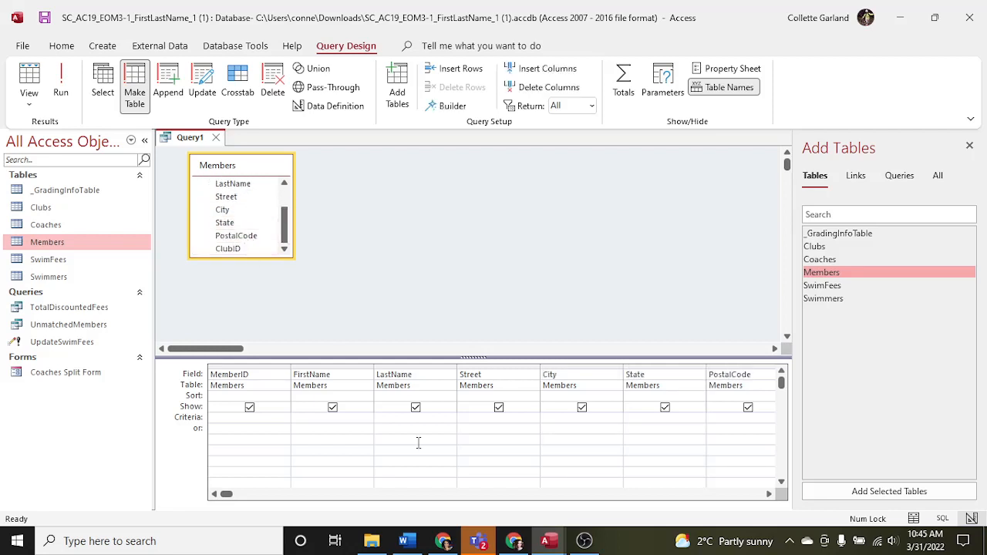
# - Check the criteria instructions in Word and limit the State field to NC or SC on separate criteria rows
pyautogui.click(409, 540)
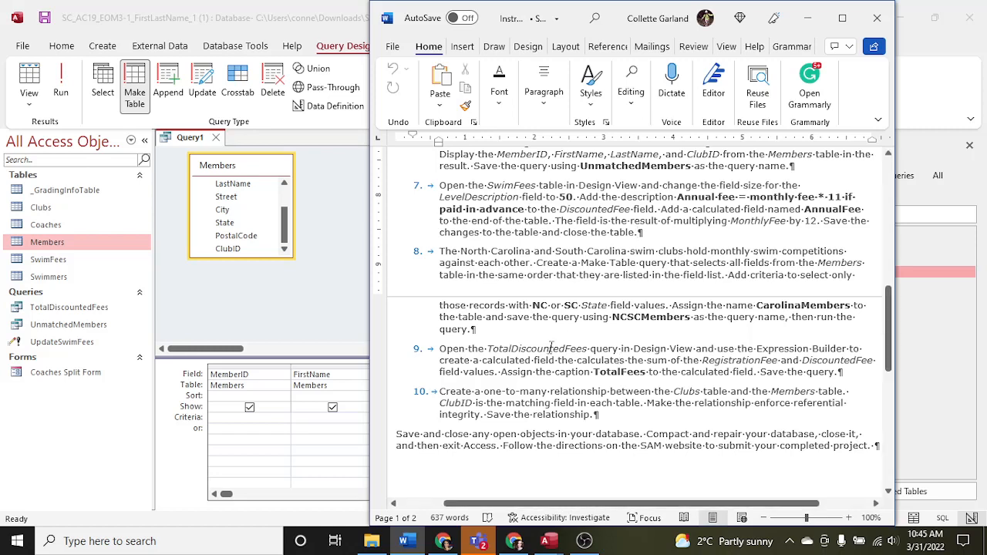
pyautogui.click(340, 450)
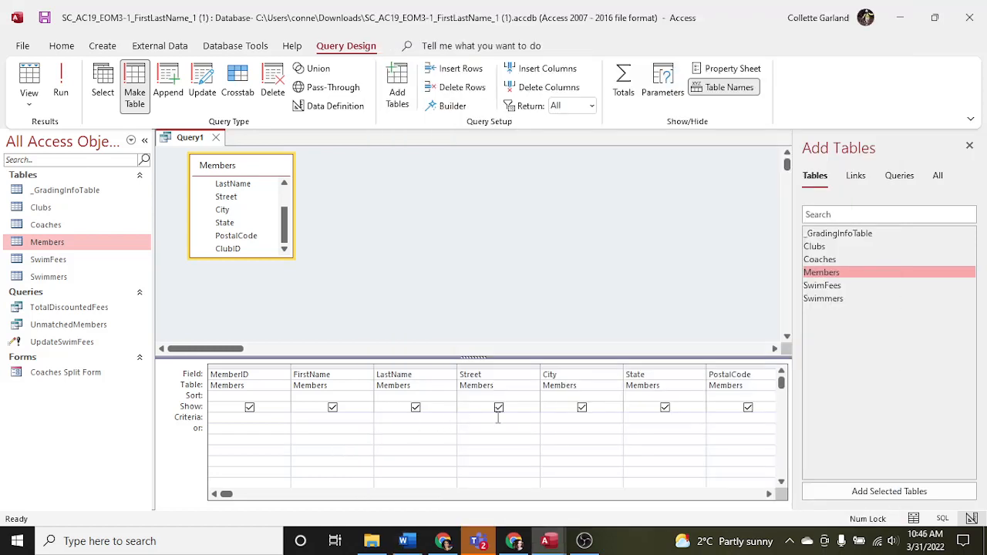
pyautogui.click(630, 416)
pyautogui.write('NC')
pyautogui.click(666, 428)
pyautogui.write('SC')
pyautogui.click(665, 439)
# - Check the required query name in the Word instructions and save the query as NCSCMembers
pyautogui.click(409, 541)
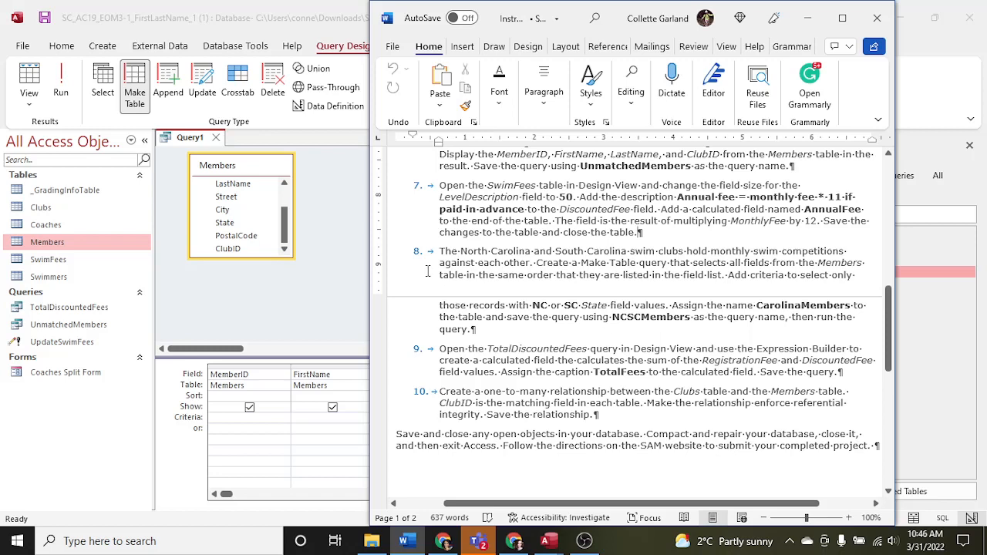
pyautogui.rightClick(196, 142)
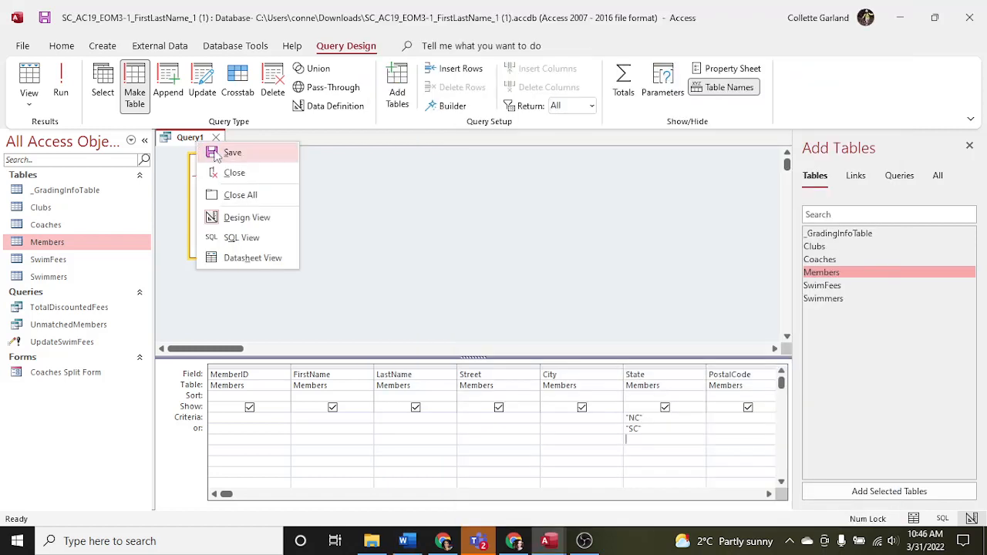
pyautogui.click(220, 152)
pyautogui.write('NC')
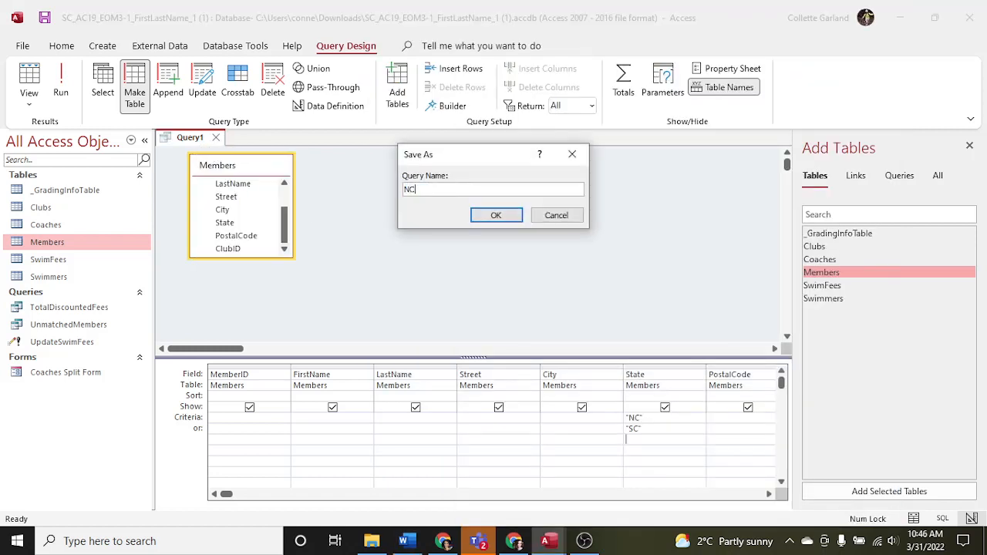
pyautogui.write('SCMembers')
pyautogui.press('Return')
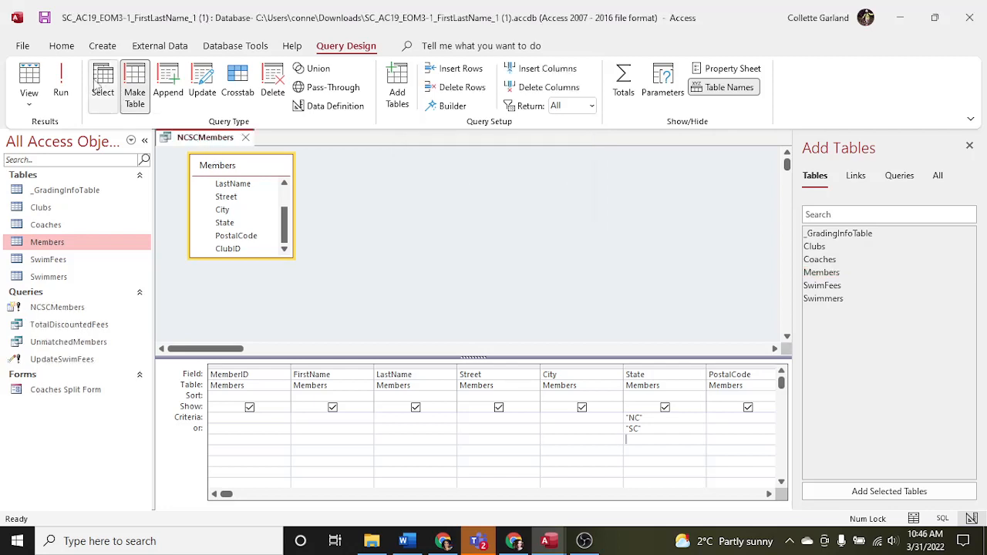
# - Run the NCSCMembers query to create the CarolinaMembers table, and recheck the end of instruction 8 in Word
pyautogui.click(61, 77)
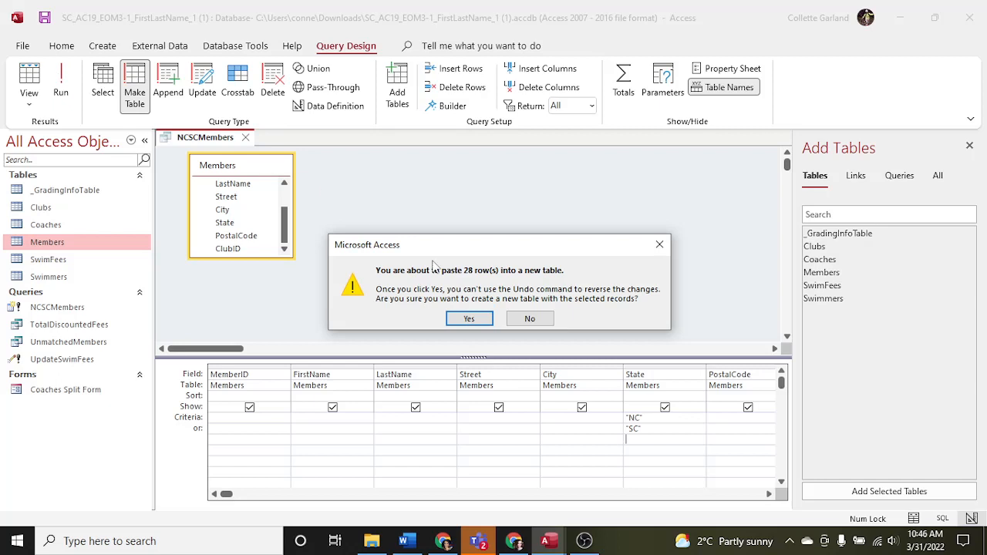
pyautogui.click(470, 318)
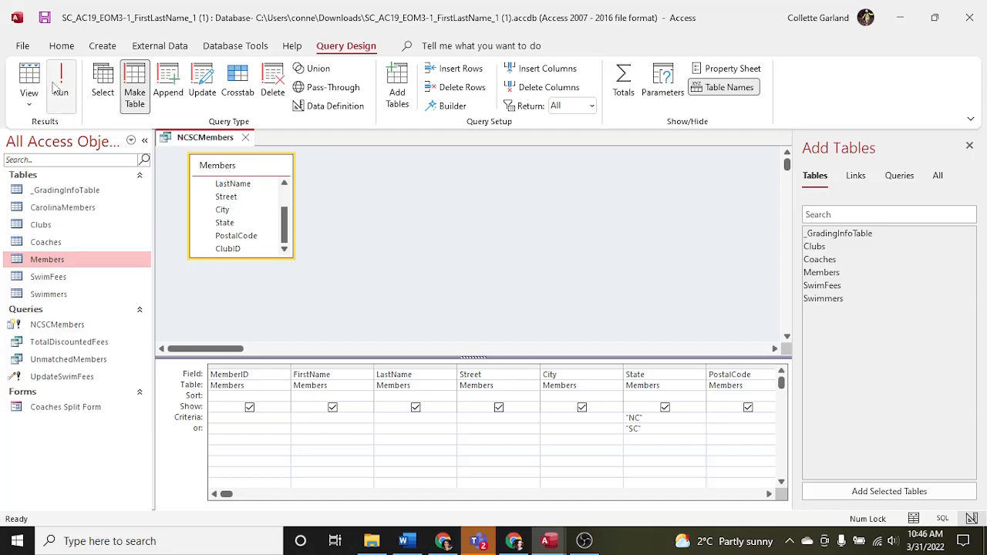
pyautogui.click(403, 541)
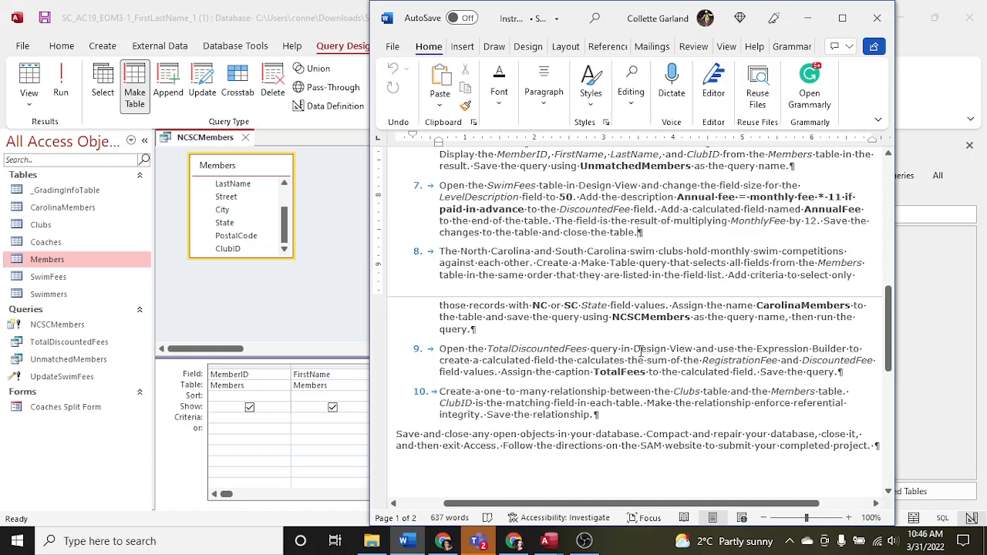
pyautogui.moveTo(468, 330); pyautogui.dragTo(444, 319)
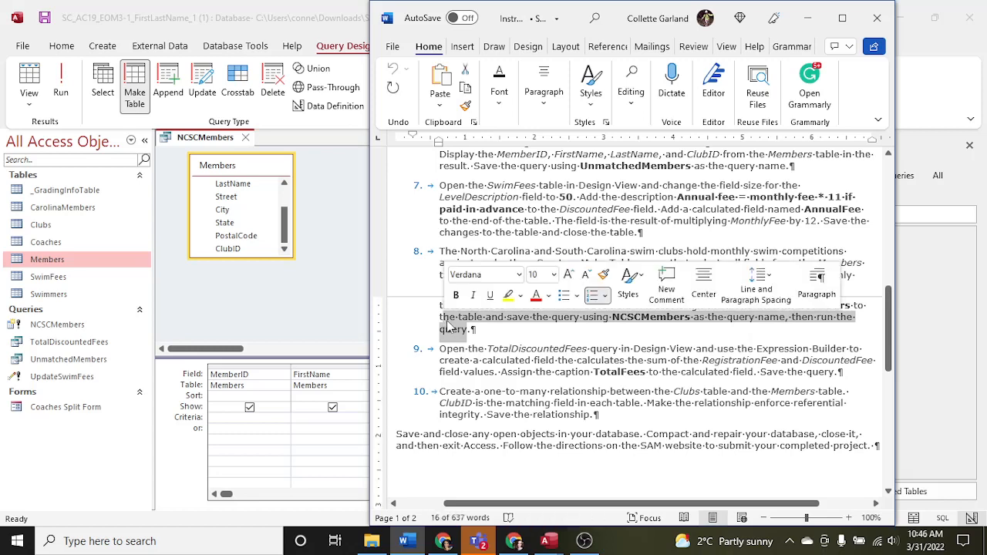
pyautogui.click(479, 331)
# - Save and close the NCSCMembers query
pyautogui.click(310, 216)
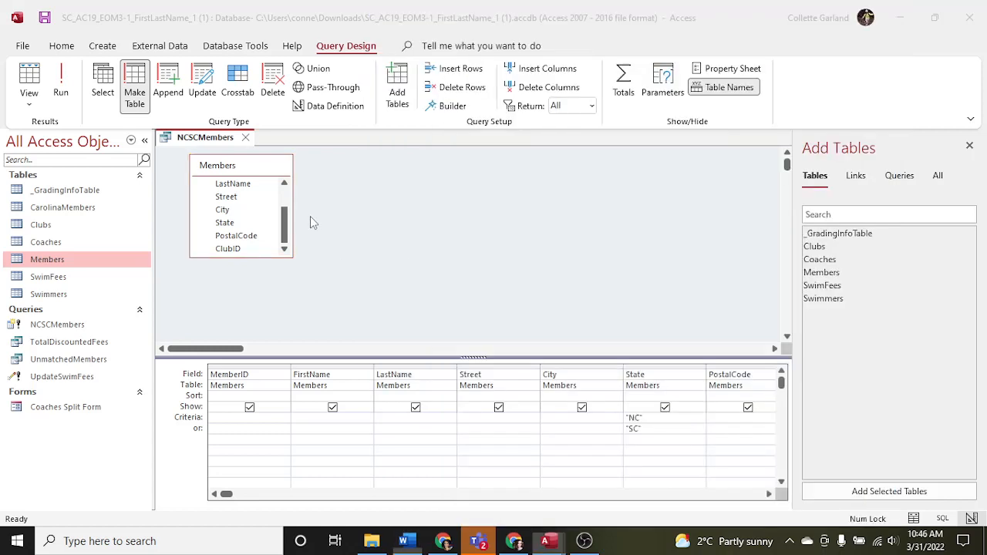
pyautogui.rightClick(184, 139)
pyautogui.click(208, 146)
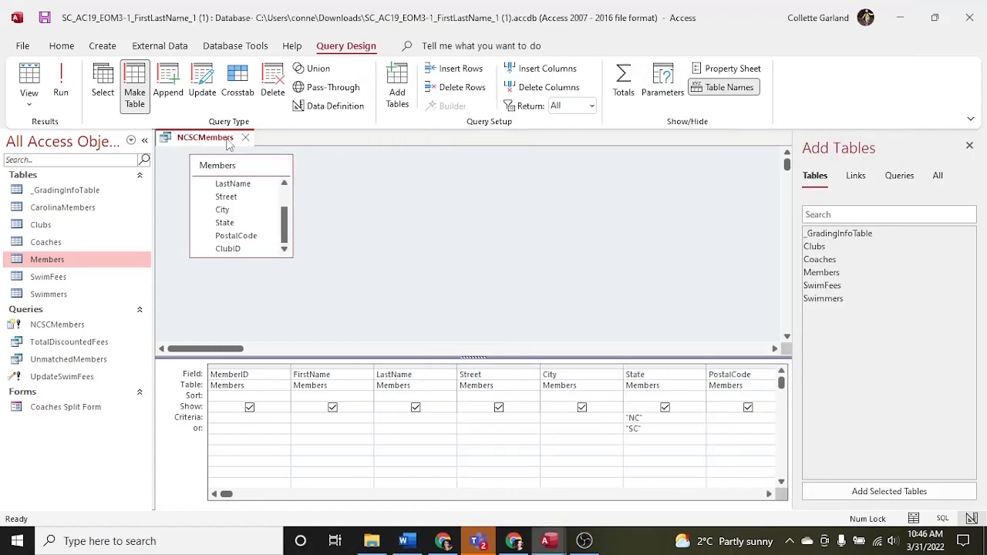
pyautogui.click(246, 139)
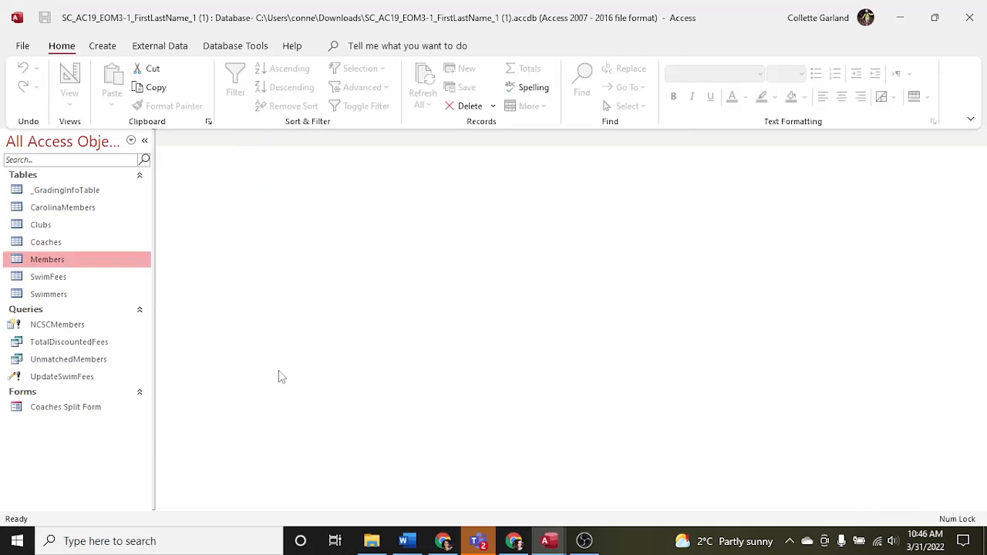
# - Read instruction 9 in Word and open the TotalDiscountedFees query in Design View
pyautogui.click(404, 541)
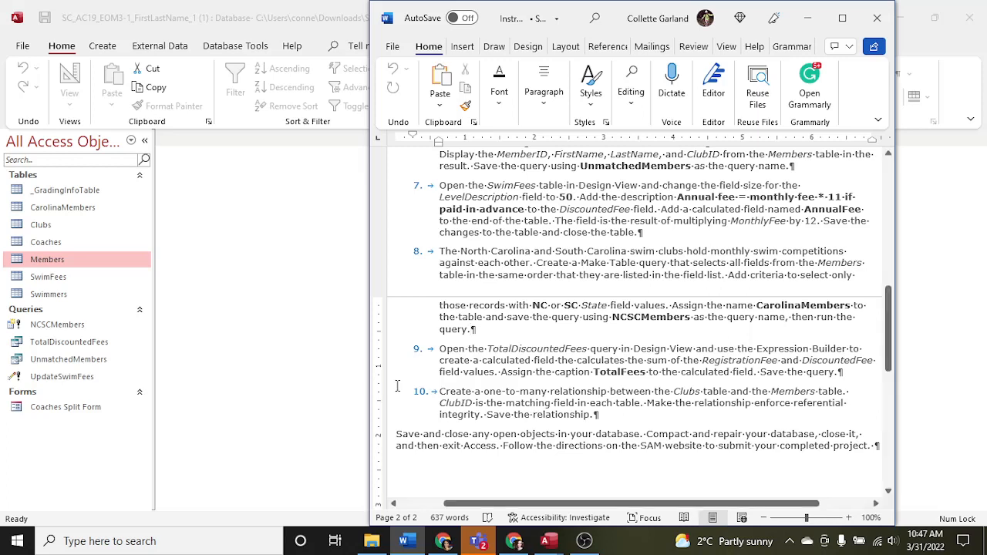
pyautogui.rightClick(91, 345)
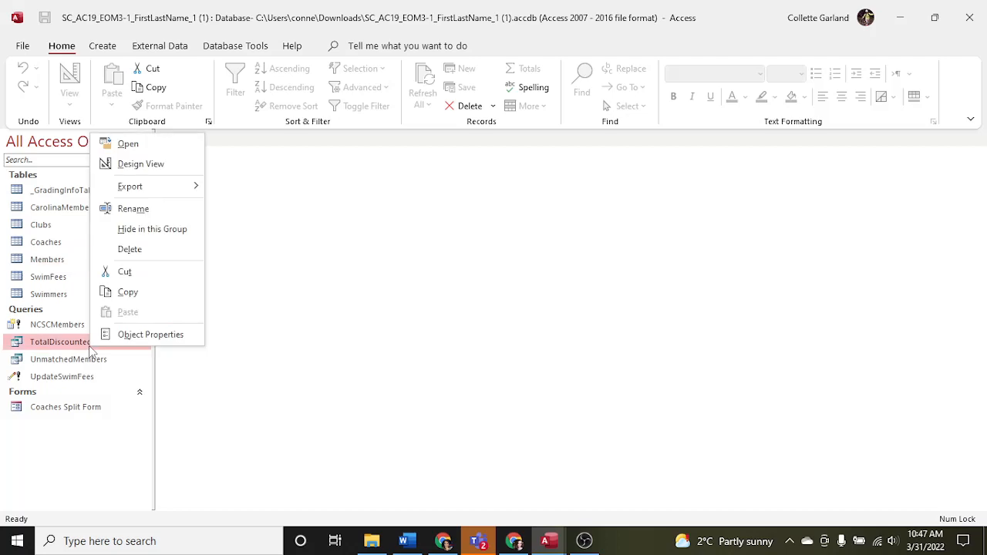
pyautogui.click(141, 164)
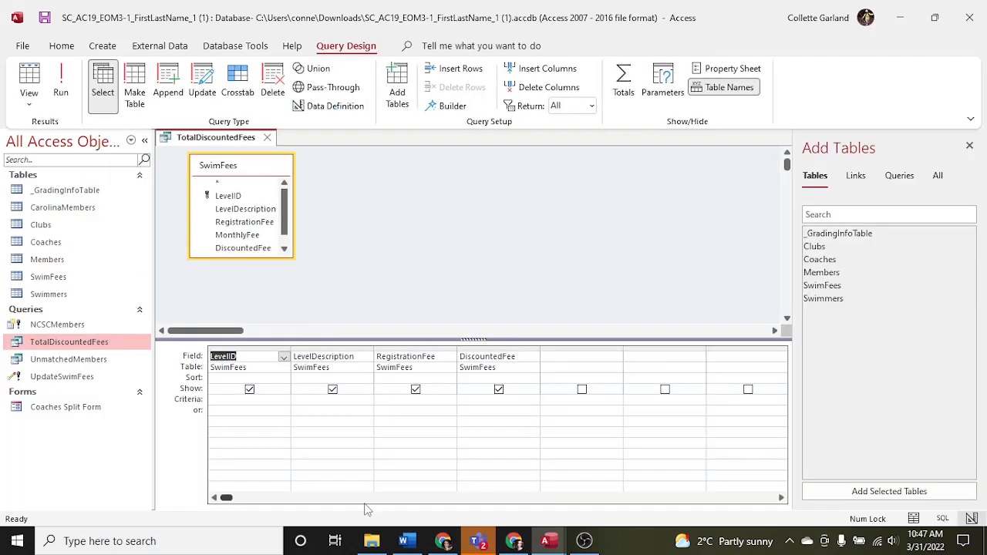
# - Reread instruction 9 in Word and start an Expression Builder expression with [RegistrationFee] in the query's first empty column
pyautogui.click(403, 541)
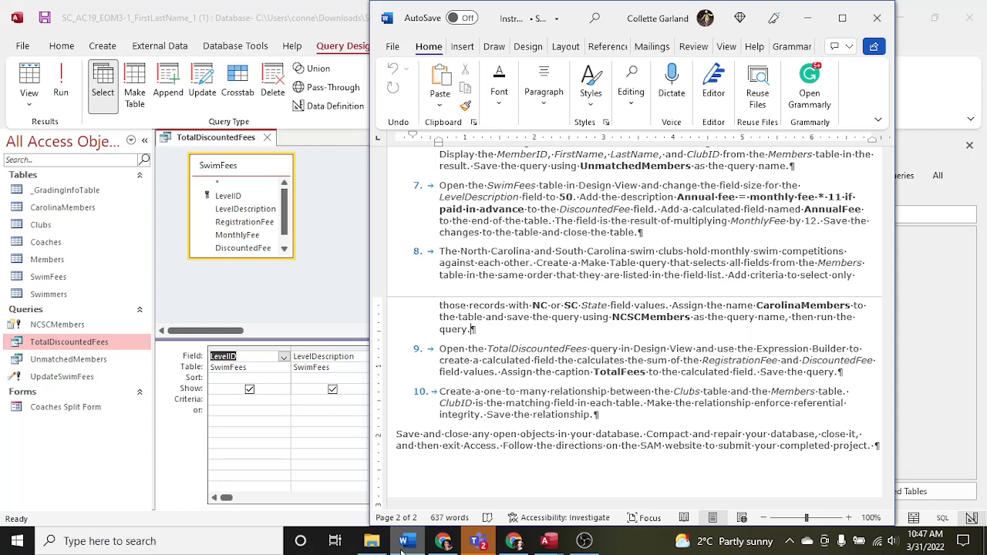
pyautogui.click(403, 543)
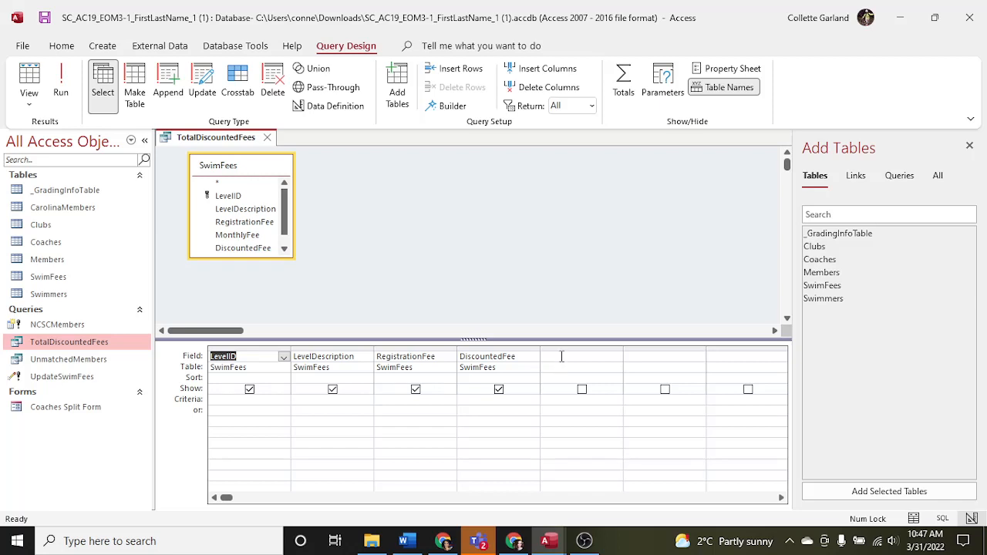
pyautogui.rightClick(561, 357)
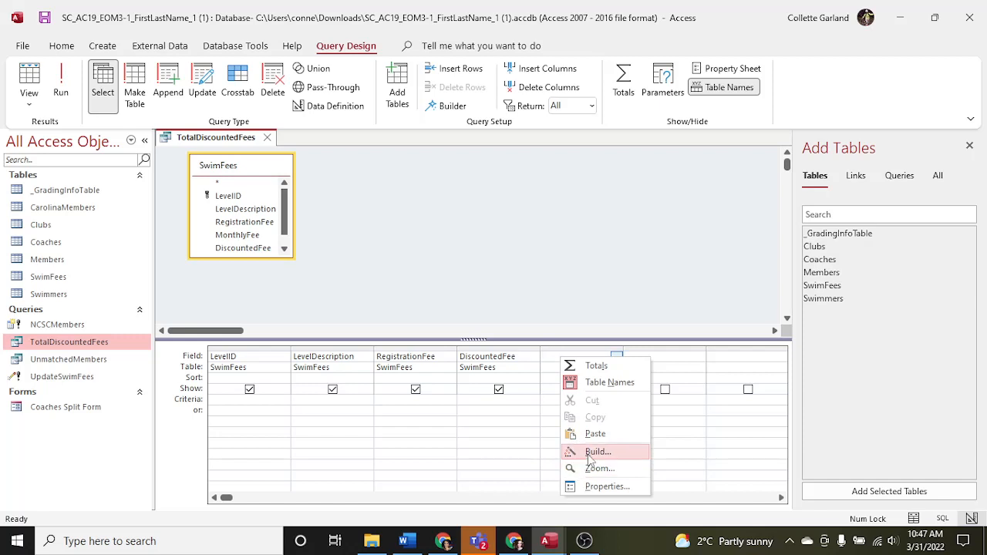
pyautogui.click(594, 453)
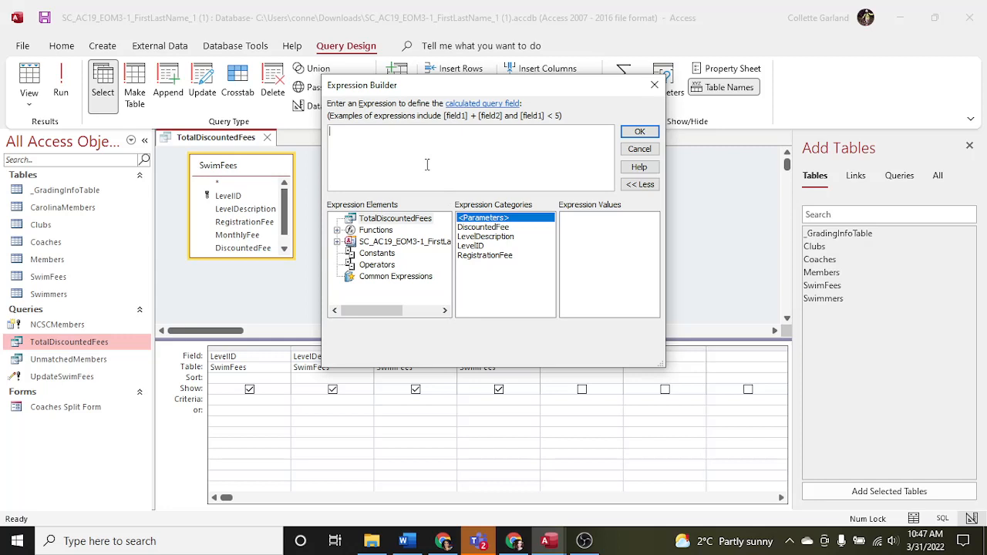
pyautogui.write('[R')
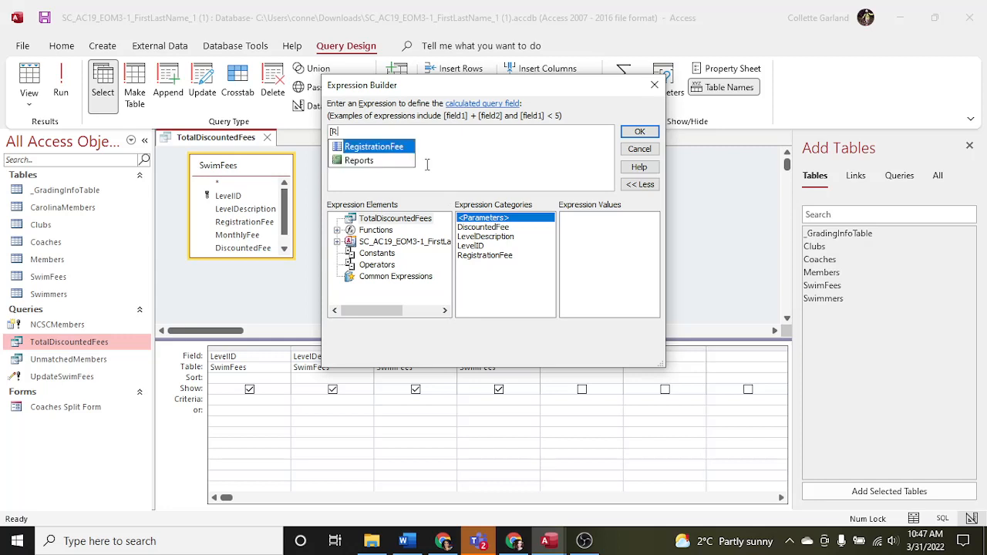
pyautogui.write('egistrationFee]')
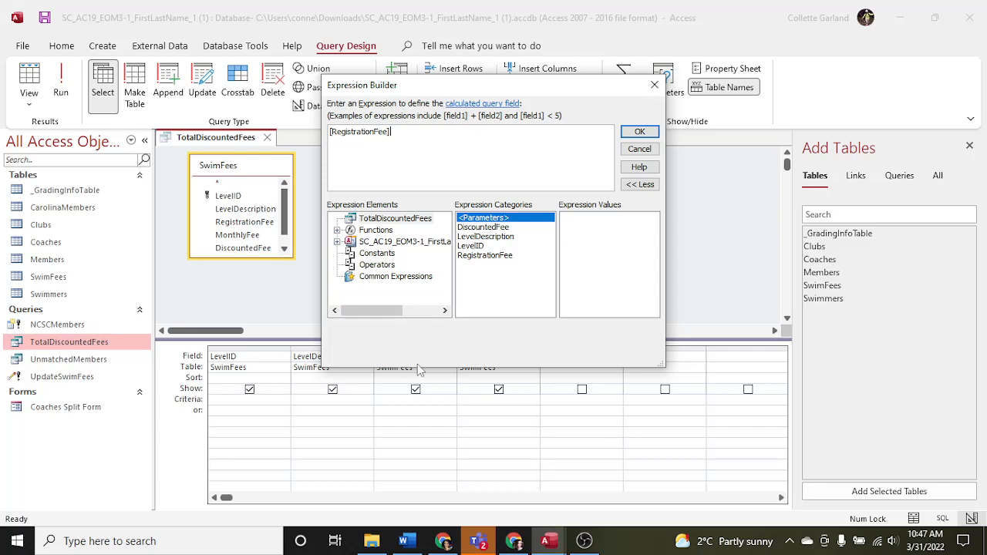
# - Check the fields to sum in Word and extend the expression with +[DiscountedFee]
pyautogui.click(408, 543)
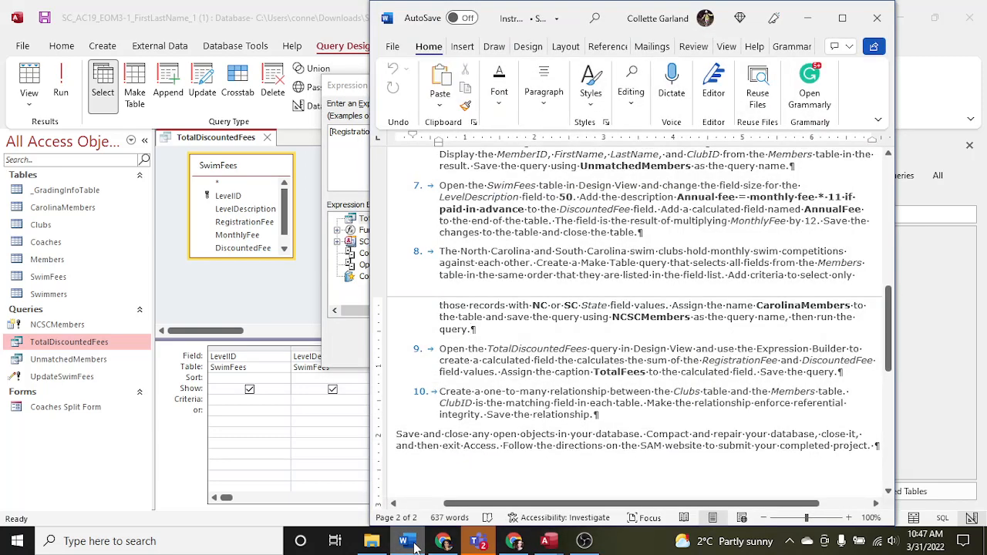
pyautogui.click(362, 151)
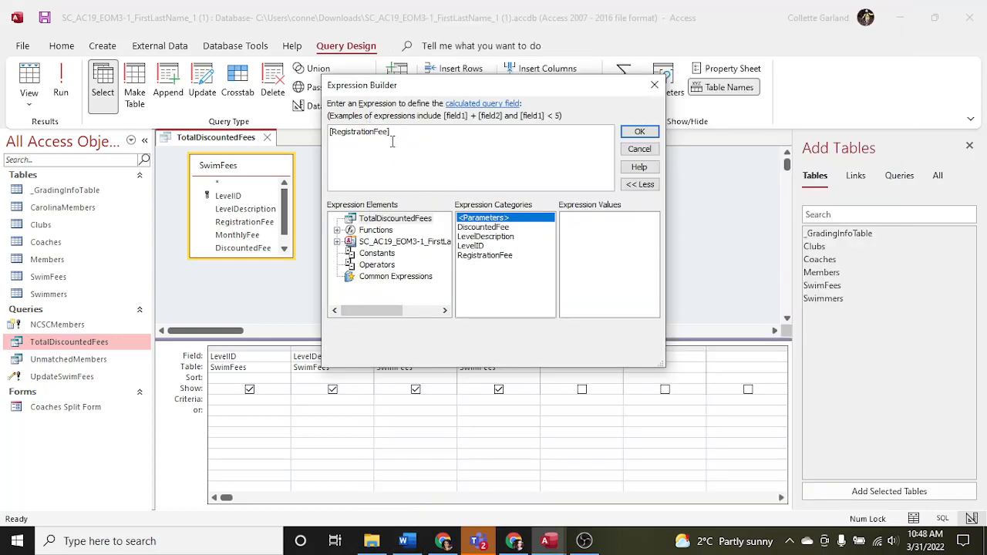
pyautogui.write('+[Disconte')
pyautogui.press('BackSpace')
pyautogui.press('BackSpace')
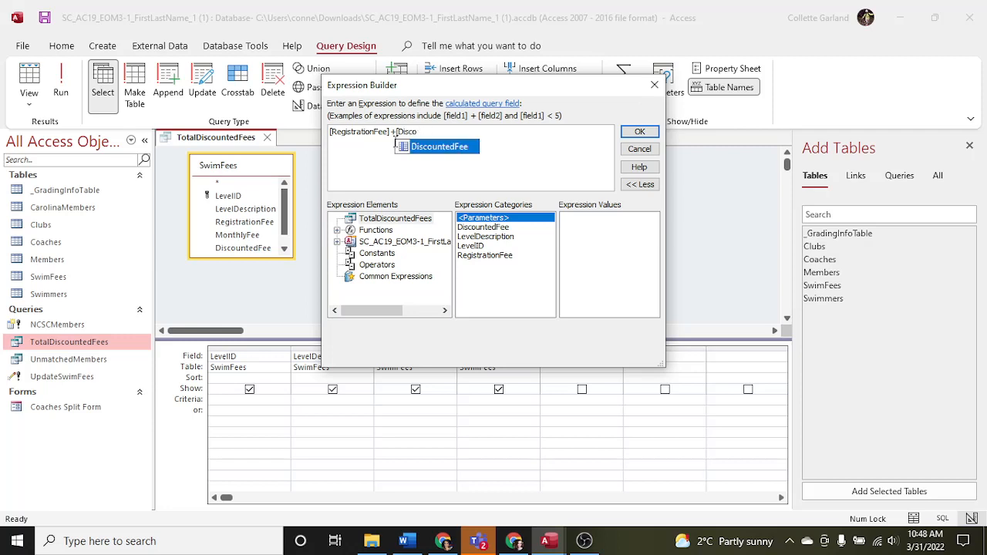
pyautogui.press('Tab')
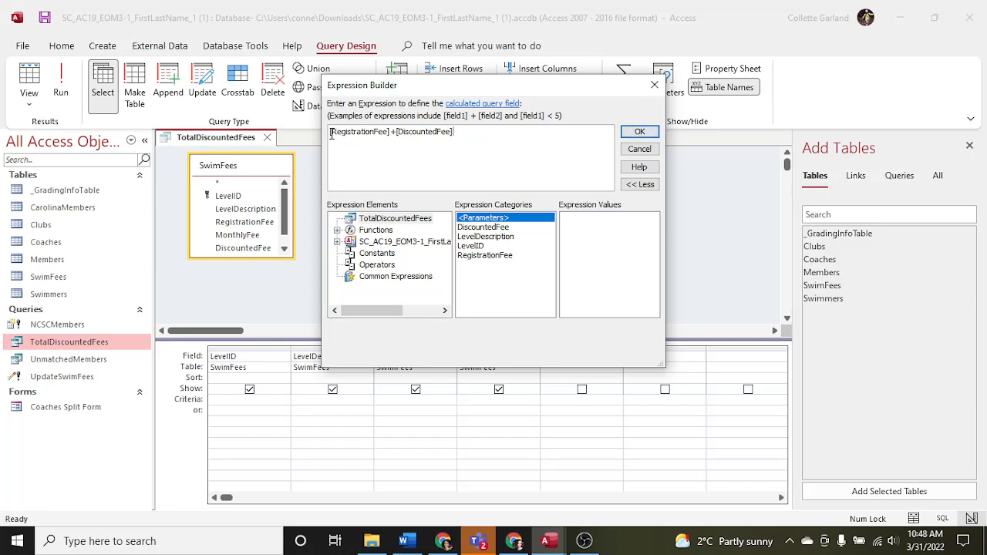
# - Check the required caption in Word, prefix the expression with TotalFees: and accept the calculated field
pyautogui.moveTo(331, 135); pyautogui.dragTo(323, 139)
pyautogui.click(333, 137)
pyautogui.click(405, 541)
pyautogui.click(405, 541)
pyautogui.write('TtoalFees')
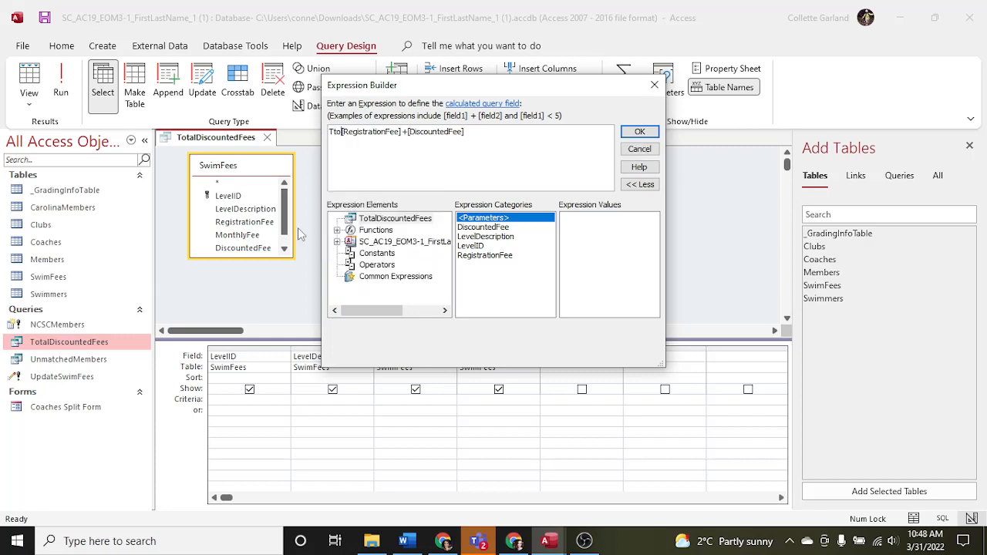
pyautogui.write(':')
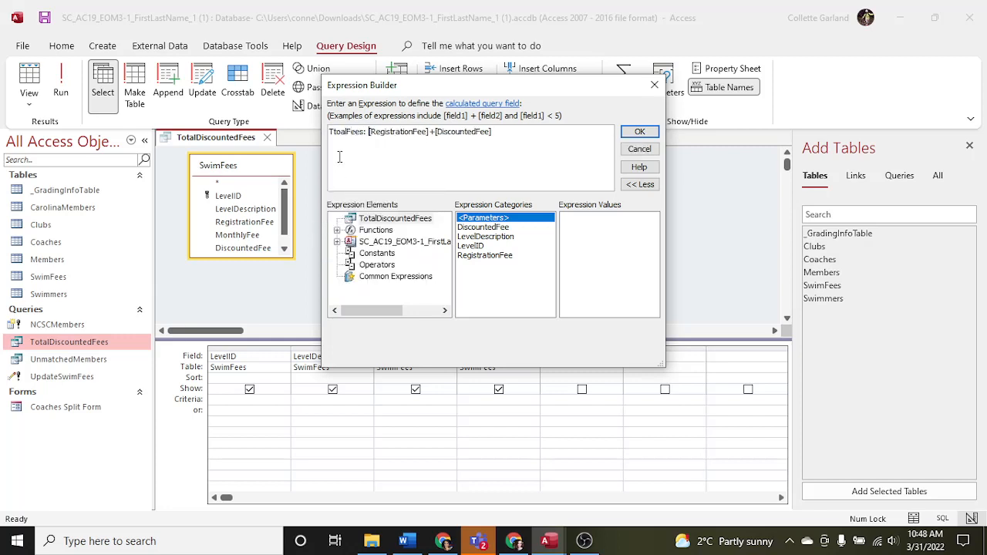
pyautogui.click(339, 131)
pyautogui.press('BackSpace')
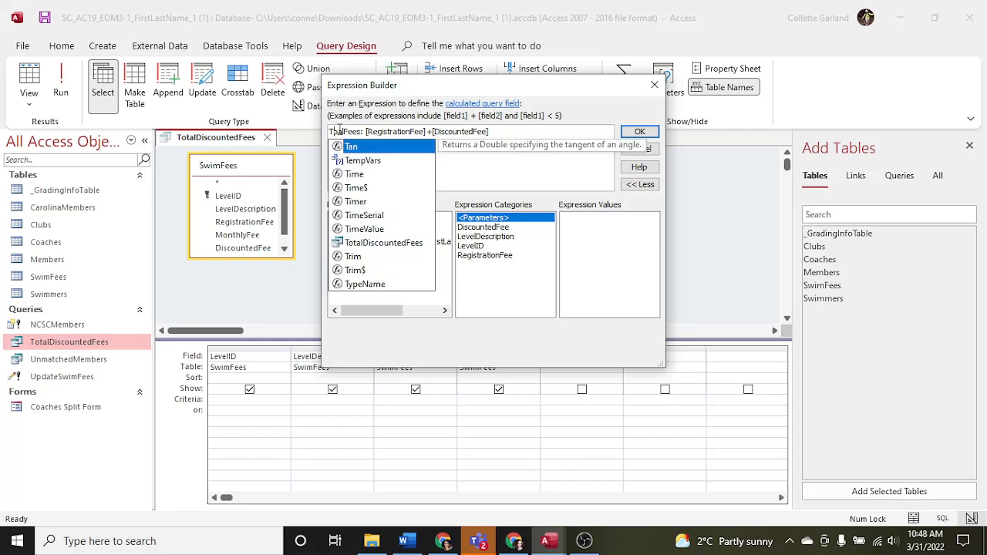
pyautogui.write('otal')
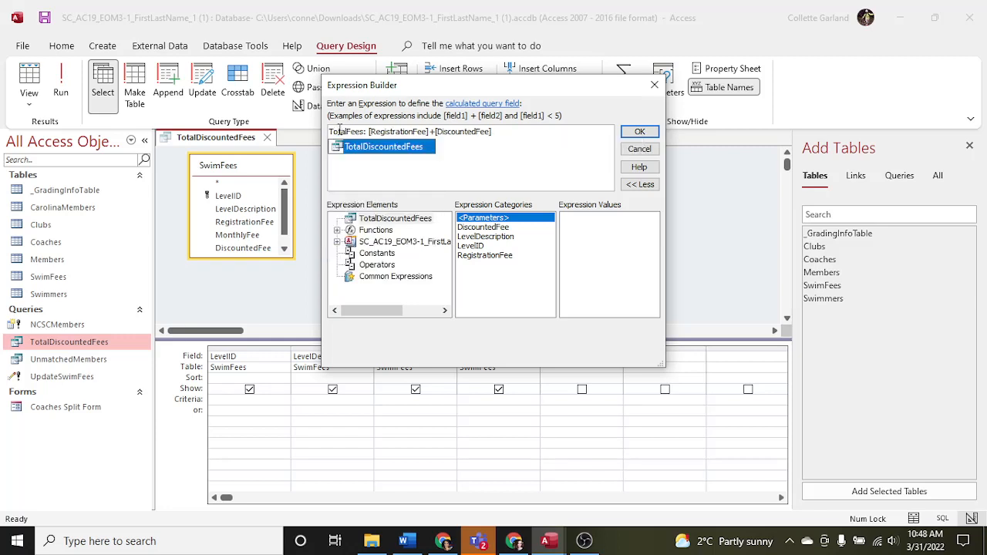
pyautogui.click(470, 132)
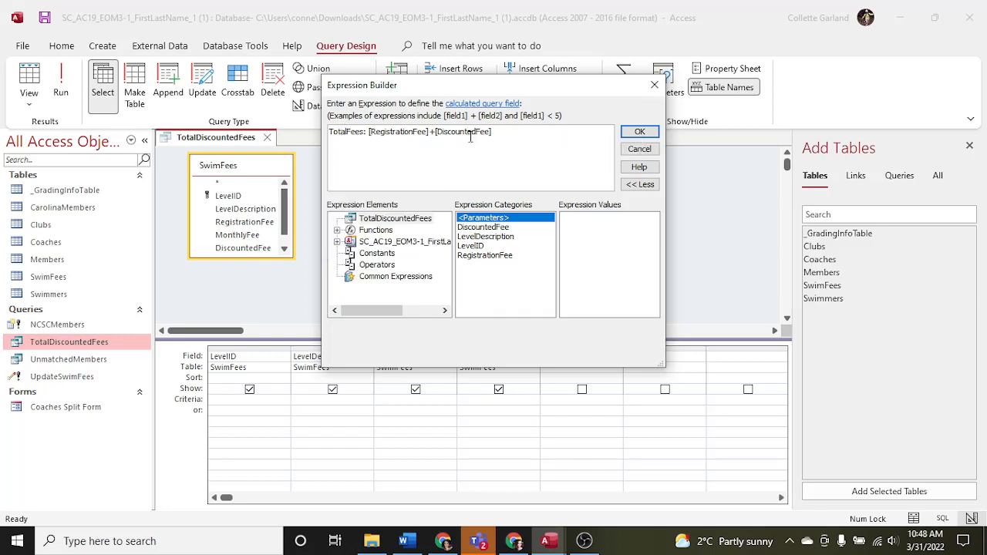
pyautogui.click(640, 132)
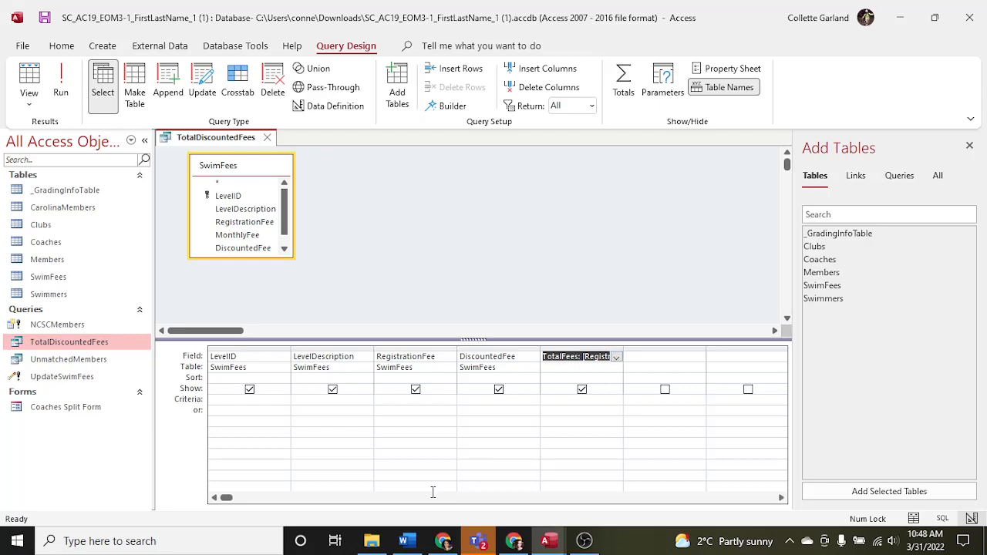
# - Recheck instruction 9 and save the TotalDiscountedFees query, viewing its datasheet before closing it
pyautogui.click(409, 541)
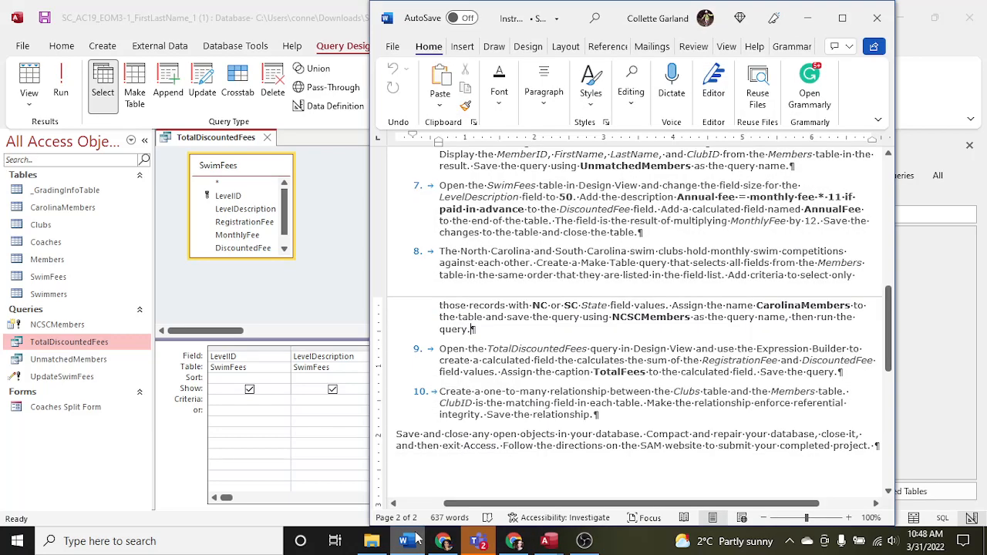
pyautogui.click(411, 541)
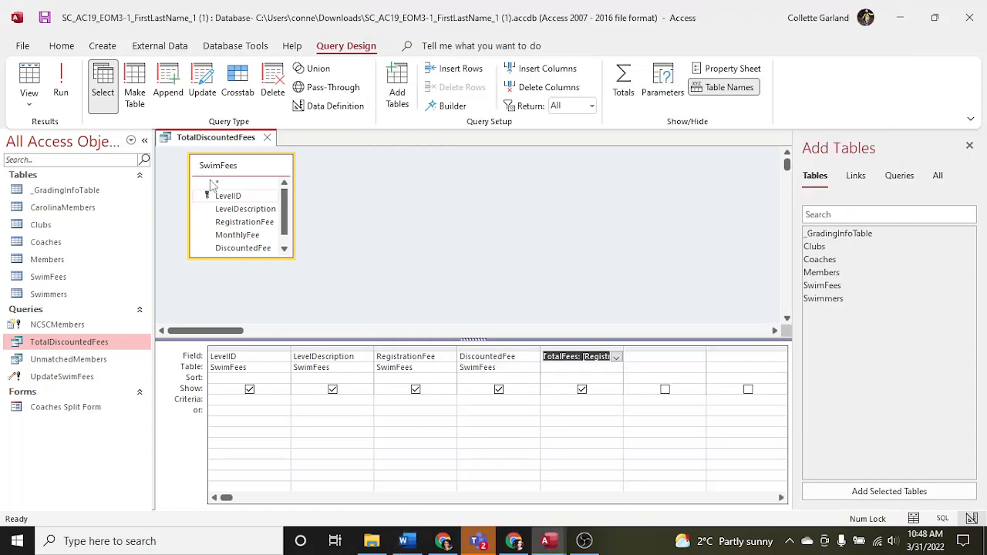
pyautogui.rightClick(206, 140)
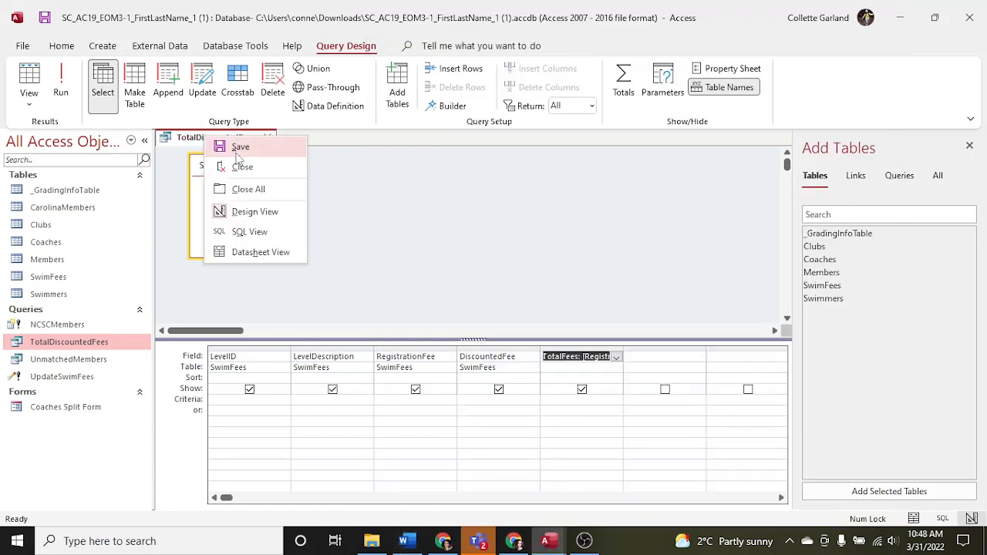
pyautogui.click(219, 147)
pyautogui.click(31, 81)
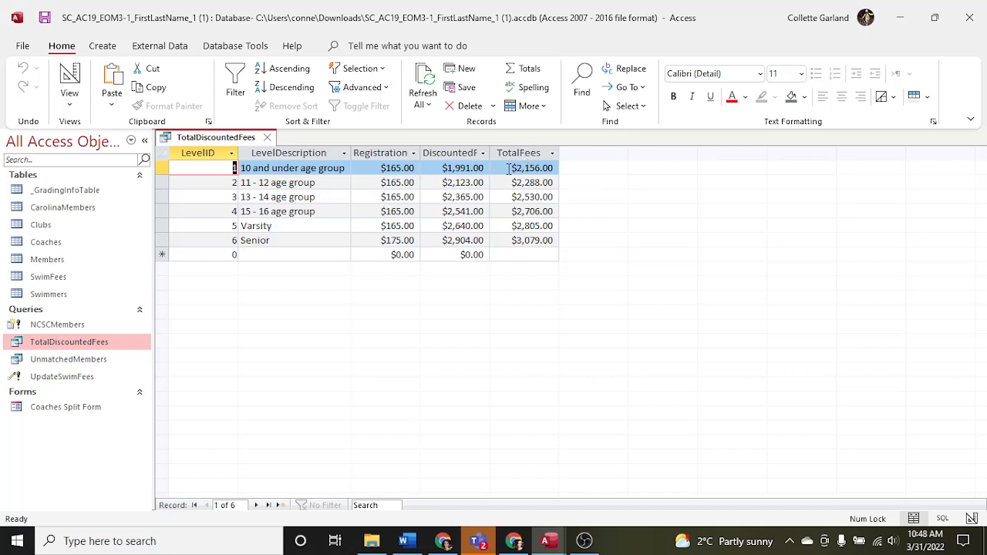
pyautogui.click(268, 138)
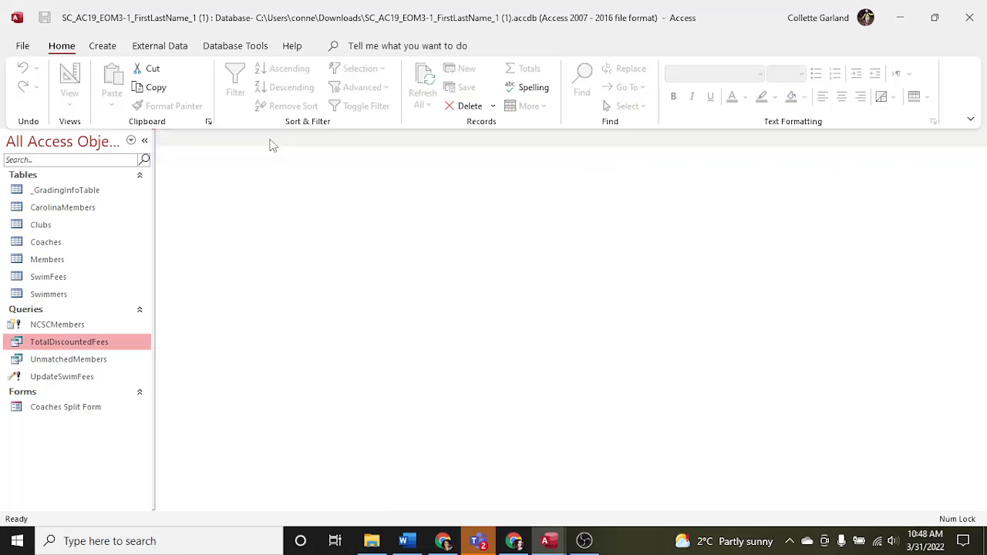
# - Read instruction 10 in Word and open the database's Relationships window
pyautogui.click(404, 539)
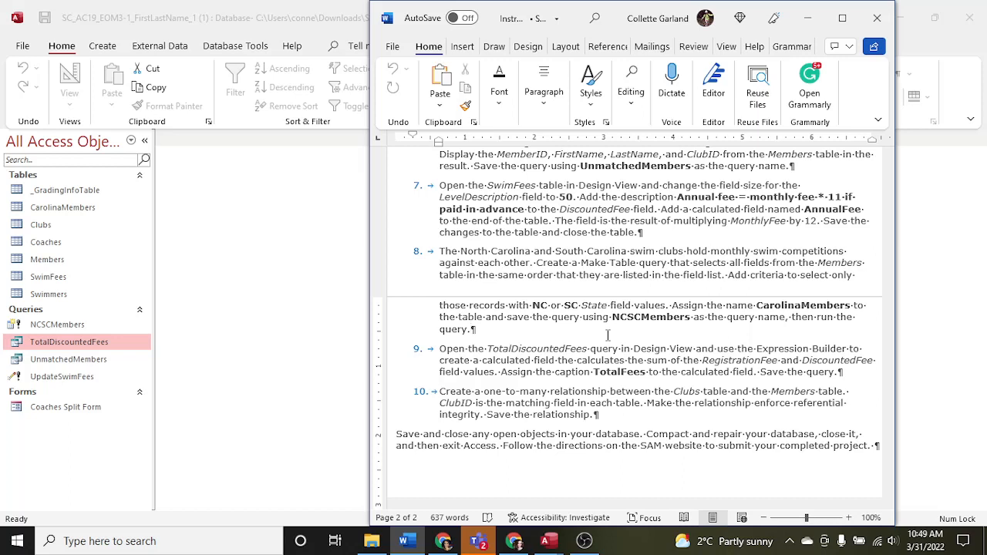
pyautogui.click(278, 263)
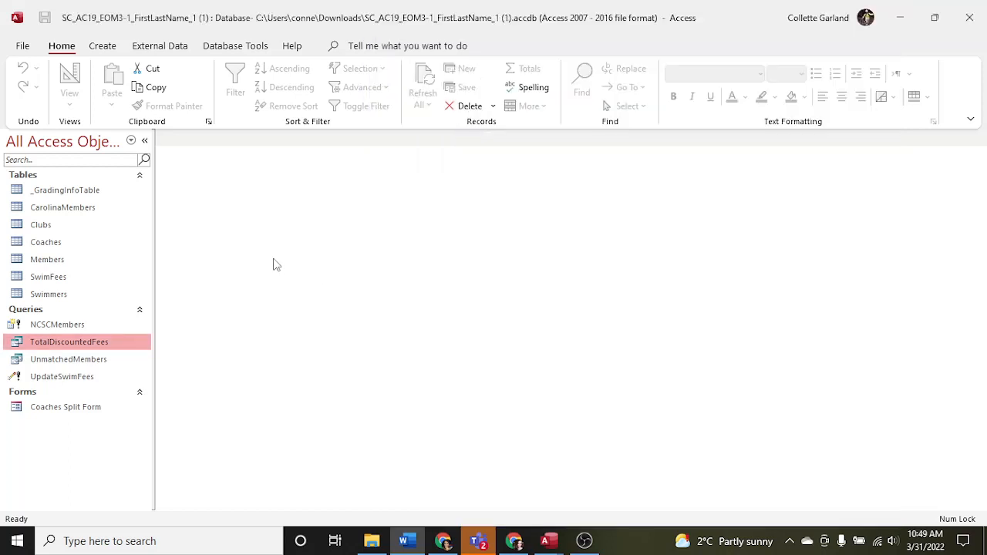
pyautogui.click(102, 47)
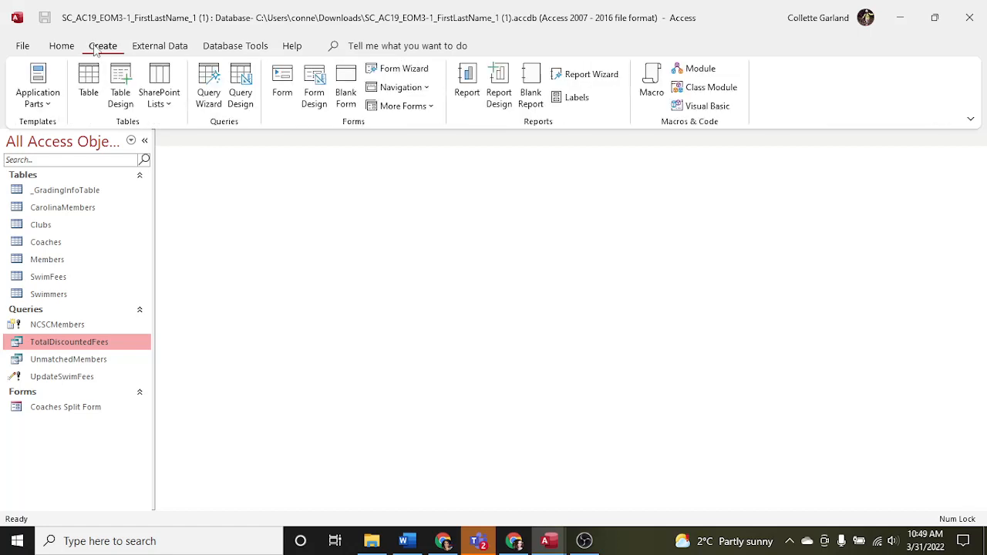
pyautogui.click(135, 50)
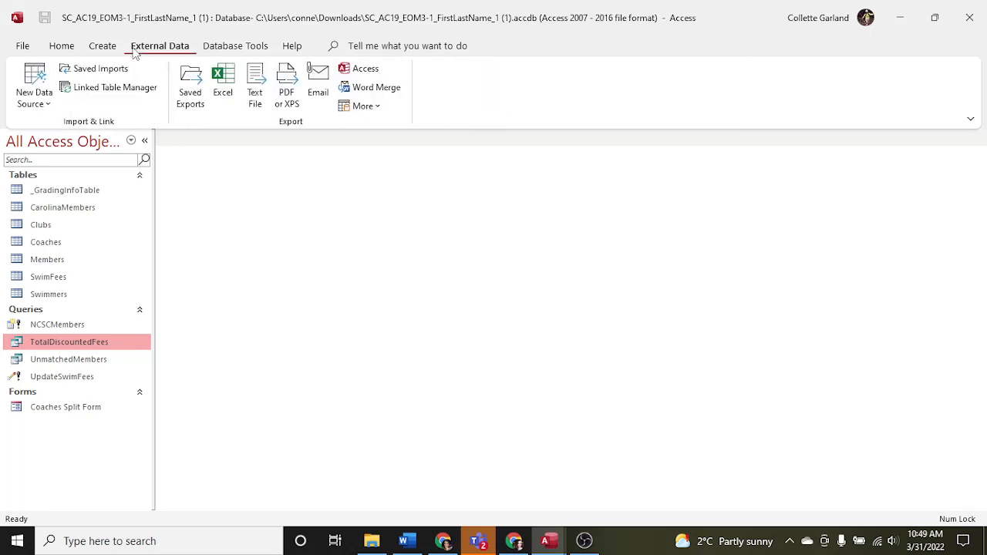
pyautogui.click(202, 50)
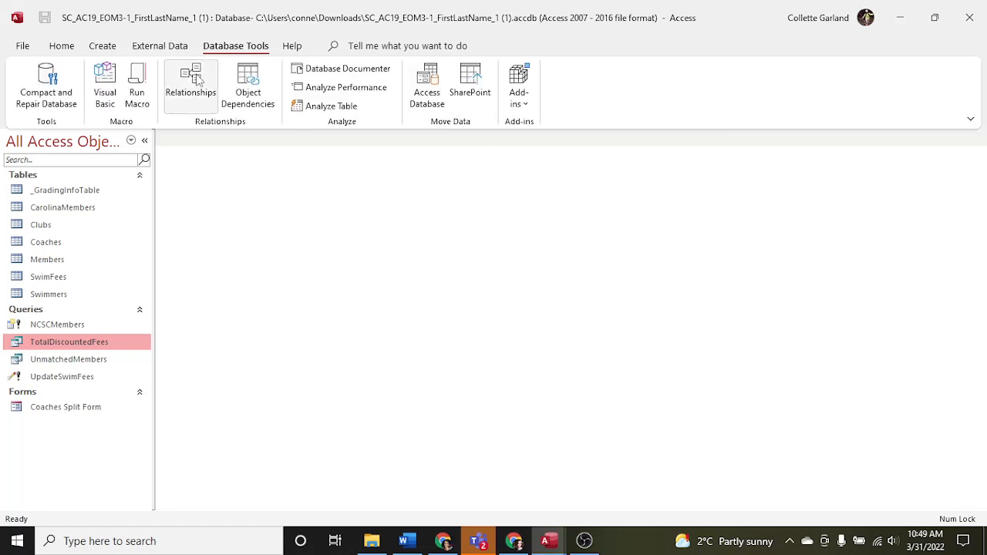
pyautogui.click(194, 81)
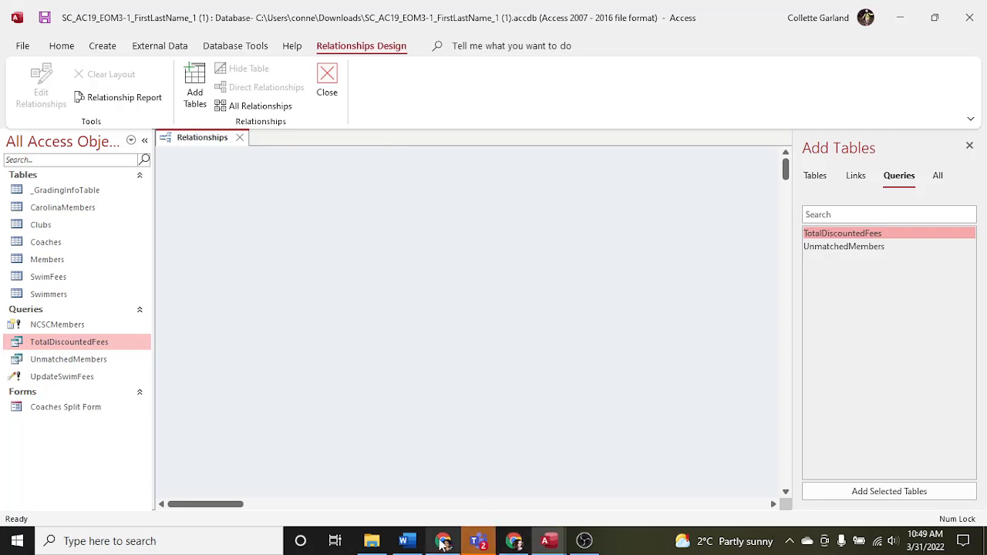
# - Check in Word which tables instruction 10 relates and add the Clubs table to the Relationships layout
pyautogui.click(407, 542)
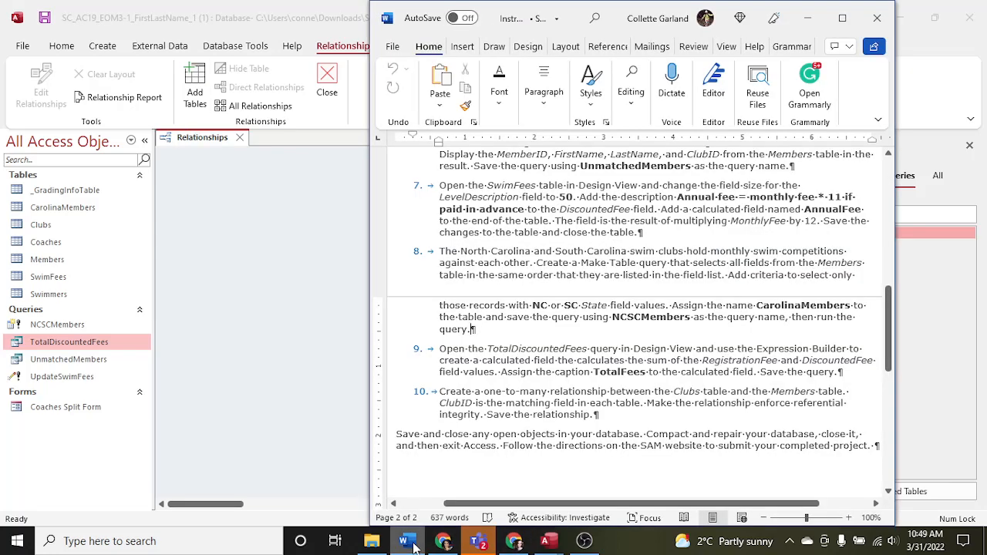
pyautogui.click(407, 542)
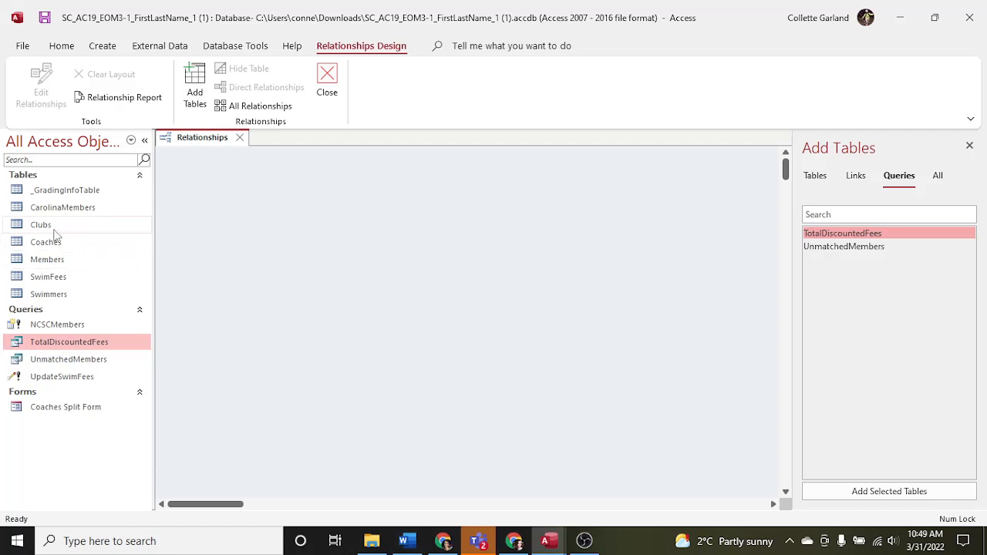
pyautogui.click(46, 225)
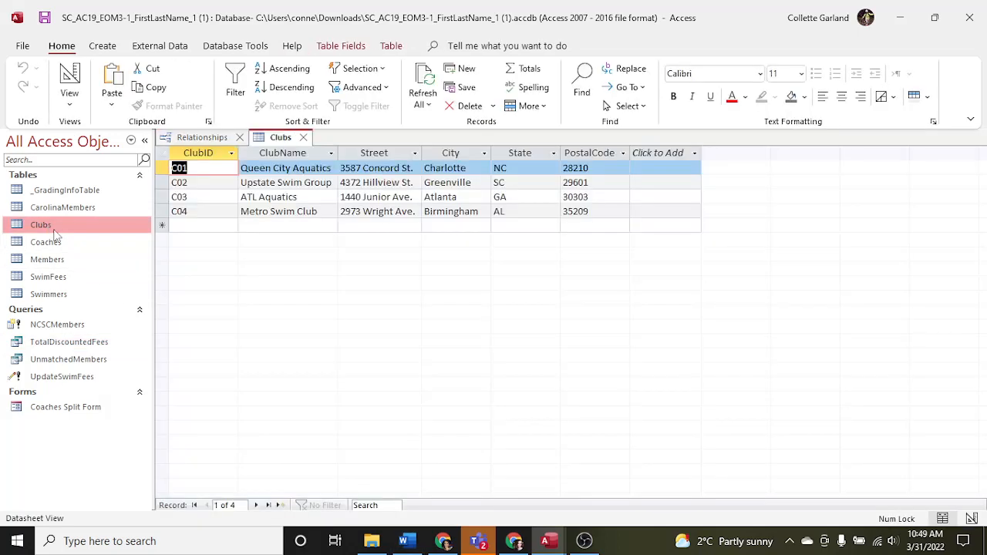
pyautogui.click(304, 137)
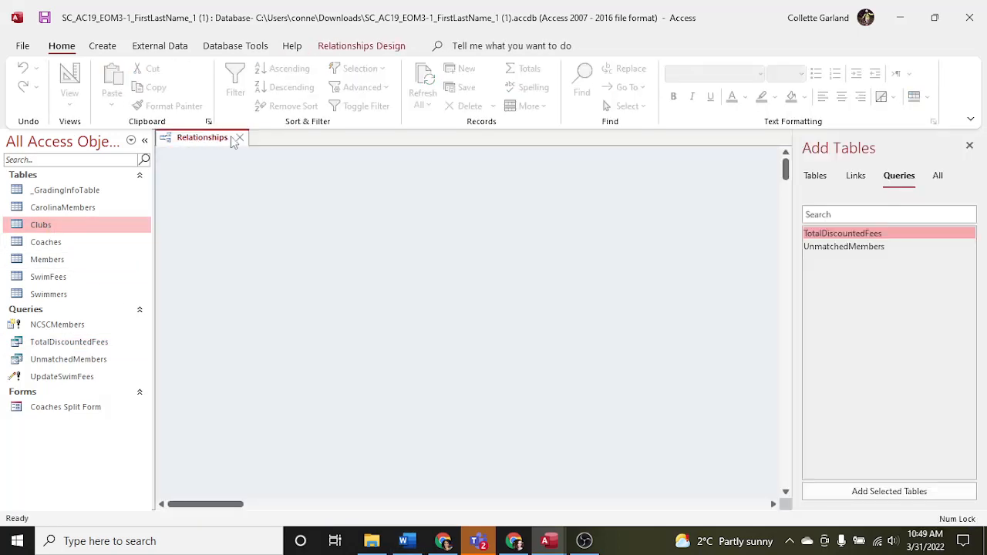
pyautogui.click(817, 176)
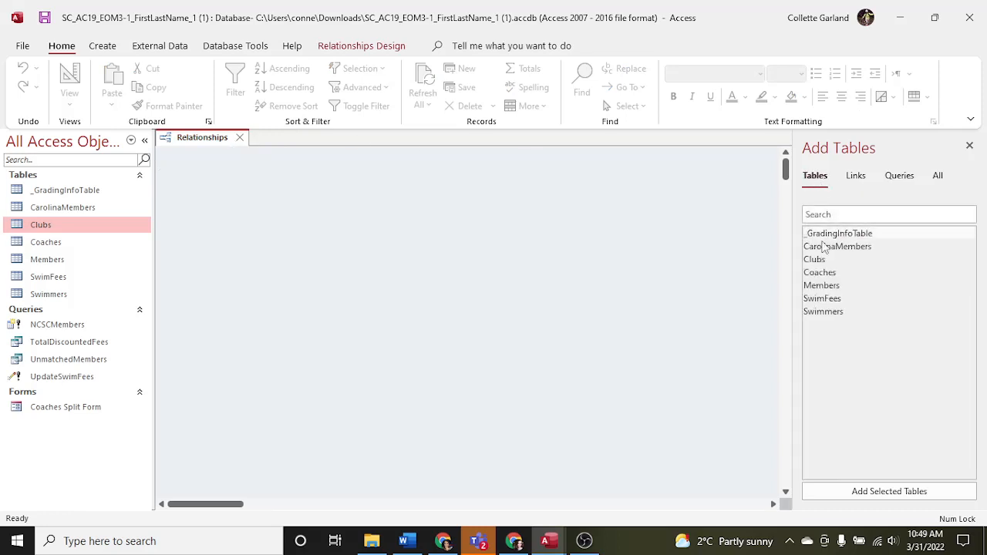
pyautogui.doubleClick(816, 259)
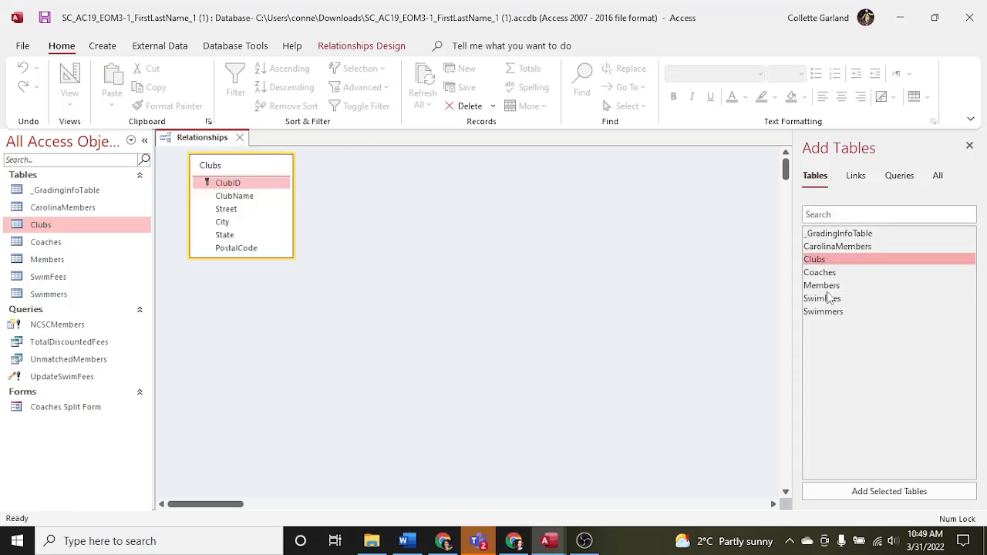
pyautogui.doubleClick(822, 298)
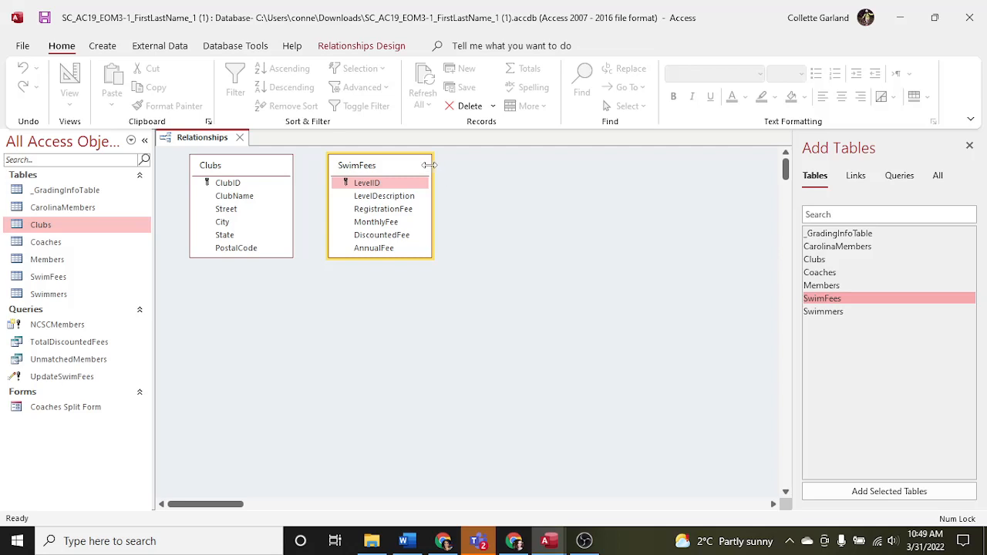
pyautogui.press('Delete')
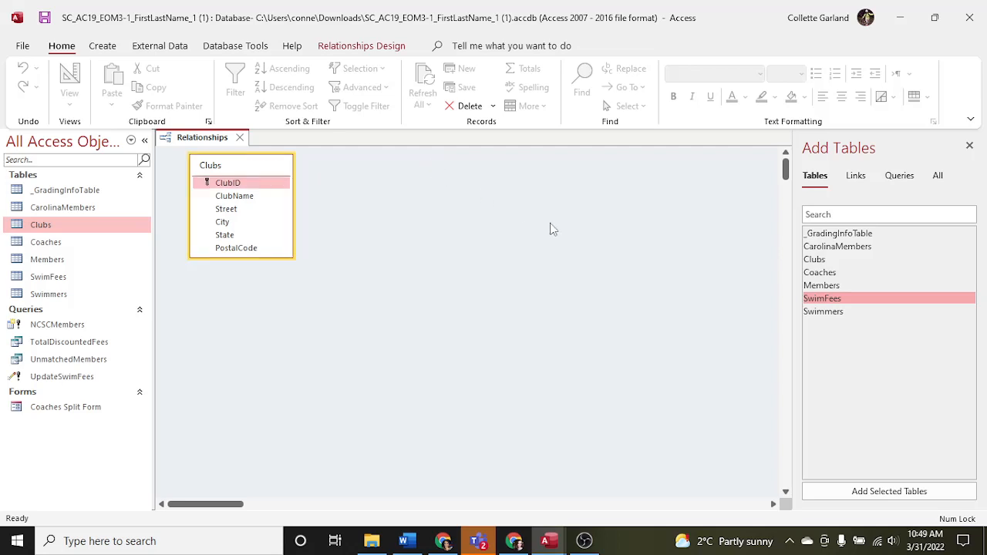
# - Add the Members table to the Relationships layout, check instruction 10 in Word, and link ClubID in Clubs to ClubID in Members
pyautogui.doubleClick(811, 286)
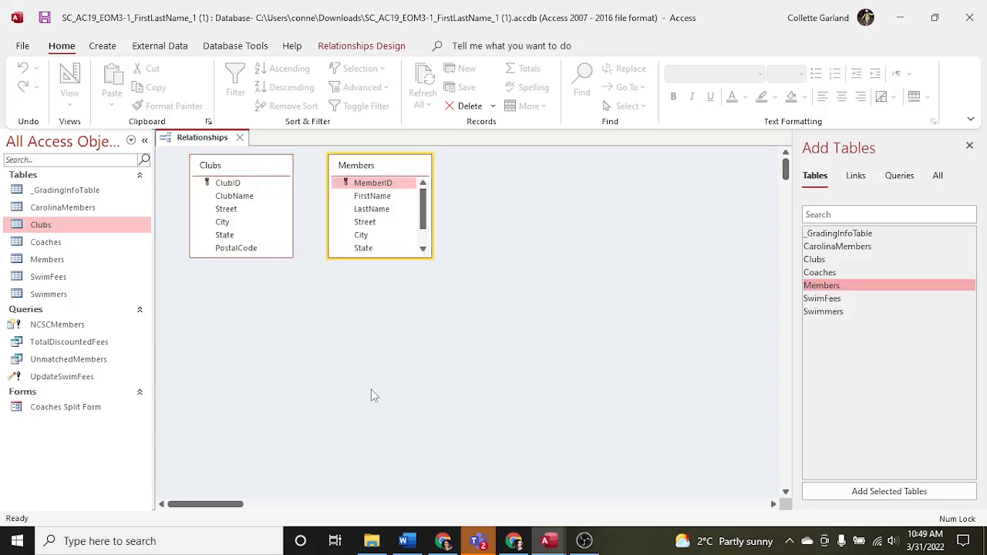
pyautogui.click(409, 541)
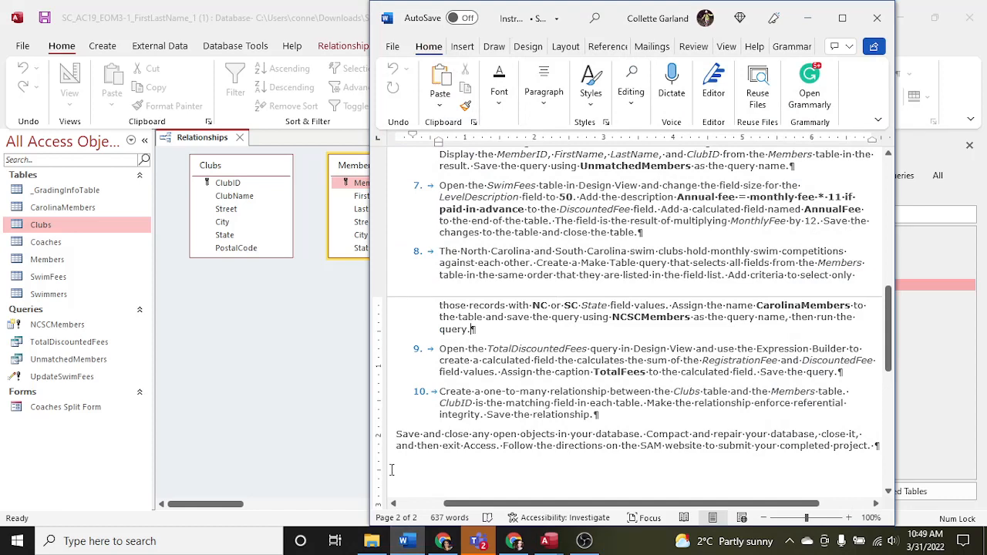
pyautogui.click(274, 311)
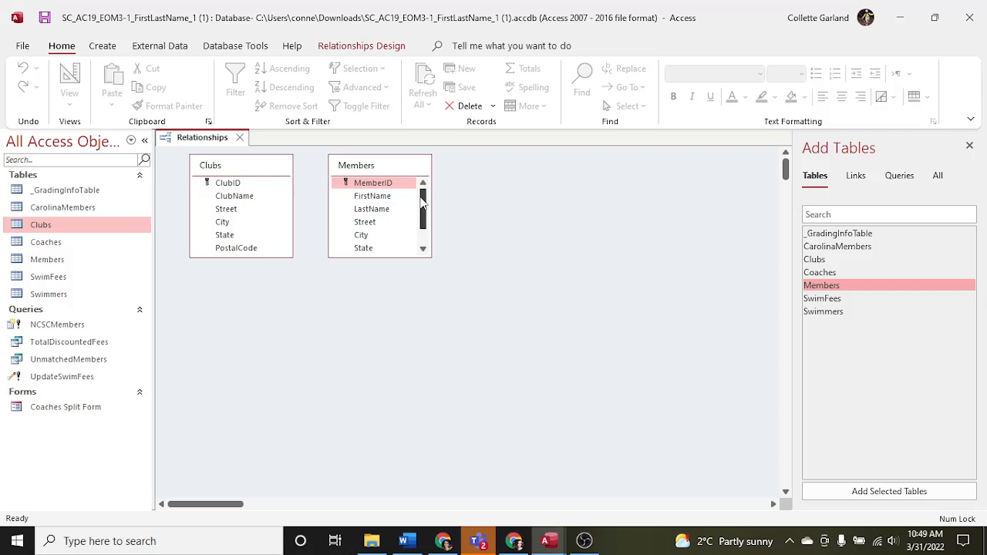
pyautogui.scroll(-2, 409, 210)
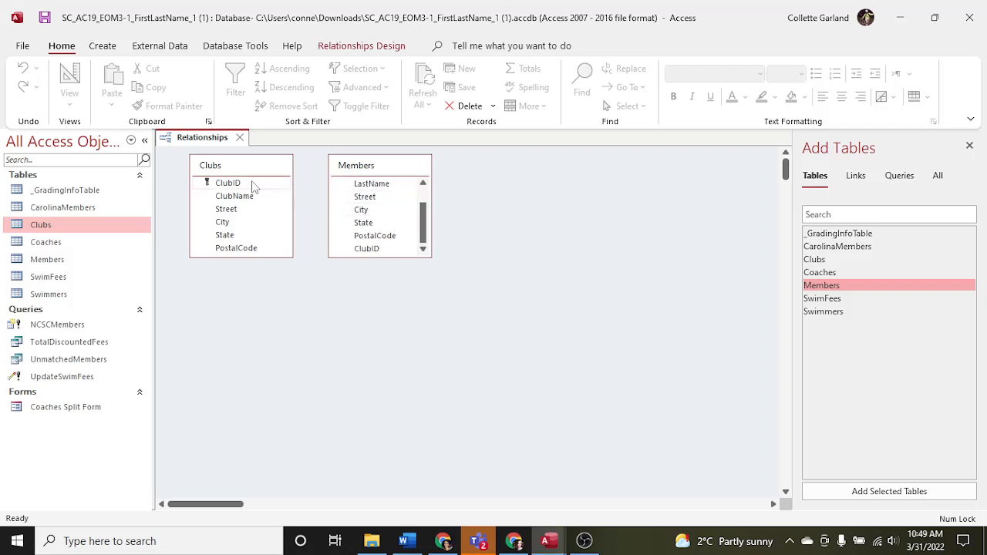
pyautogui.moveTo(254, 188); pyautogui.dragTo(362, 258)
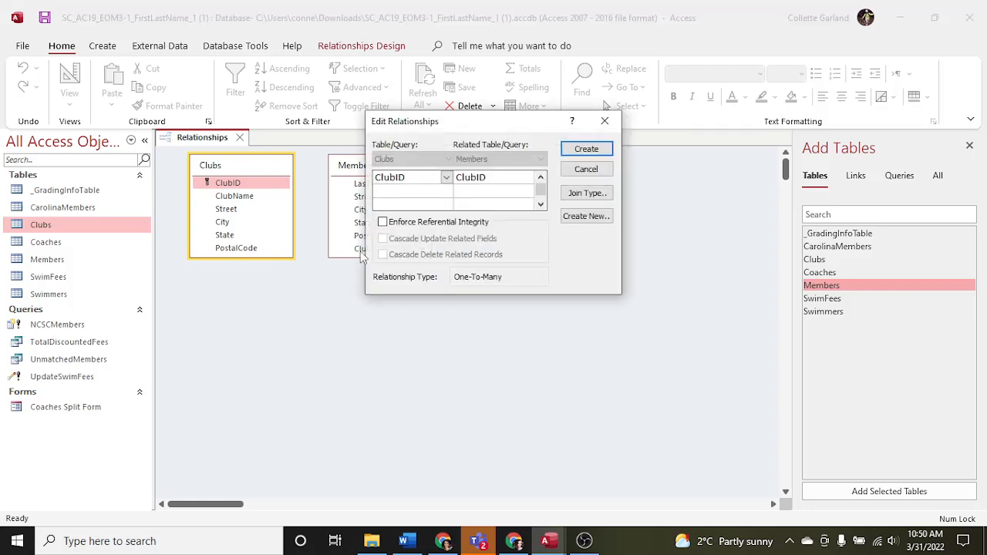
# - Recheck instruction 10 in Word, enforce referential integrity on the ClubID relationship and create it
pyautogui.click(403, 541)
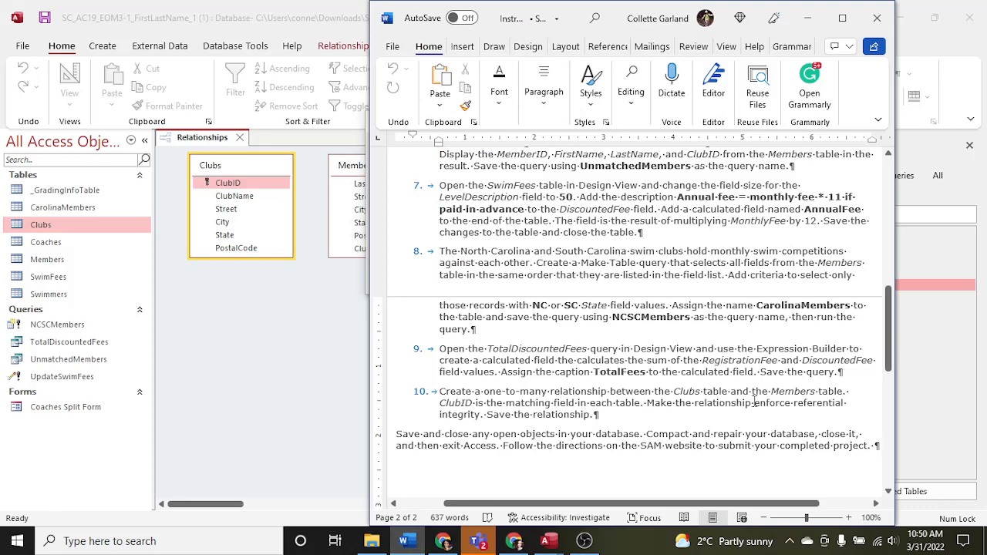
pyautogui.moveTo(754, 402); pyautogui.dragTo(837, 403)
pyautogui.click(348, 312)
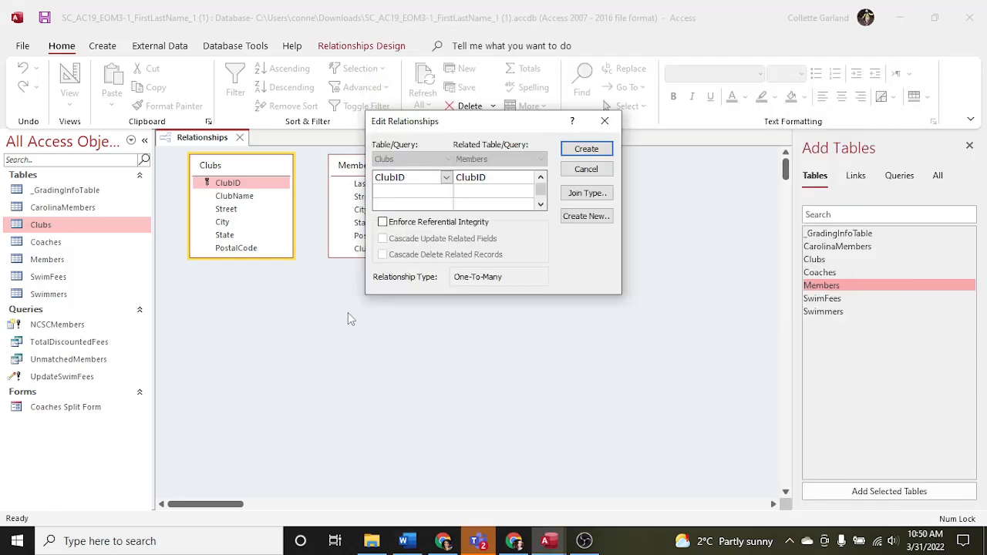
pyautogui.click(417, 224)
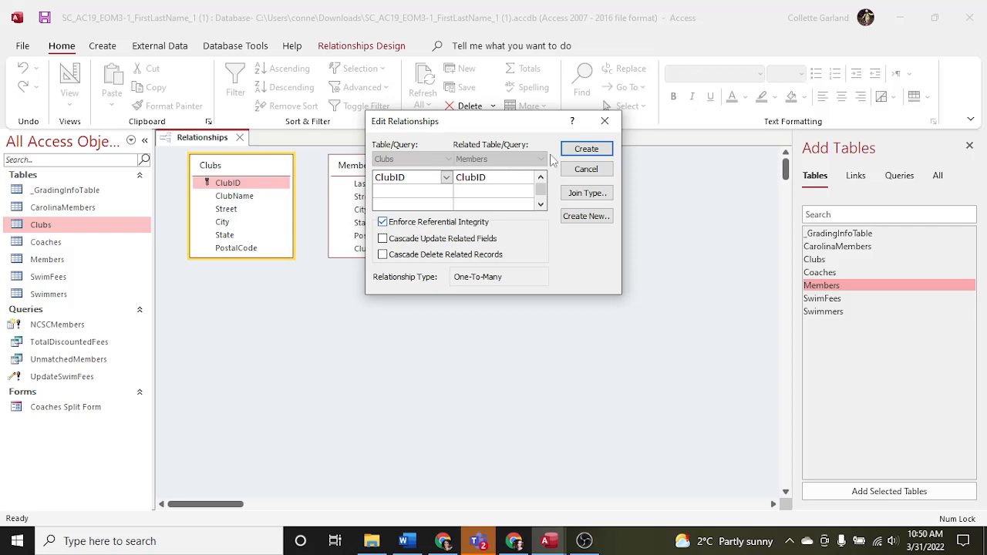
pyautogui.click(585, 150)
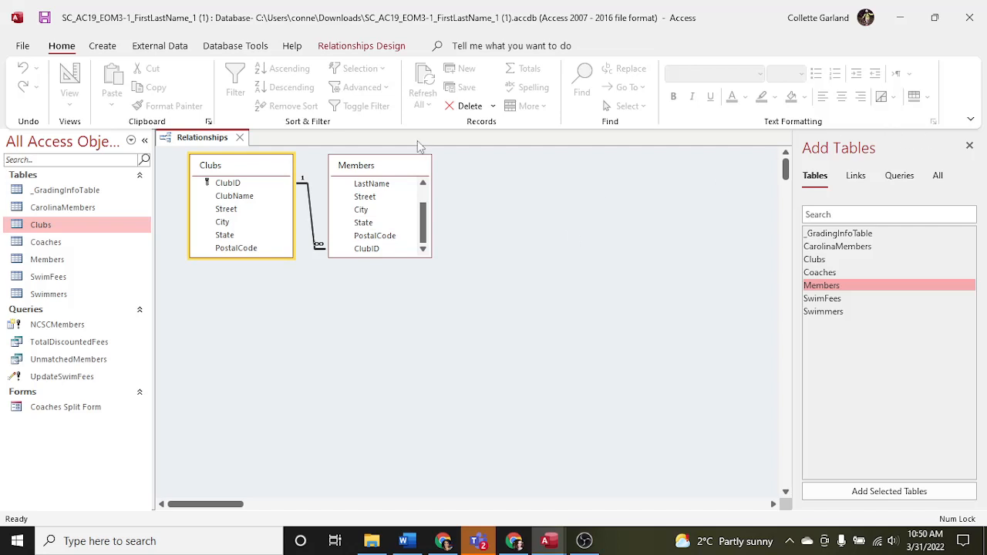
# - Save and close the Relationships layout, read the closing instructions in Word and return to Access
pyautogui.rightClick(227, 140)
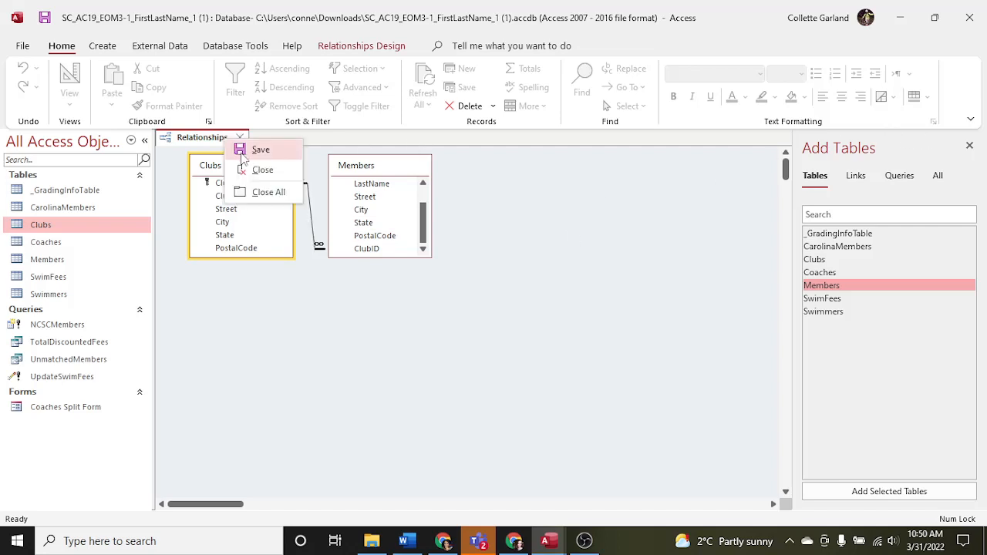
pyautogui.click(255, 150)
pyautogui.click(240, 137)
pyautogui.click(406, 542)
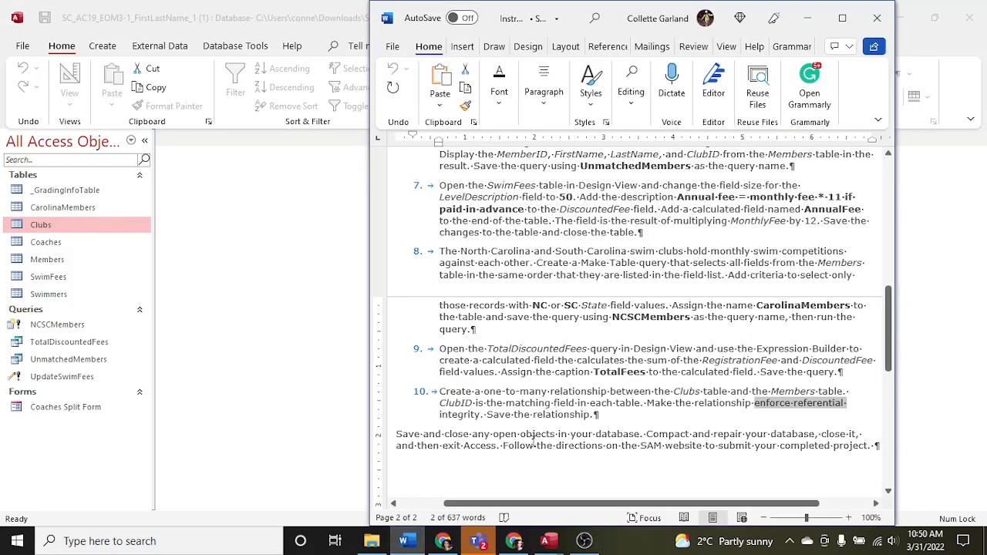
pyautogui.click(547, 542)
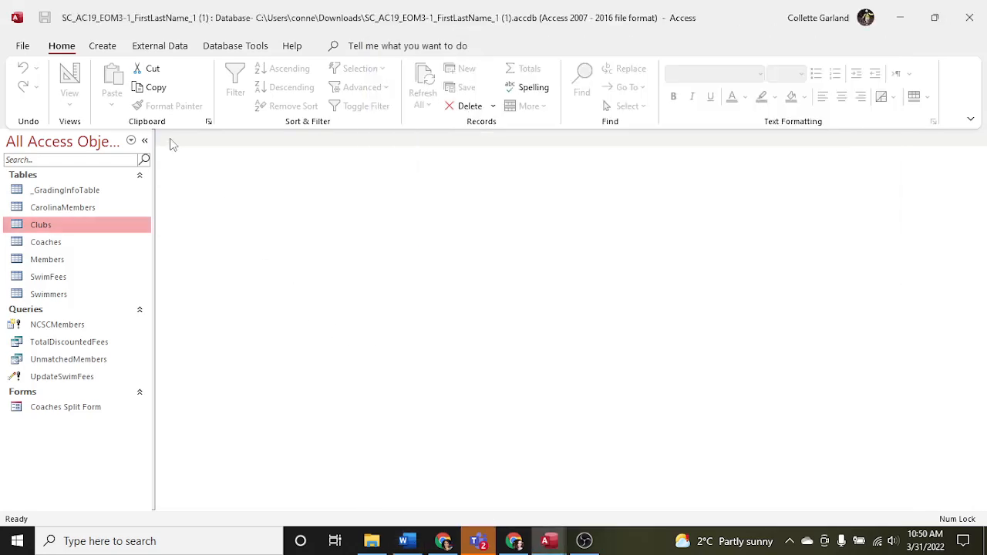